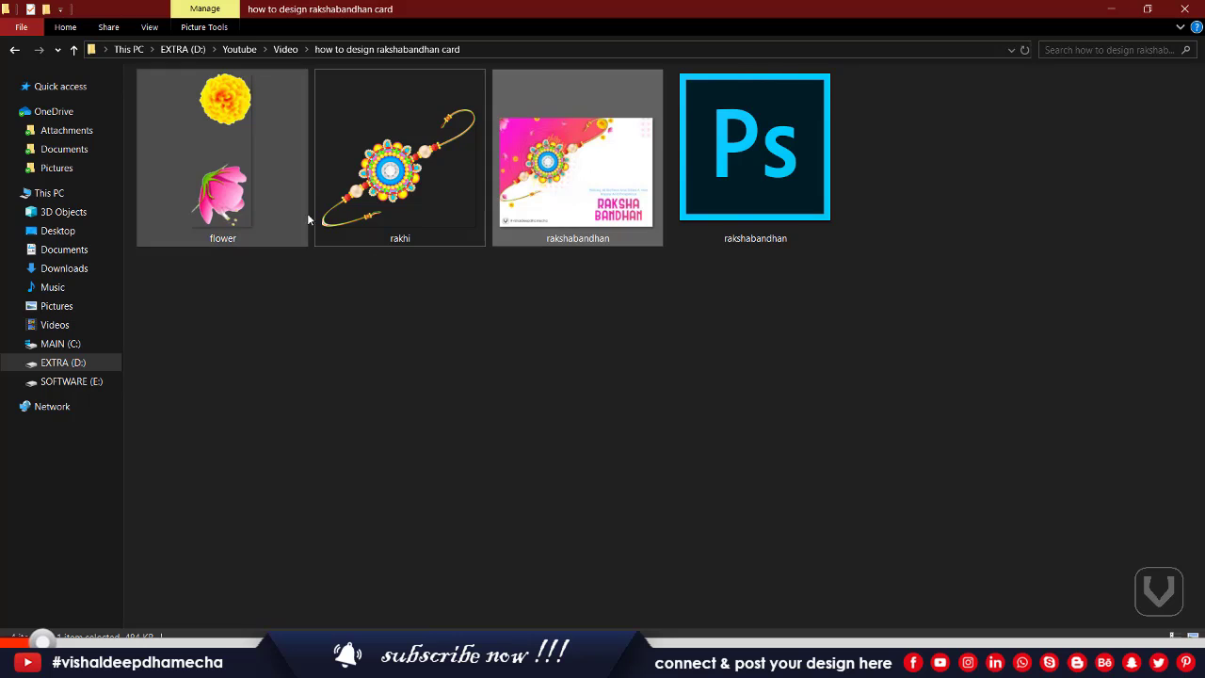
# Examine the finished rakshabandhan card image full screen as a reference, and close it.
pyautogui.click(421, 199)
pyautogui.doubleClick(585, 177)
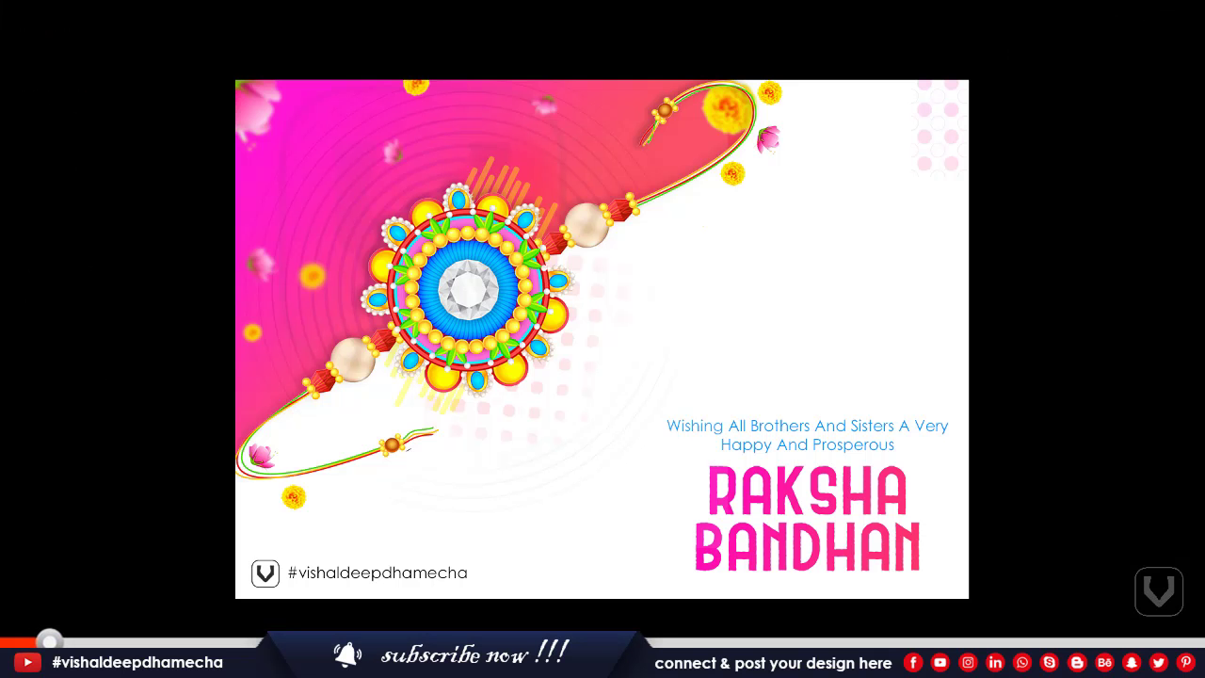
pyautogui.press('Escape')
# Place the rakhi image from the folder into the blank Photoshop document, against the canvas's upper-left corner.
pyautogui.moveTo(400, 167); pyautogui.dragTo(452, 303)
pyautogui.moveTo(643, 350); pyautogui.dragTo(536, 285)
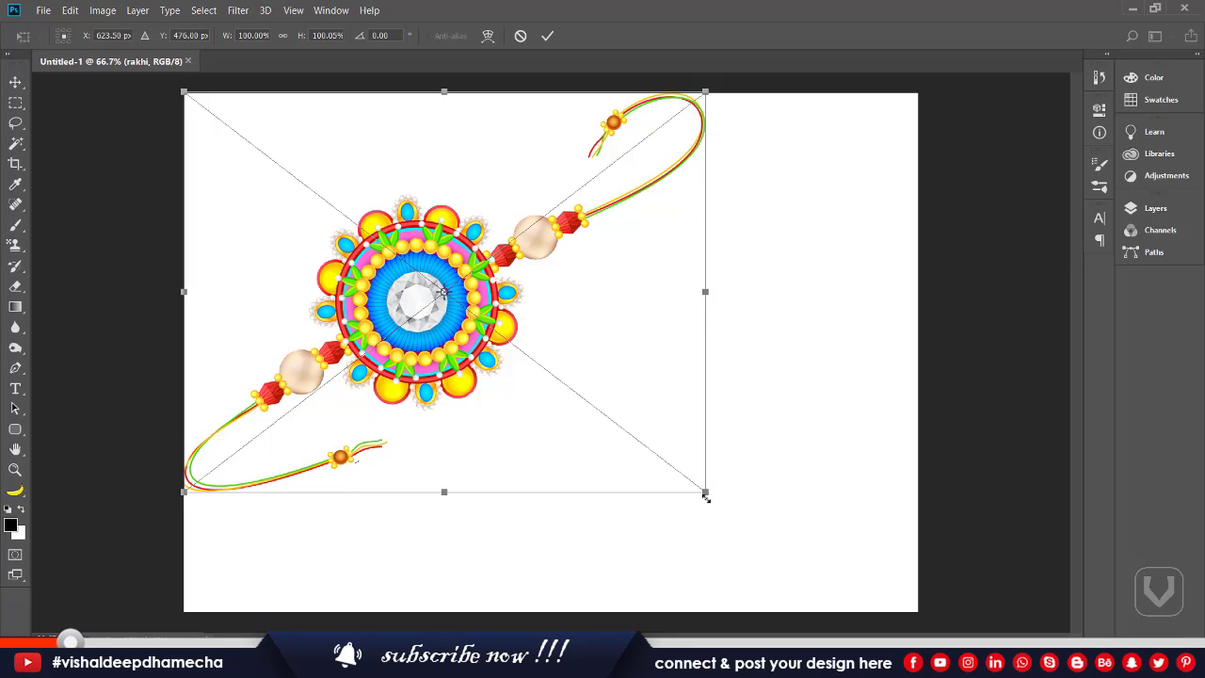
pyautogui.press('Return')
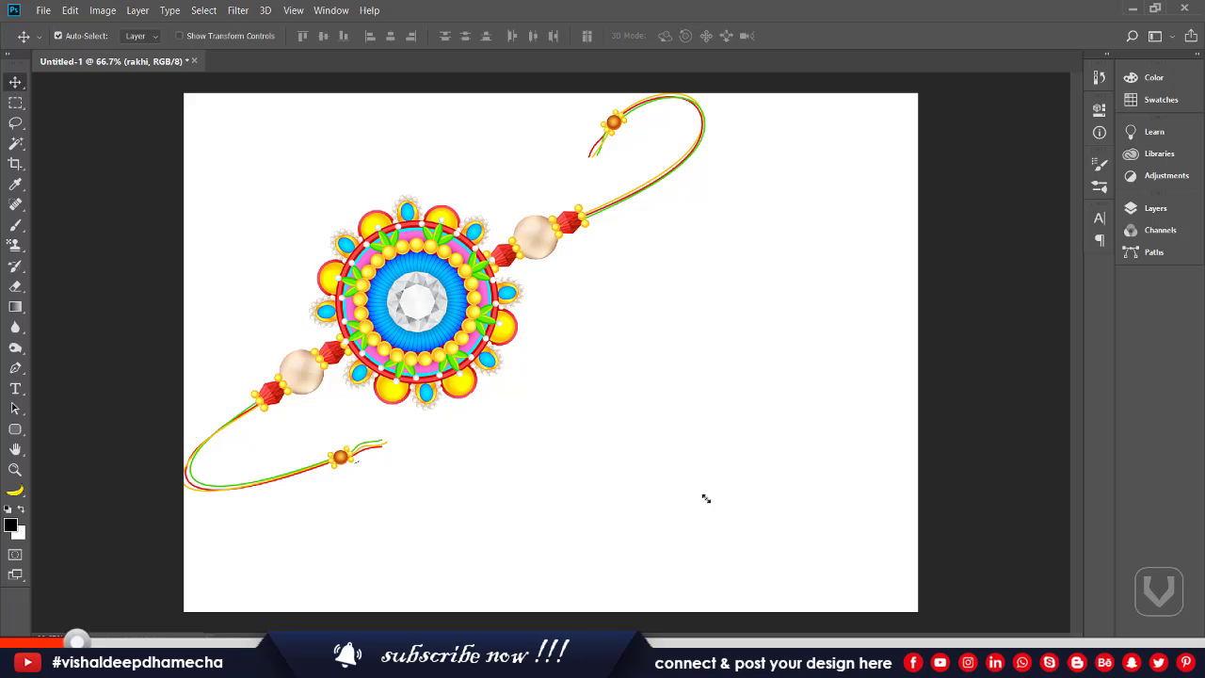
# Unlock the Background layer and cut its area above the rakhi thread, outlined with the Pen tool, to a new layer.
pyautogui.click(1136, 209)
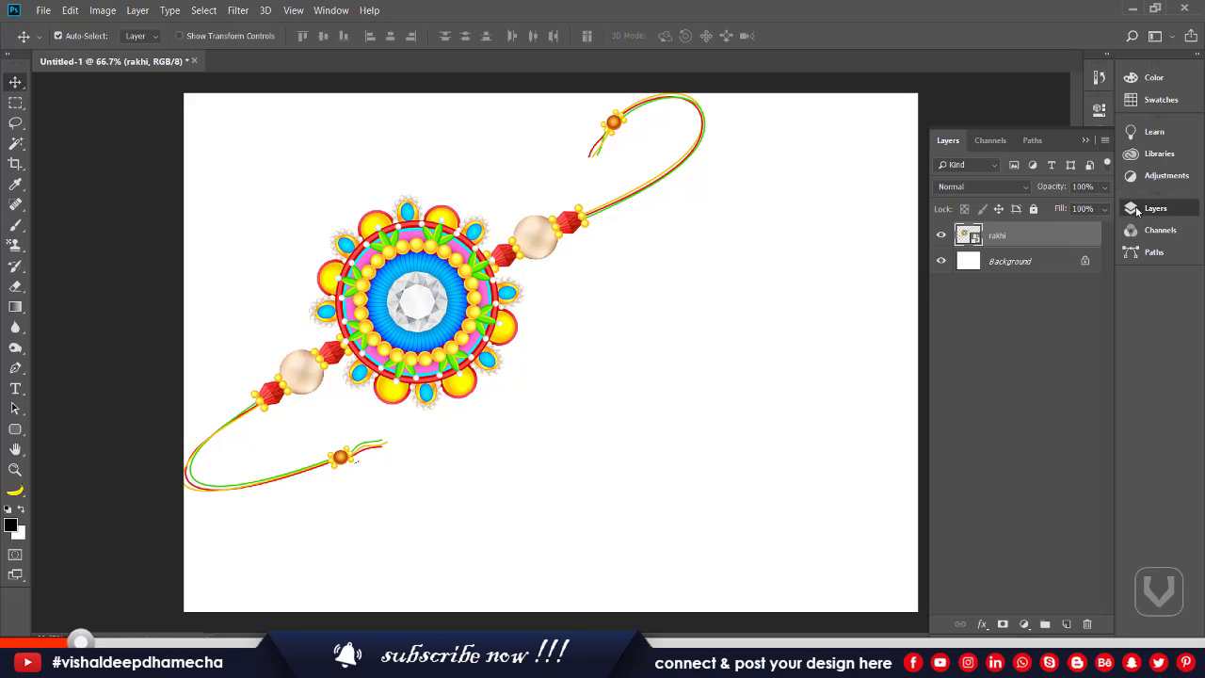
pyautogui.click(1084, 260)
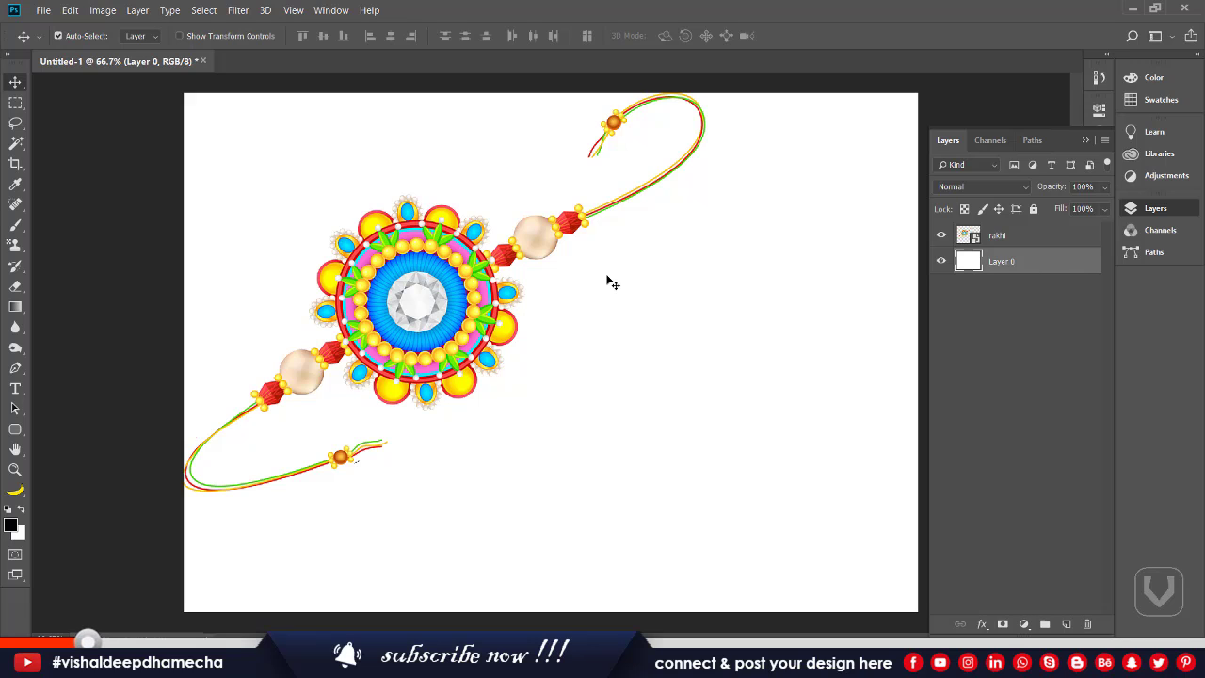
pyautogui.press('p')
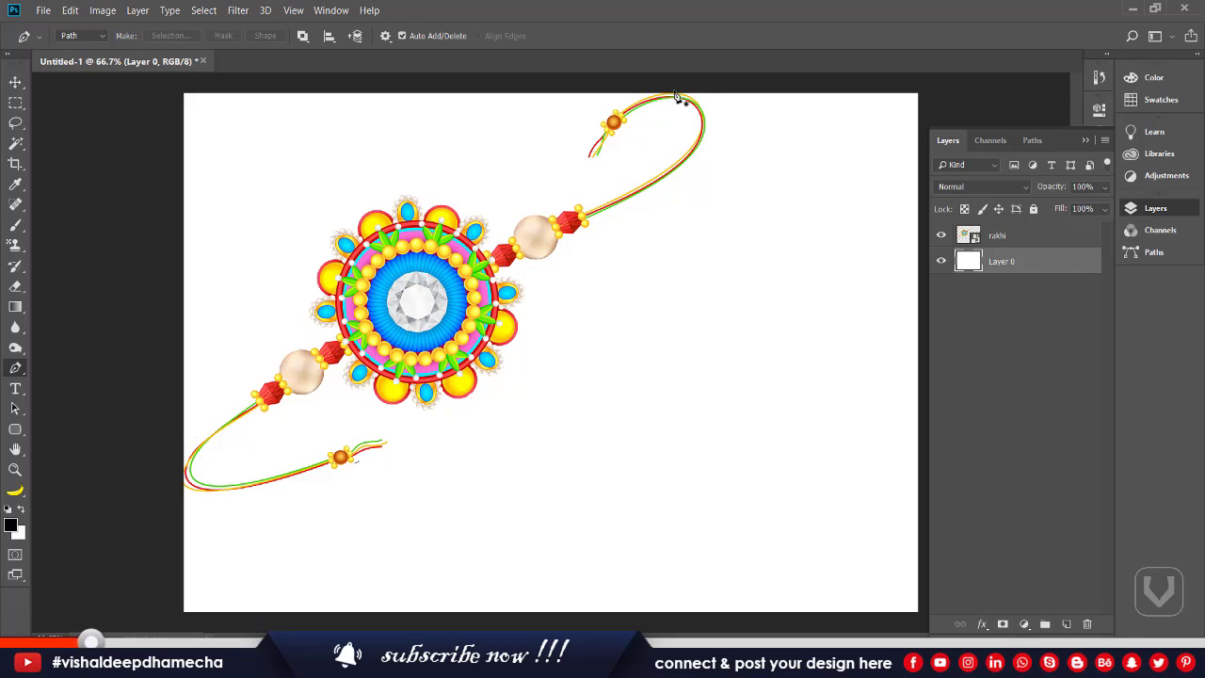
pyautogui.click(164, 479)
pyautogui.moveTo(685, 96); pyautogui.dragTo(650, 110)
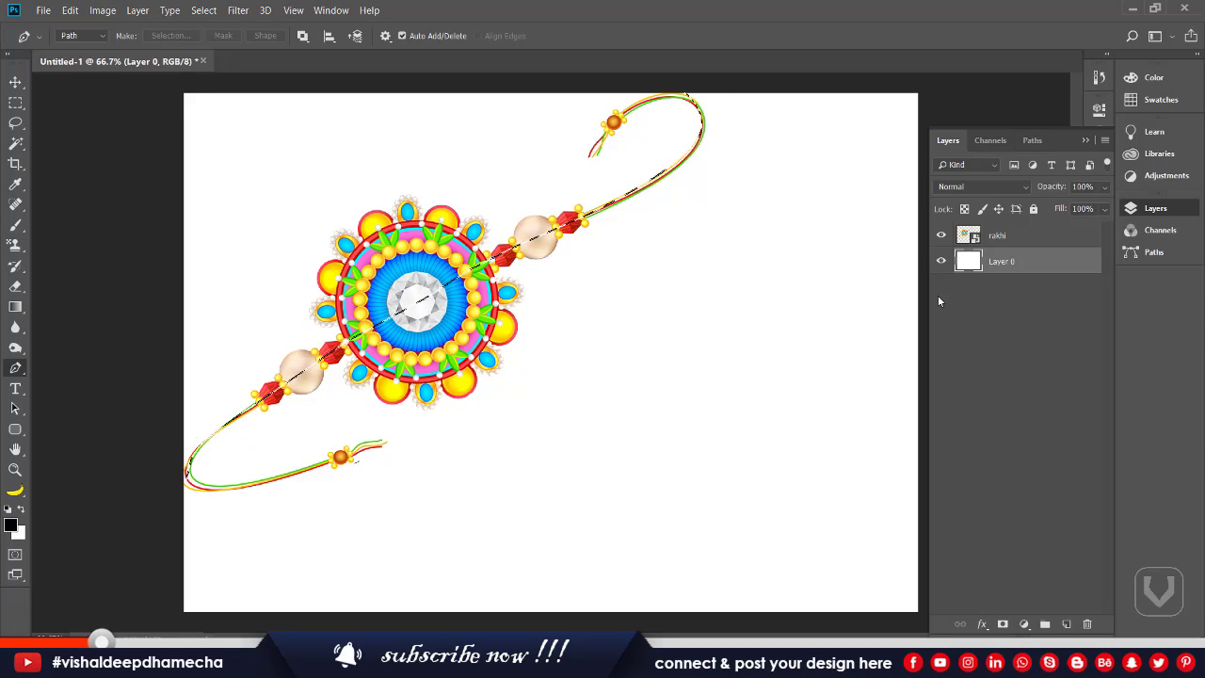
pyautogui.hotkey('ctrl', 'shift', 'j')
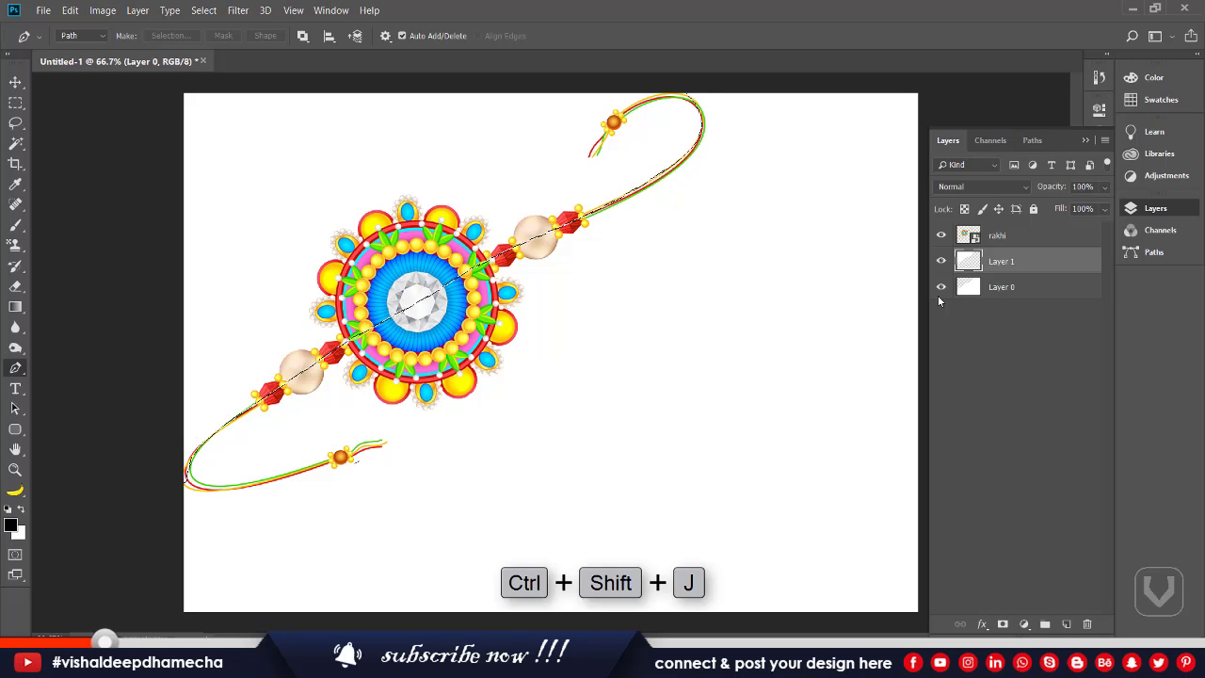
# Check the cut by hiding and showing Layer 0 and Layer 1 in turn.
pyautogui.click(942, 286)
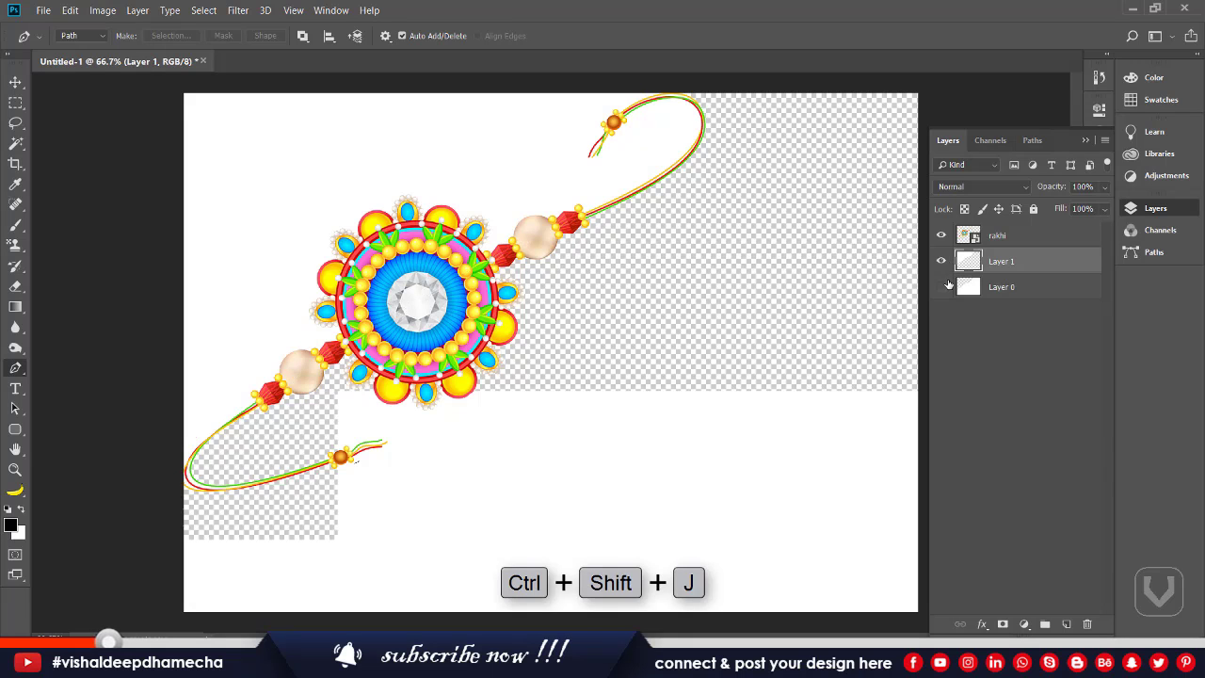
pyautogui.click(940, 261)
pyautogui.click(942, 286)
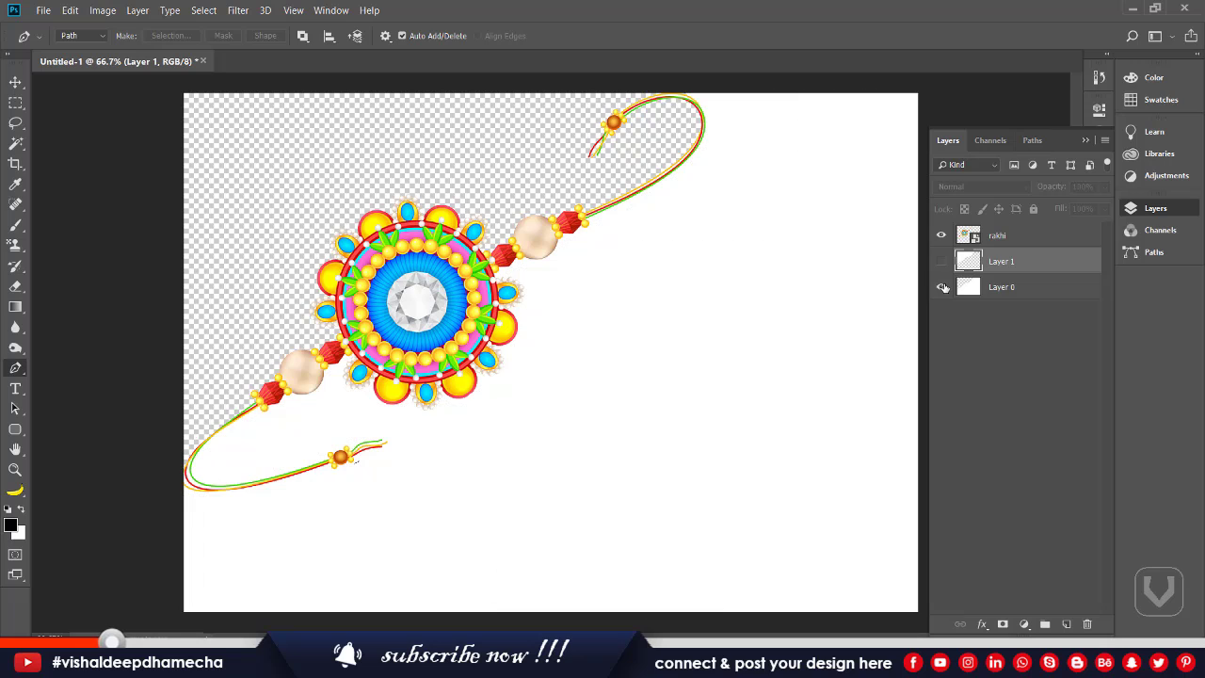
pyautogui.click(942, 286)
pyautogui.click(941, 261)
pyautogui.click(942, 286)
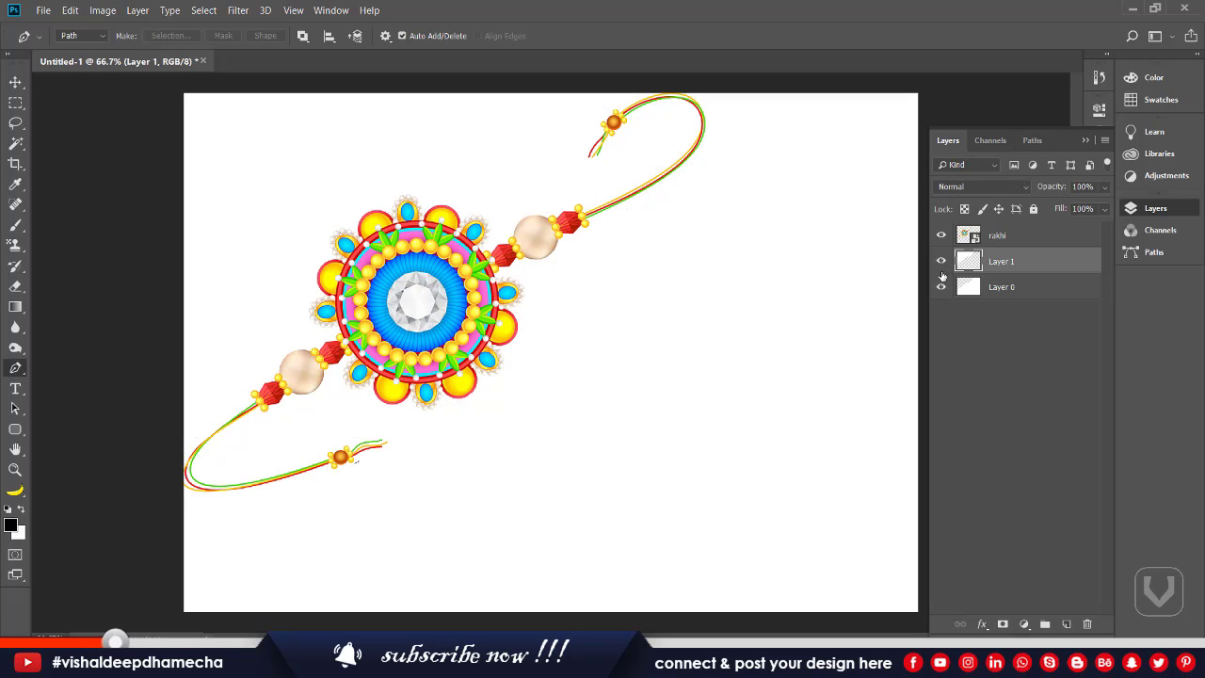
# Load the outline of Layer 1's contents as a selection.
pyautogui.click(15, 83)
pyautogui.click(66, 82)
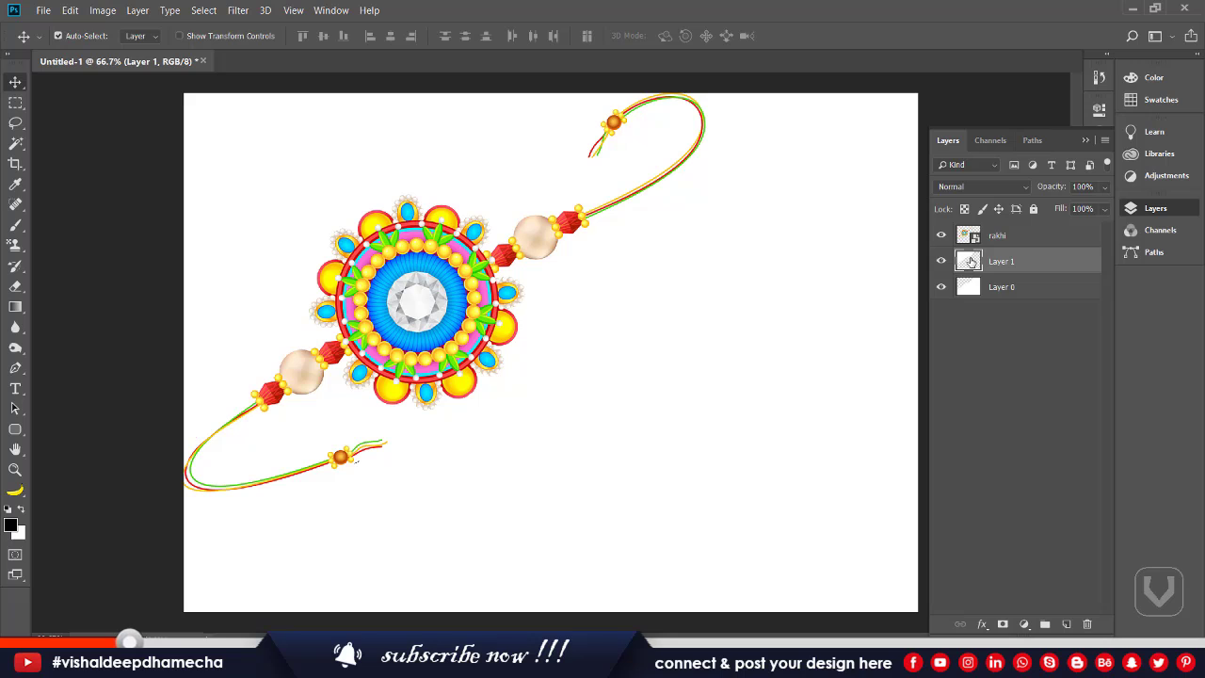
pyautogui.keyDown('ctrl'); pyautogui.click(971, 261); pyautogui.keyUp('ctrl')
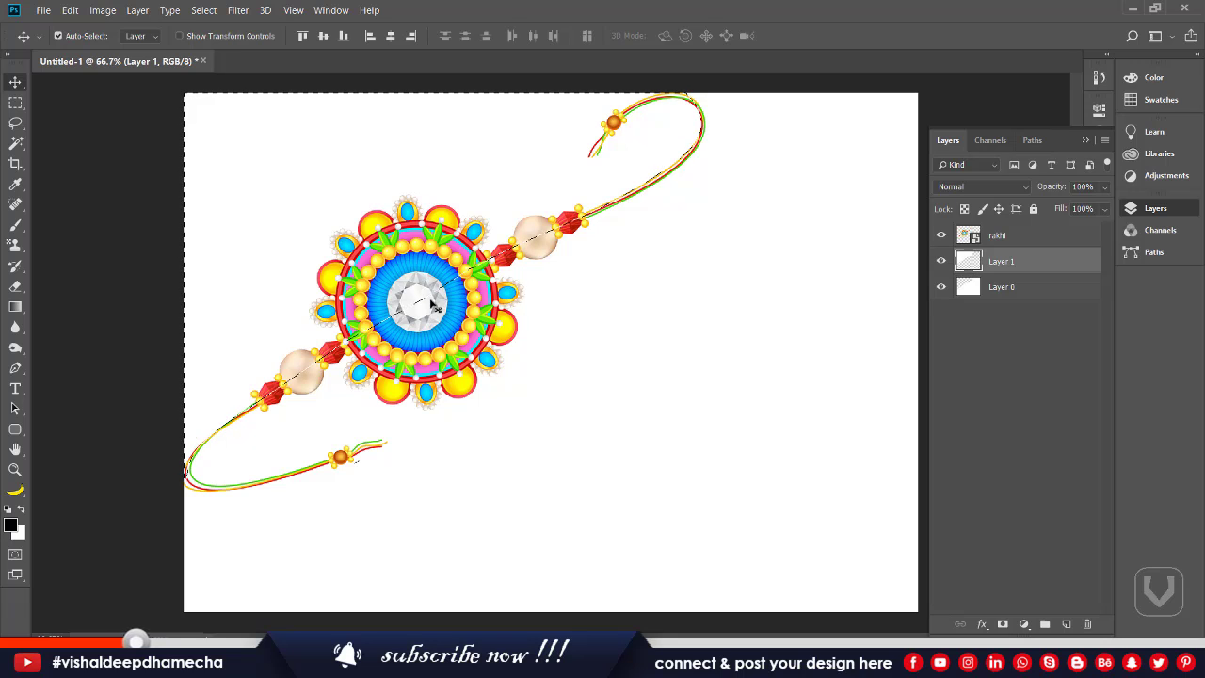
# Set the gradient's colour stop at 0% to a red sampled from the rakhi's faceted bead.
pyautogui.press('g')
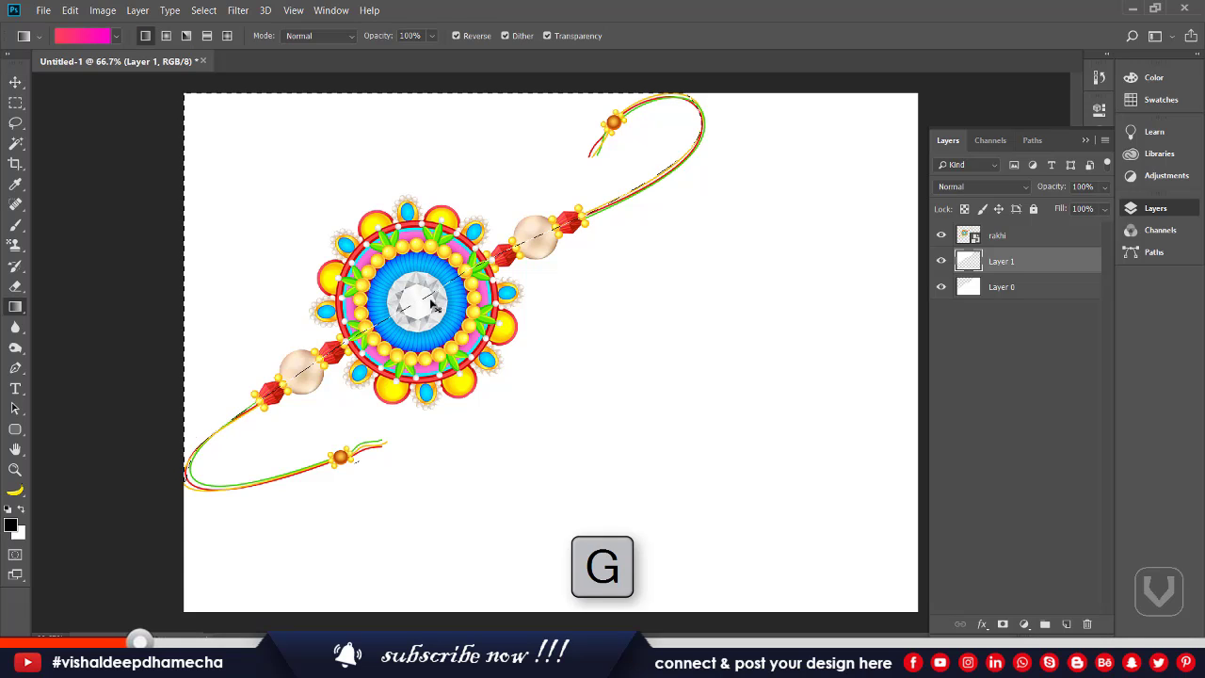
pyautogui.click(100, 37)
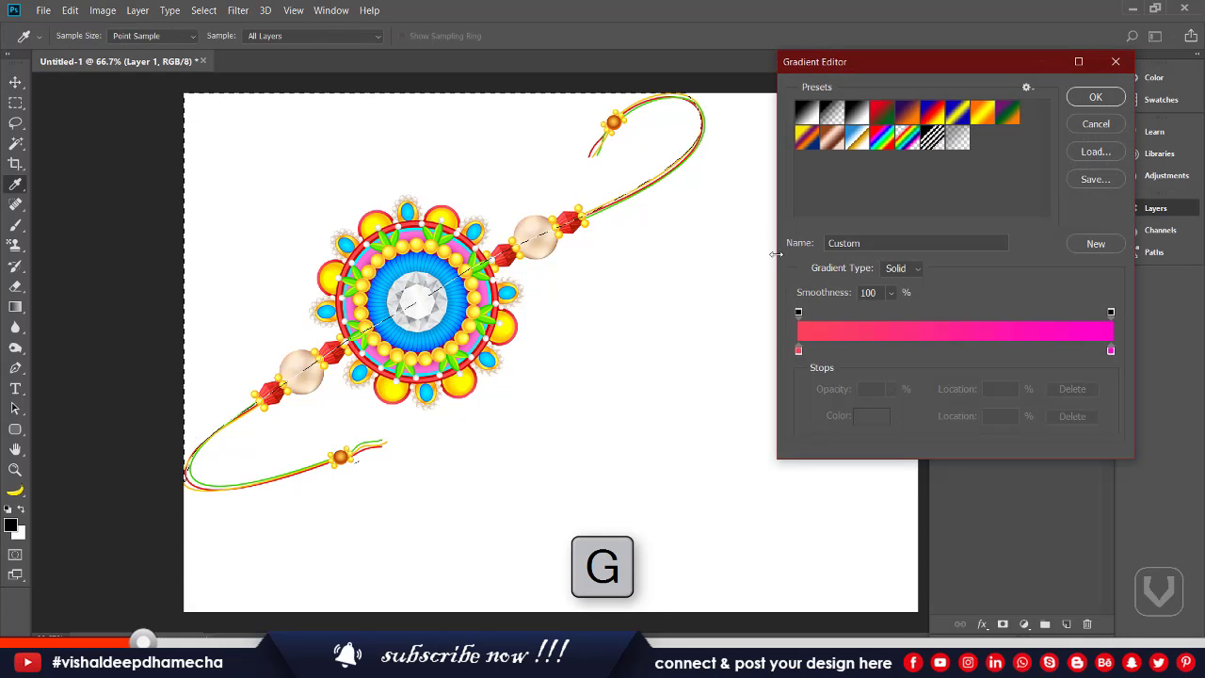
pyautogui.click(798, 351)
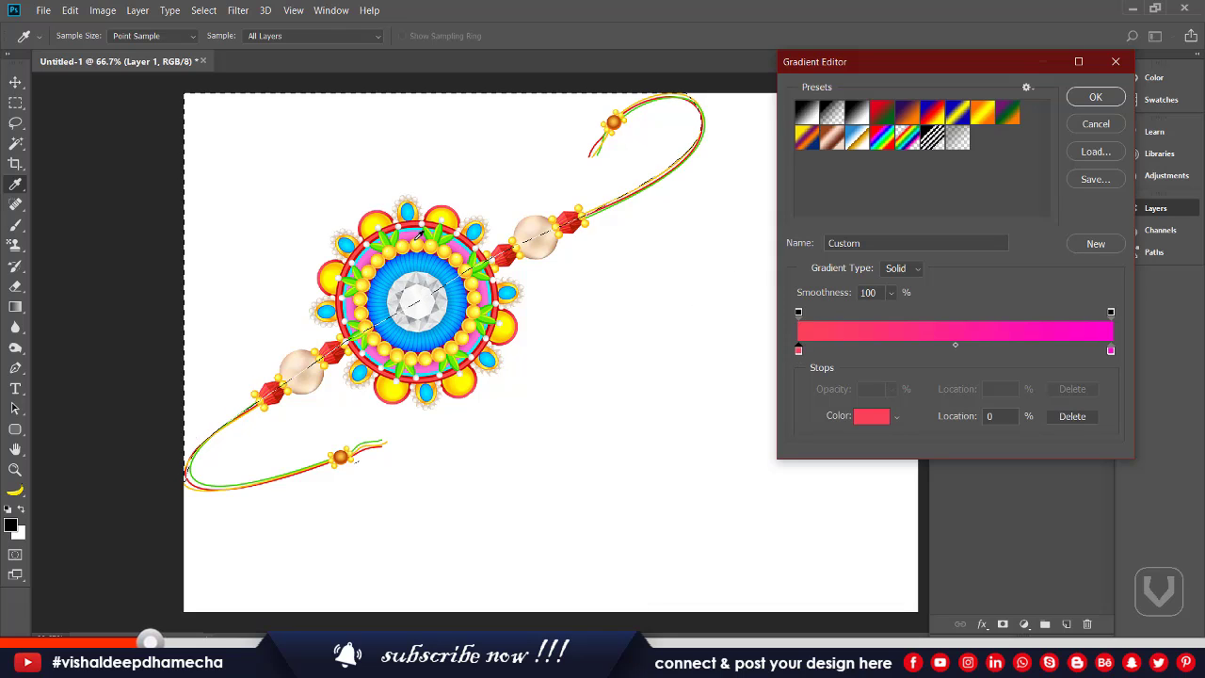
pyautogui.click(415, 229)
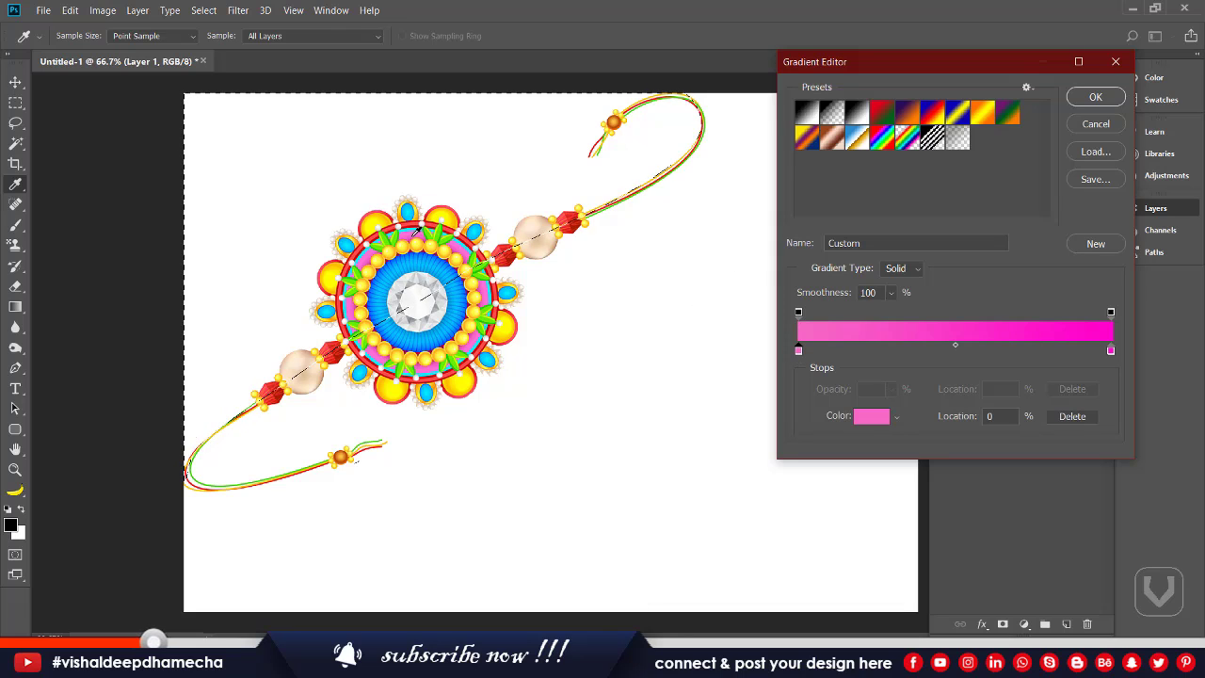
pyautogui.click(507, 250)
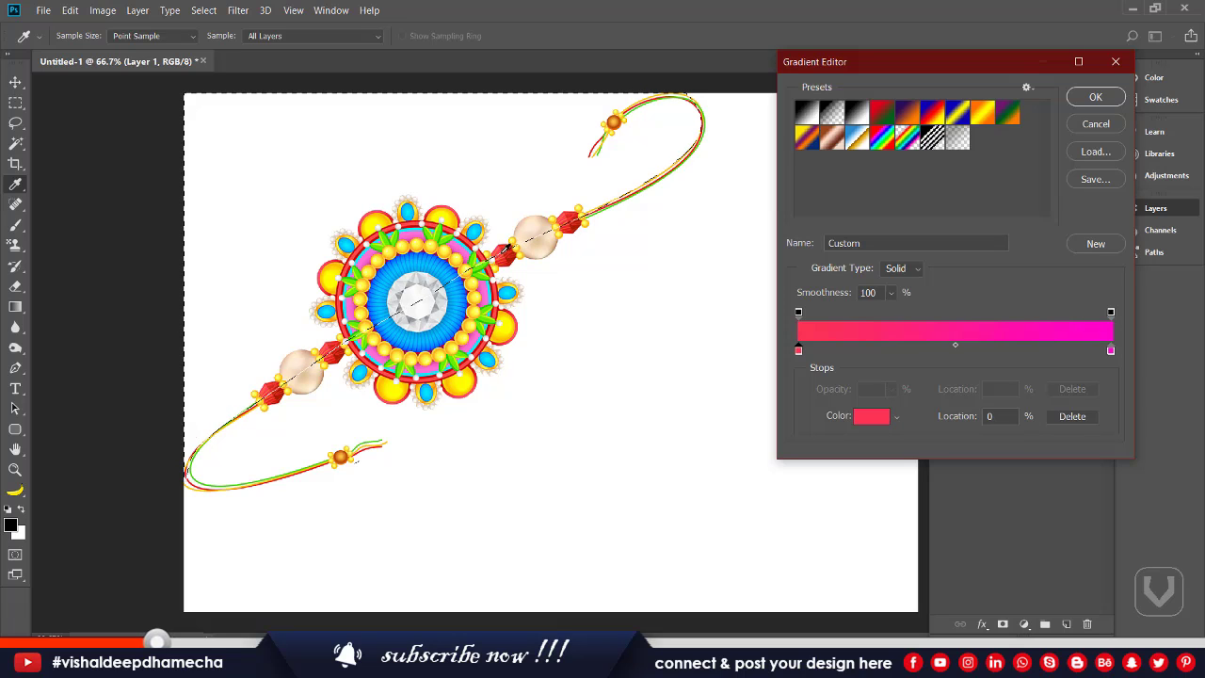
pyautogui.click(505, 253)
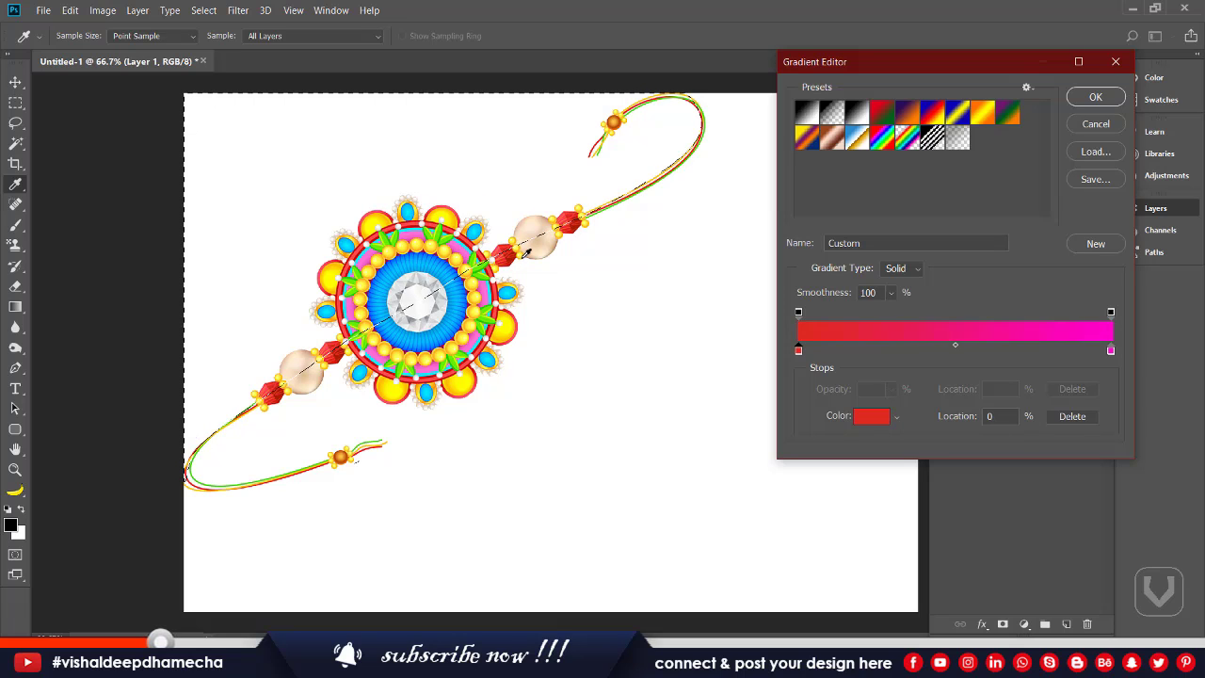
pyautogui.click(504, 241)
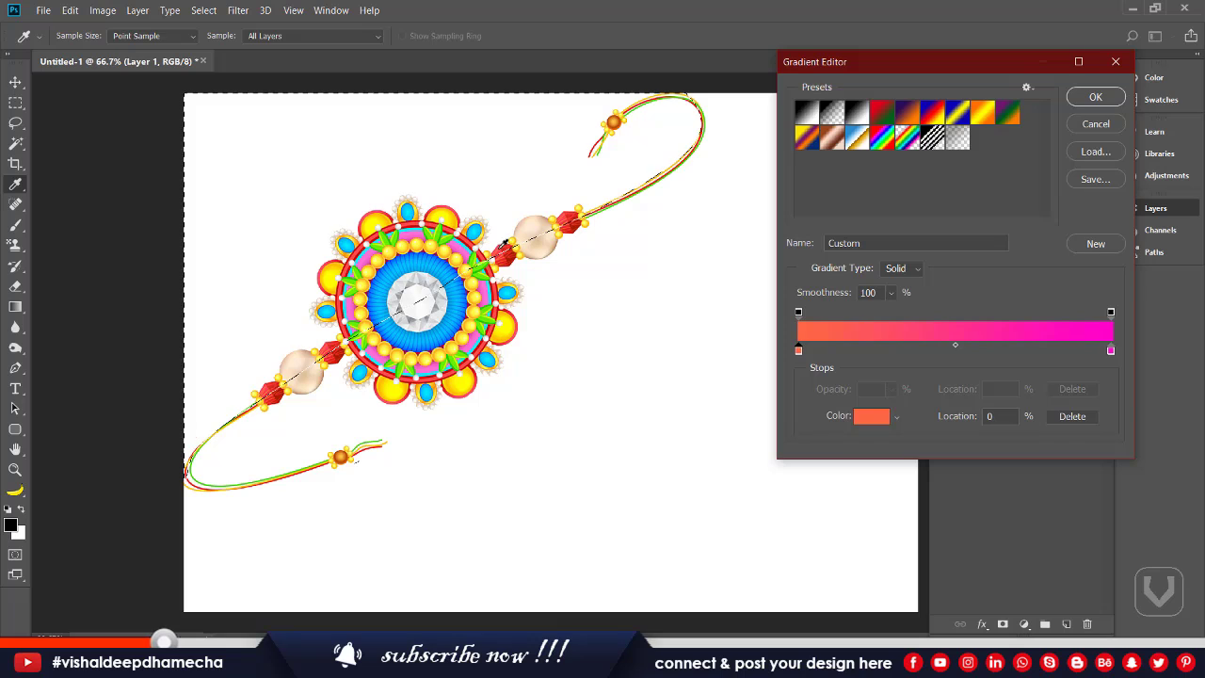
pyautogui.click(512, 249)
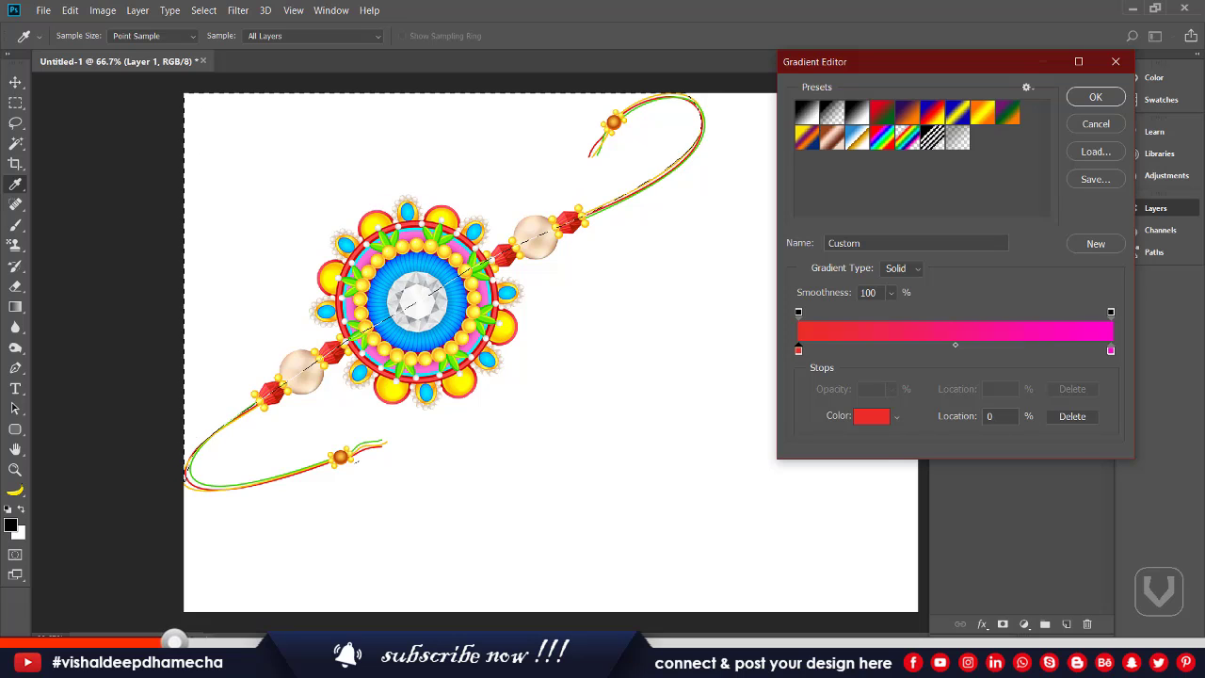
# Set the gradient's colour stop at 100% to a pink sampled from the rakhi's ring, and accept the gradient.
pyautogui.click(1111, 351)
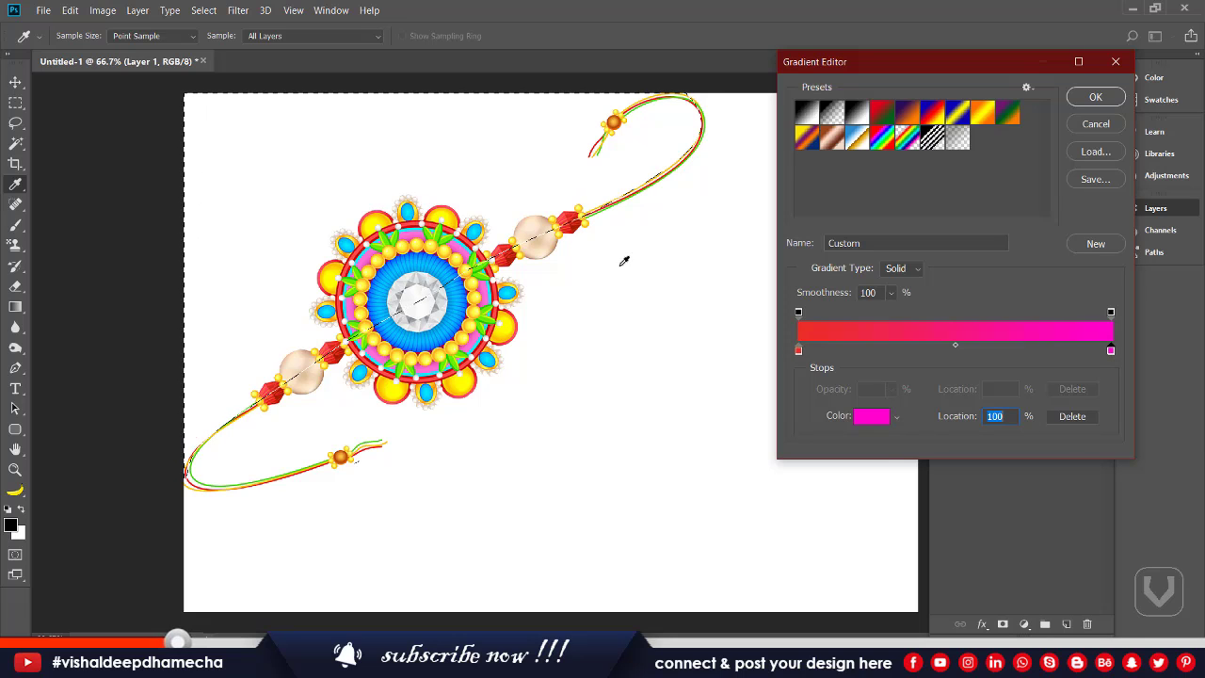
pyautogui.click(416, 229)
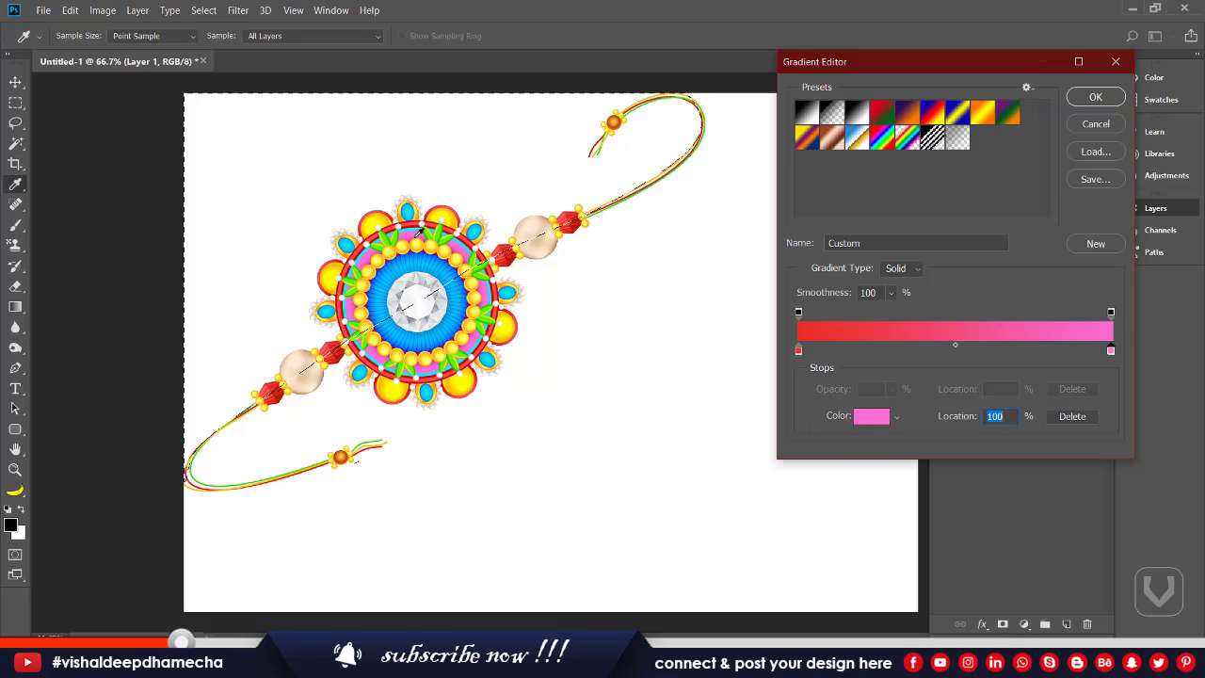
pyautogui.click(440, 227)
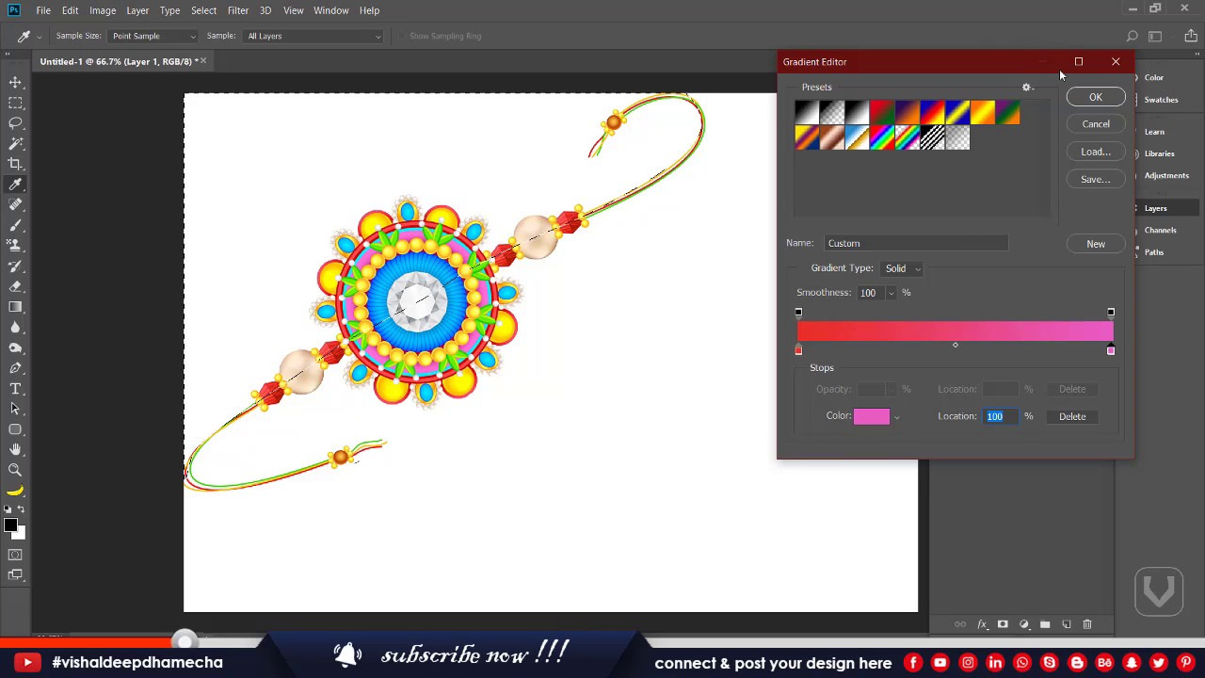
pyautogui.click(1095, 98)
# Try filling the selected area of Layer 1 with the gradient, first as linear and then as radial.
pyautogui.moveTo(271, 132); pyautogui.dragTo(563, 350)
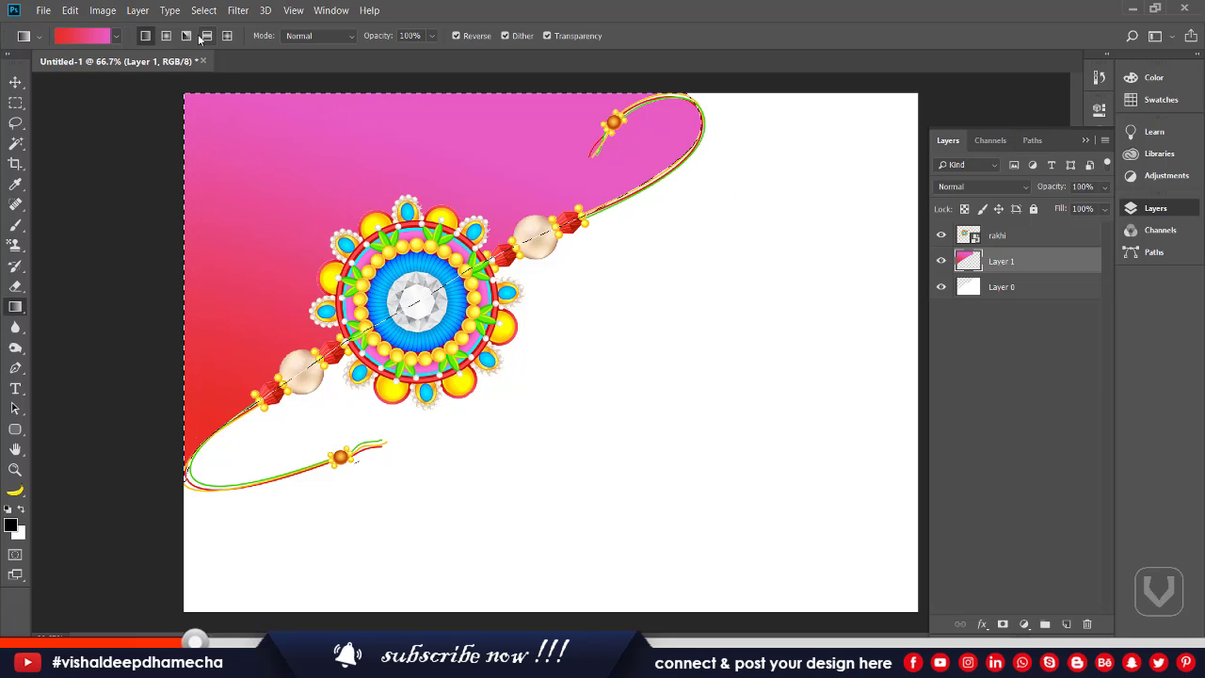
pyautogui.click(166, 36)
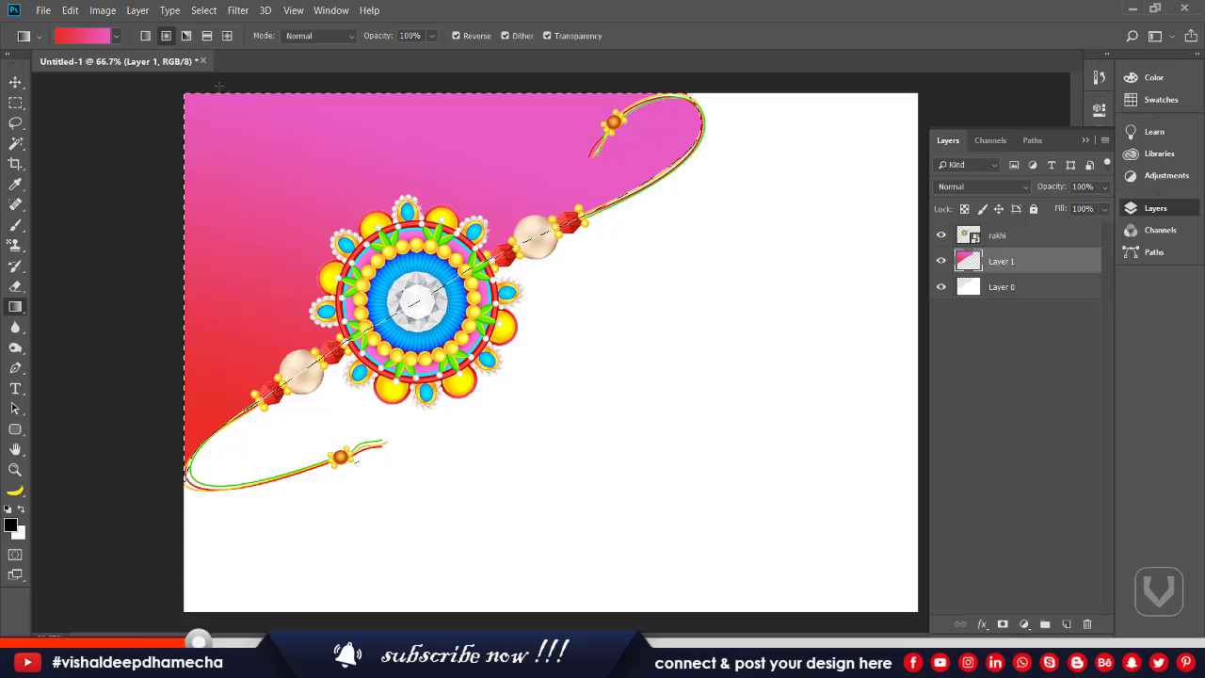
pyautogui.moveTo(282, 179); pyautogui.dragTo(527, 395)
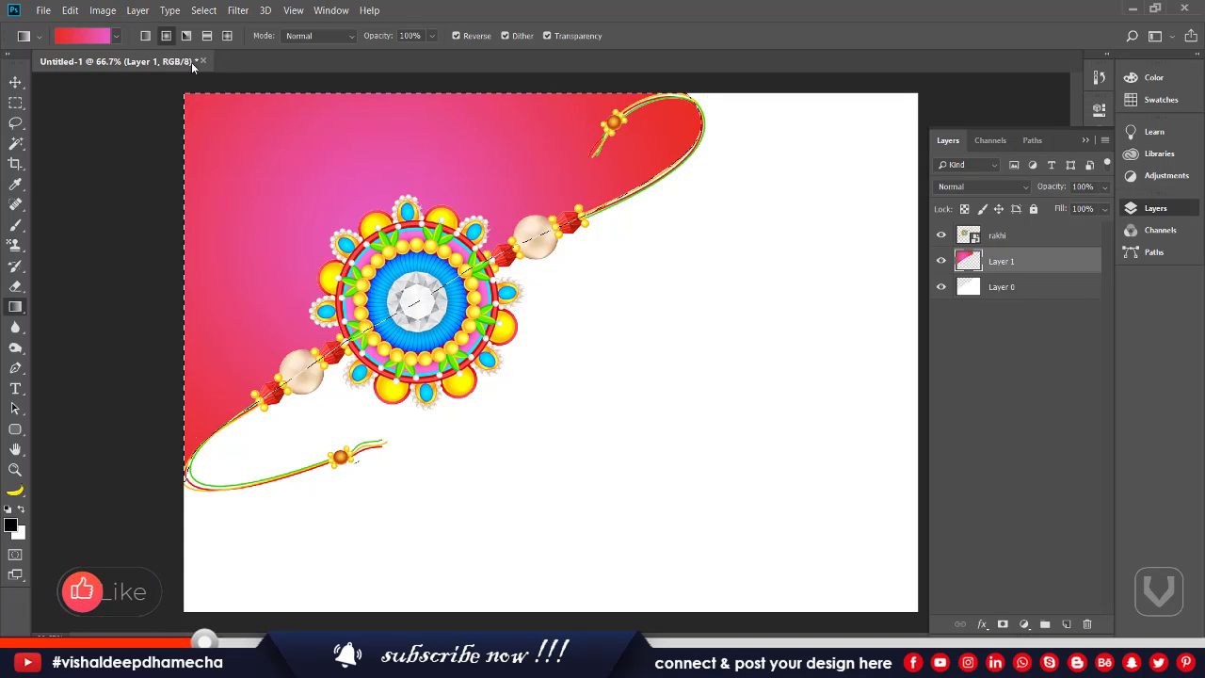
# Fill the selected area with a linear gradient running diagonally from pink at the canvas's upper left to red, and deselect.
pyautogui.click(144, 36)
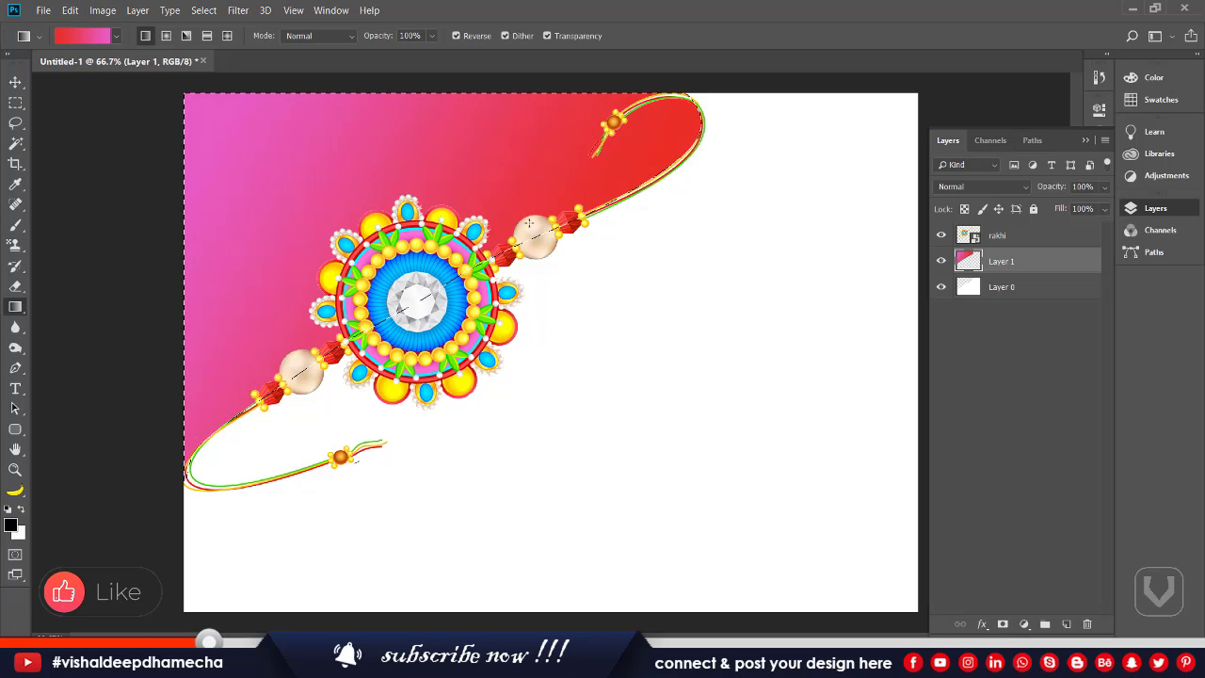
pyautogui.moveTo(338, 113); pyautogui.dragTo(519, 379)
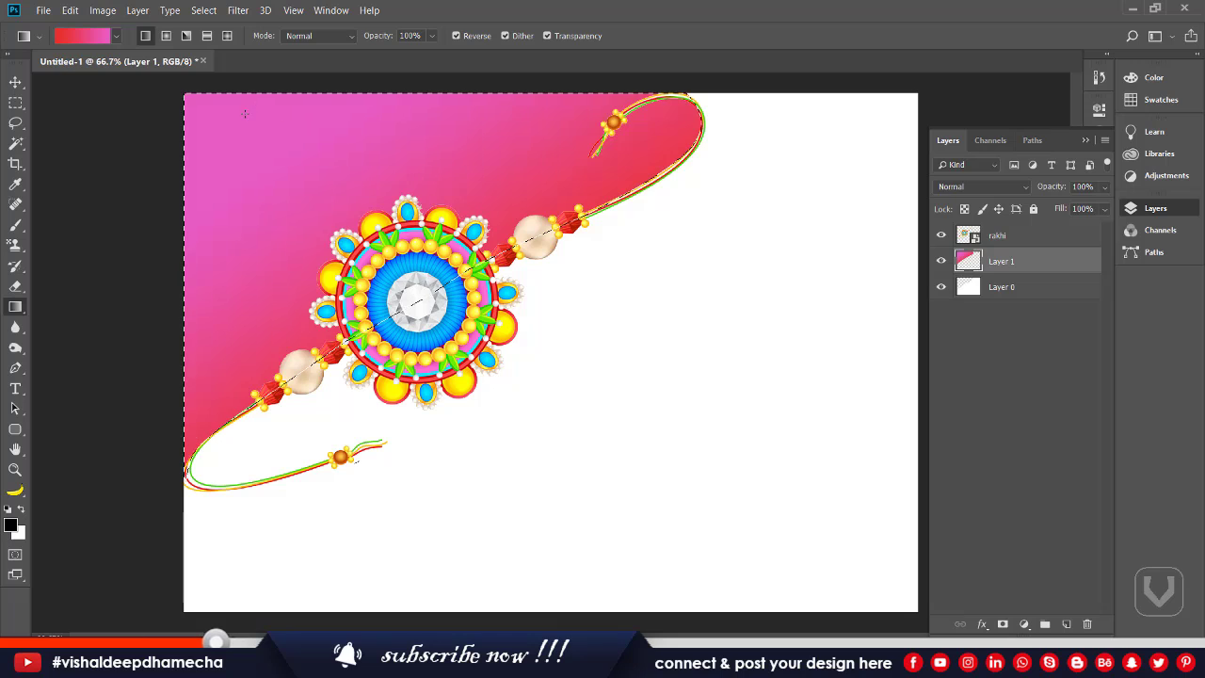
pyautogui.moveTo(564, 312); pyautogui.dragTo(571, 310)
pyautogui.moveTo(156, 186); pyautogui.dragTo(777, 296)
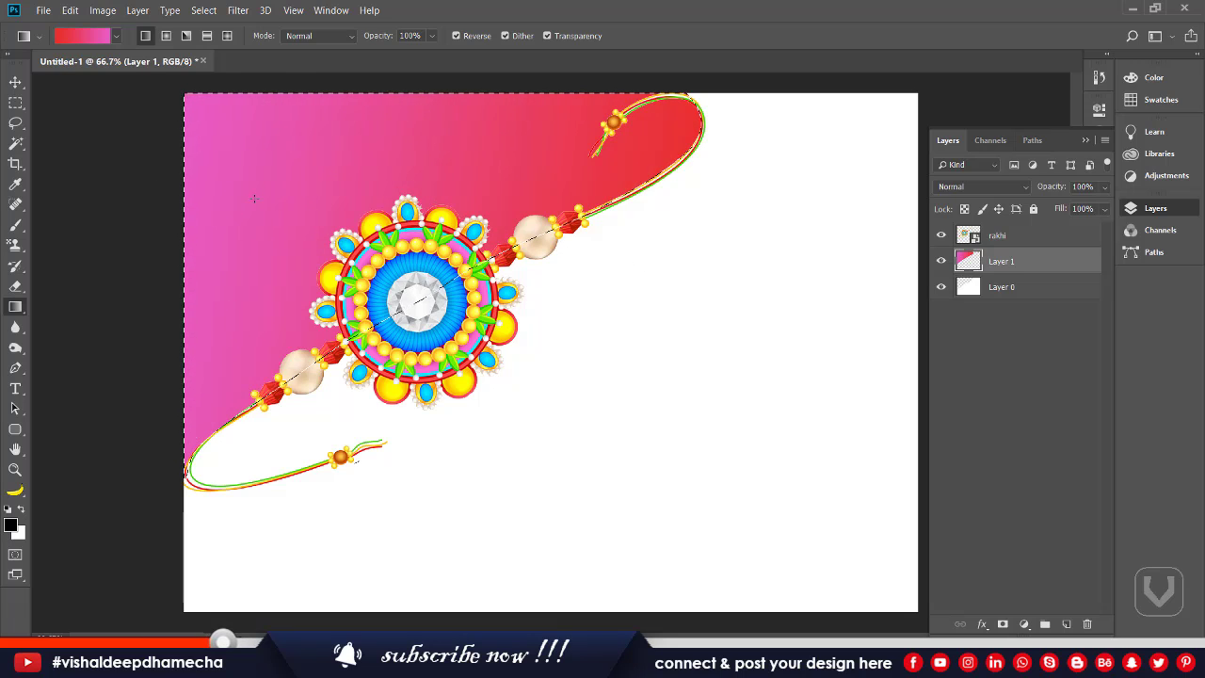
pyautogui.moveTo(499, 287); pyautogui.dragTo(710, 375)
pyautogui.hotkey('ctrl', 'd')
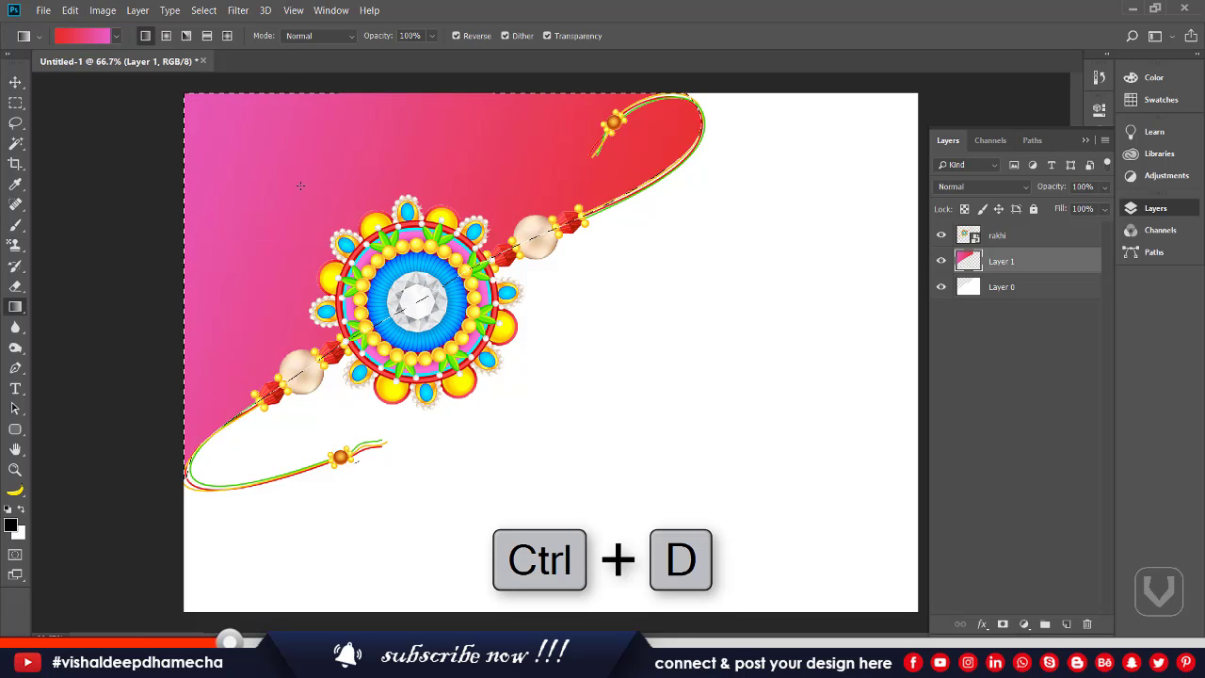
pyautogui.click(15, 82)
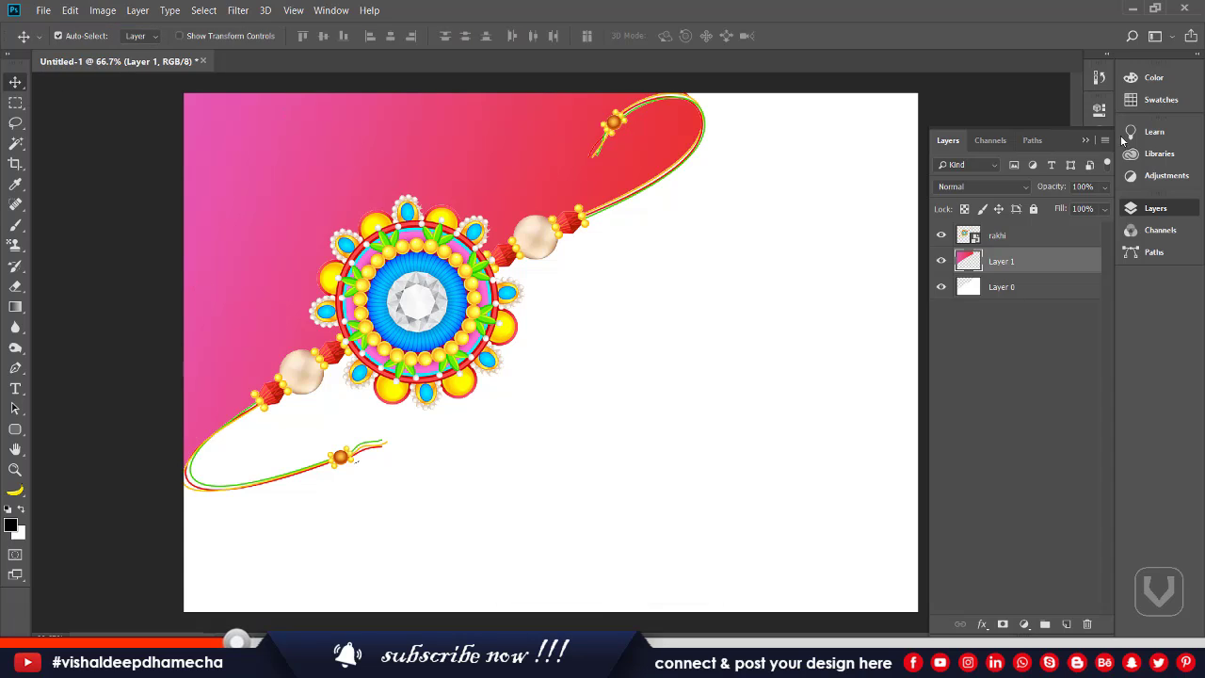
# Place the wave-rings stock illustration directly above Layer 0, centred behind the rakhi medallion.
pyautogui.click(974, 290)
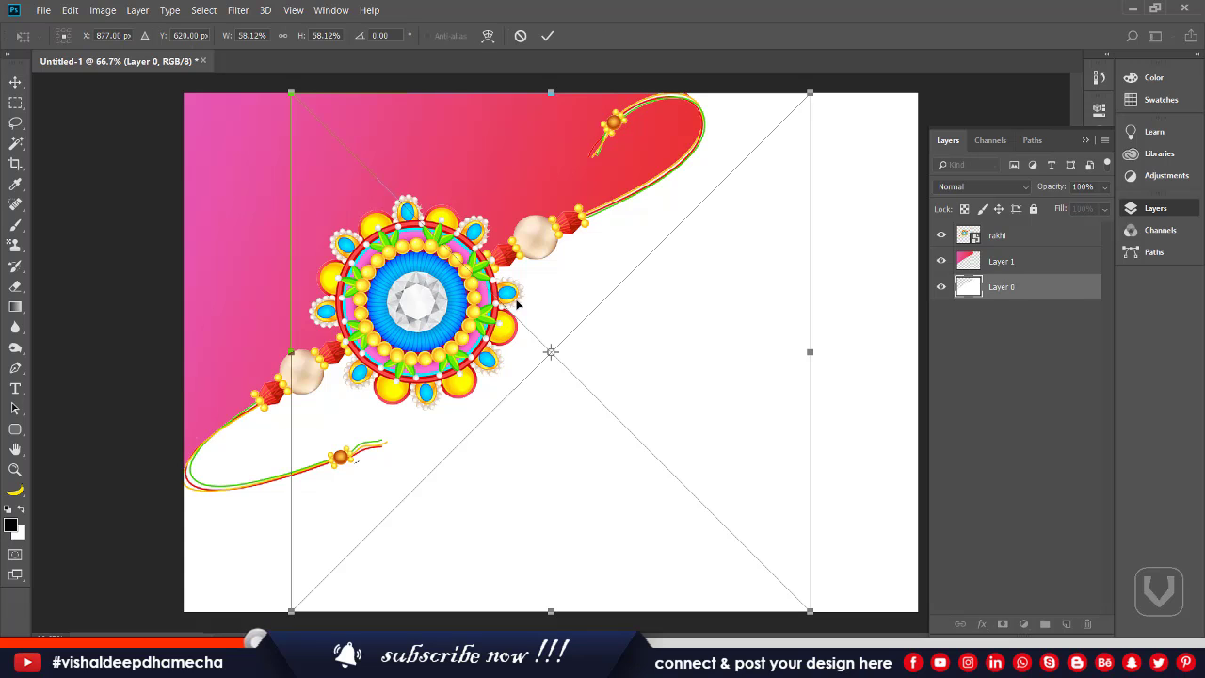
pyautogui.moveTo(602, 373); pyautogui.dragTo(474, 333)
pyautogui.press('Return')
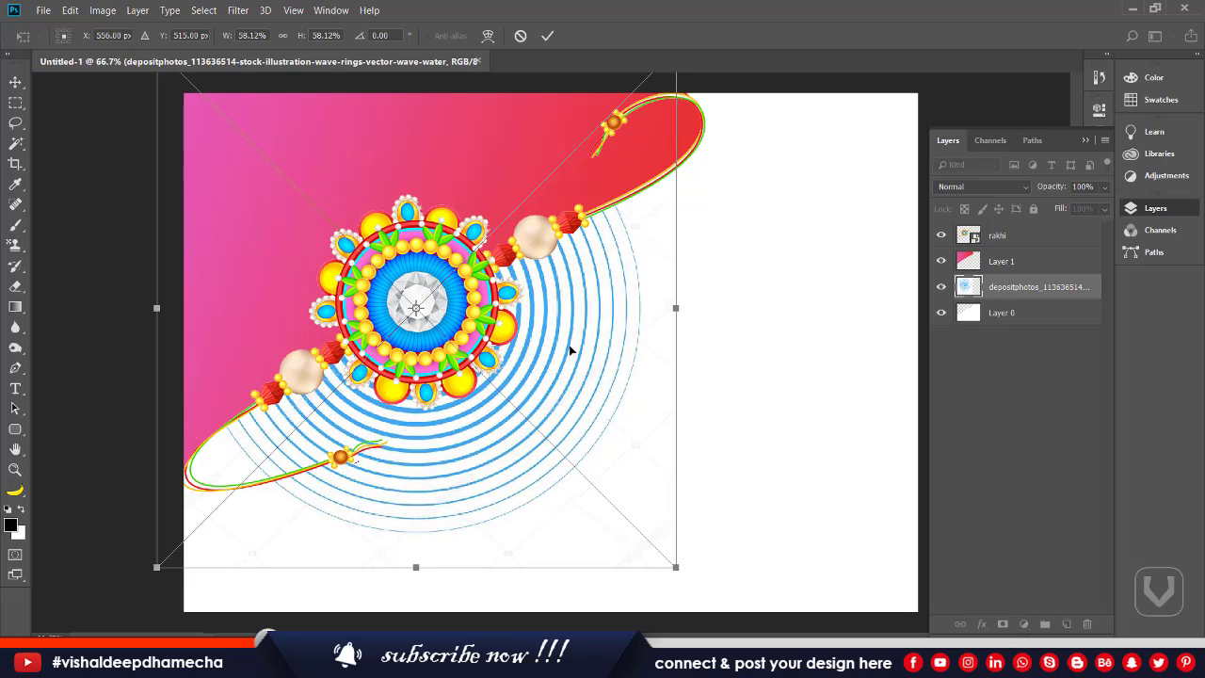
pyautogui.press('ctrl')
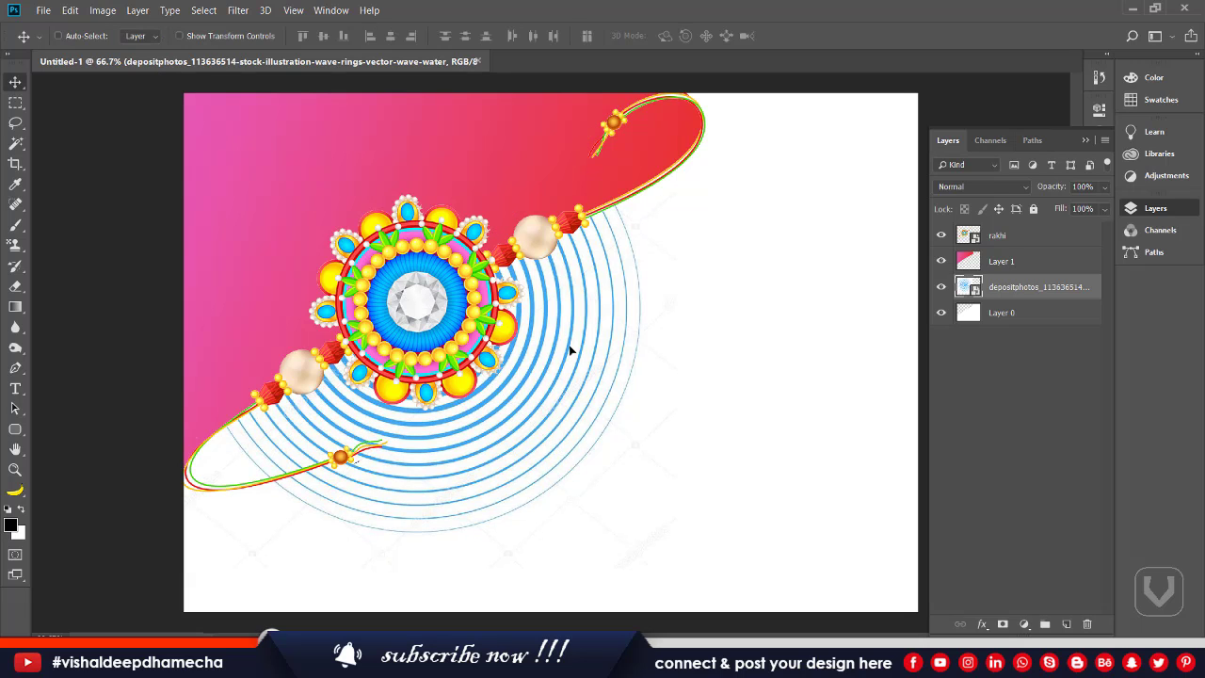
# Set the wave-rings layer to Darken blending at 23% opacity and place it directly beneath the rakhi layer.
pyautogui.hotkey('ctrl', 'shift', ']')
pyautogui.click(971, 187)
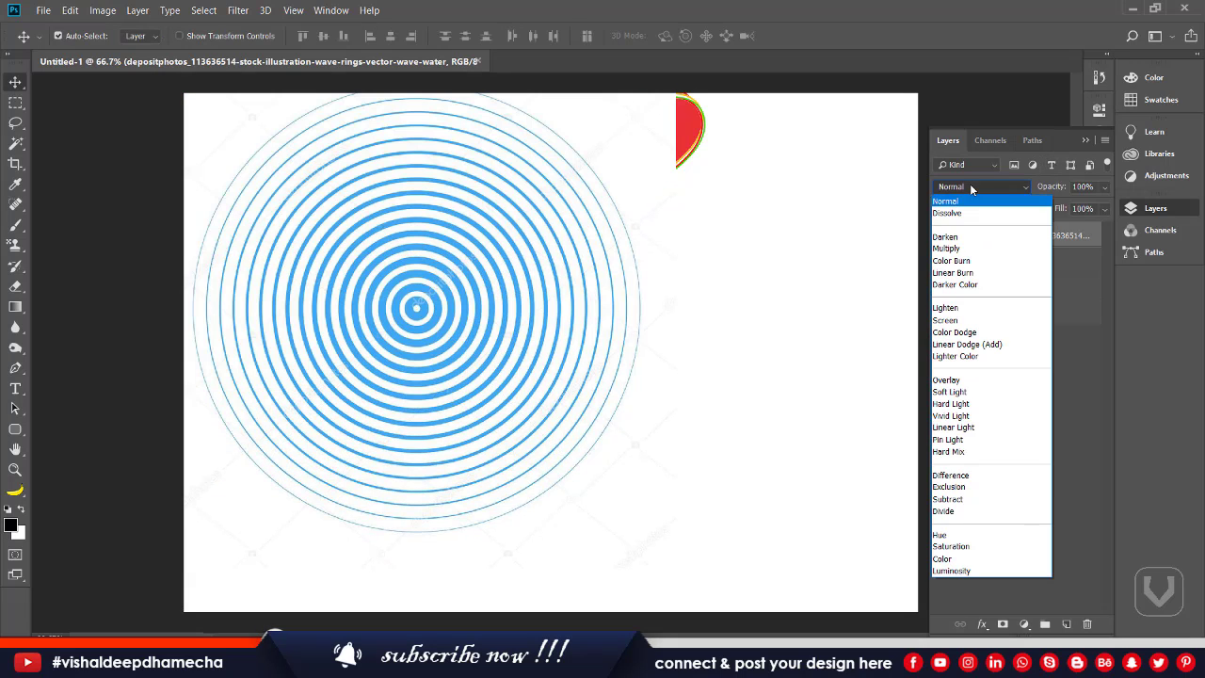
pyautogui.click(971, 187)
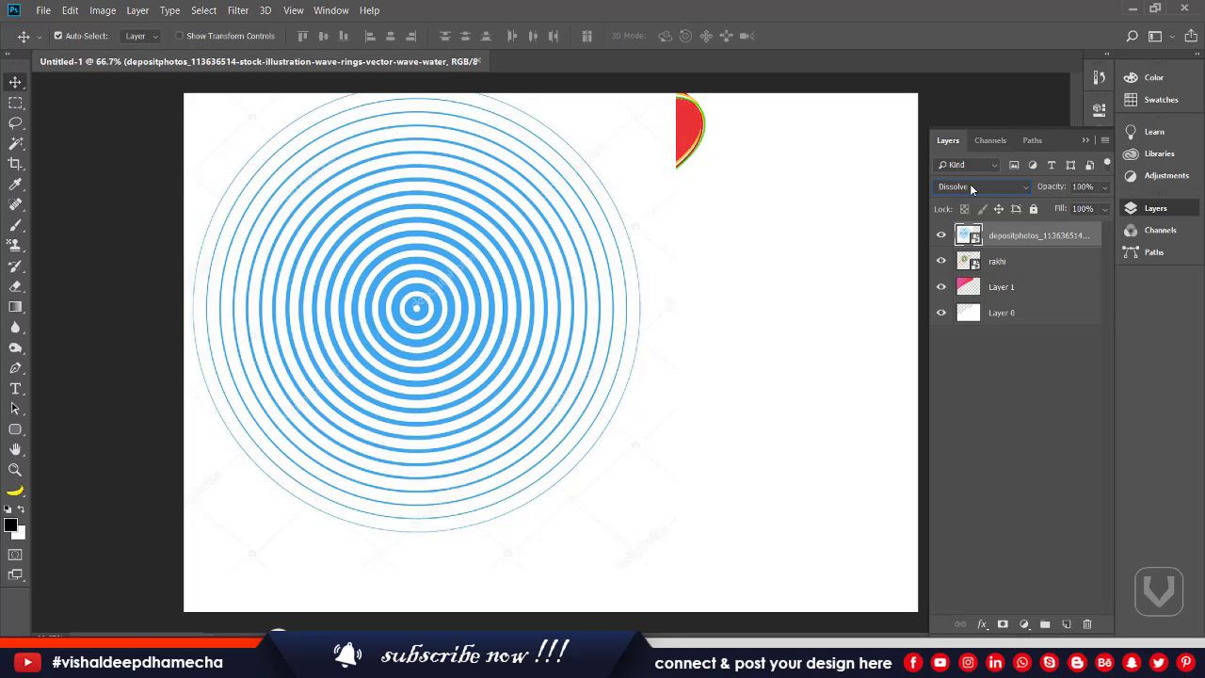
pyautogui.scroll(-1, 971, 188)
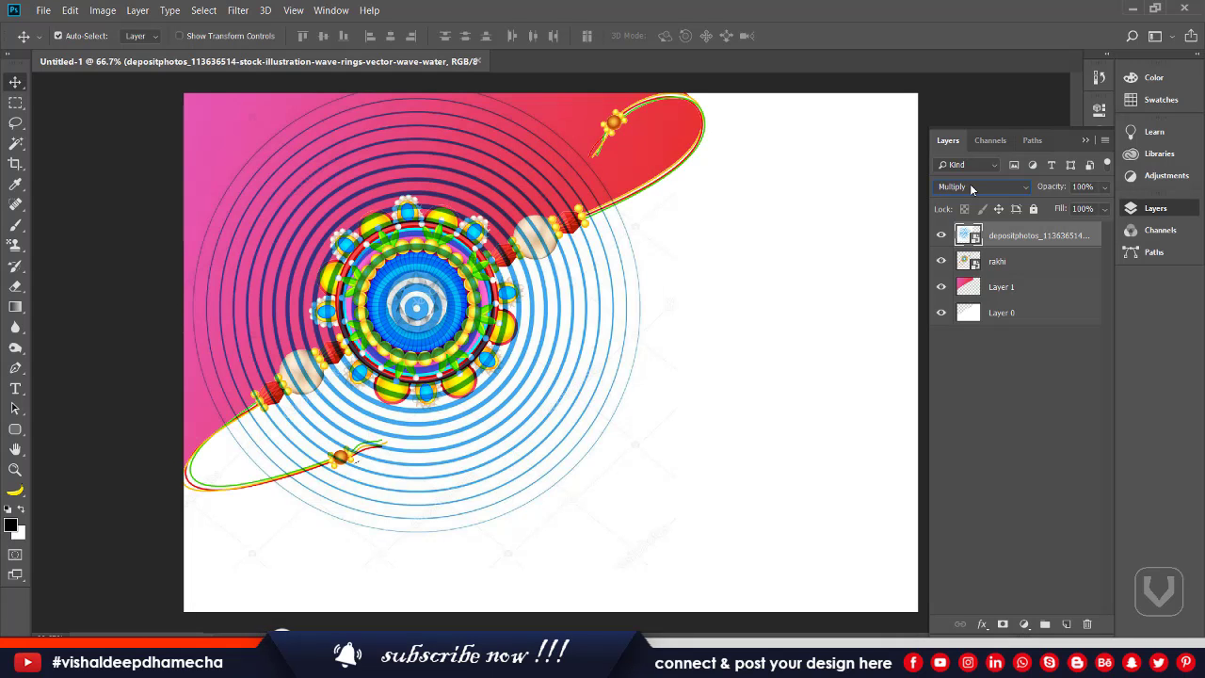
pyautogui.scroll(-1, 972, 187)
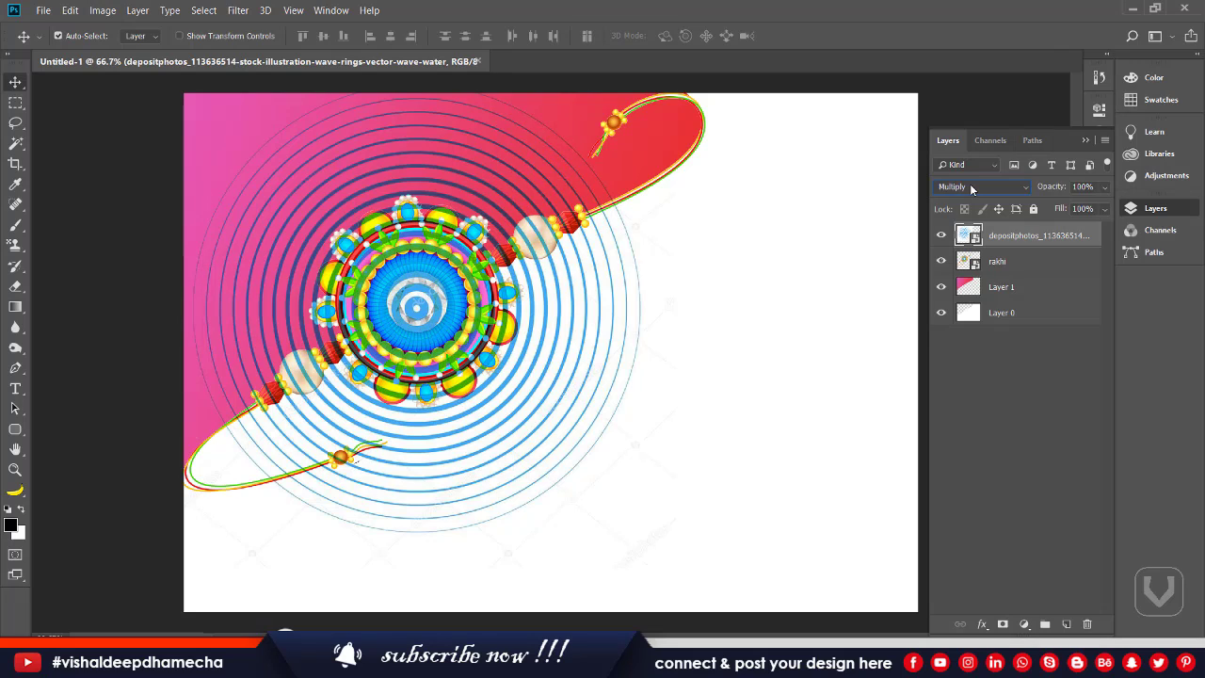
pyautogui.scroll(2, 972, 187)
pyautogui.moveTo(1052, 189); pyautogui.dragTo(991, 195)
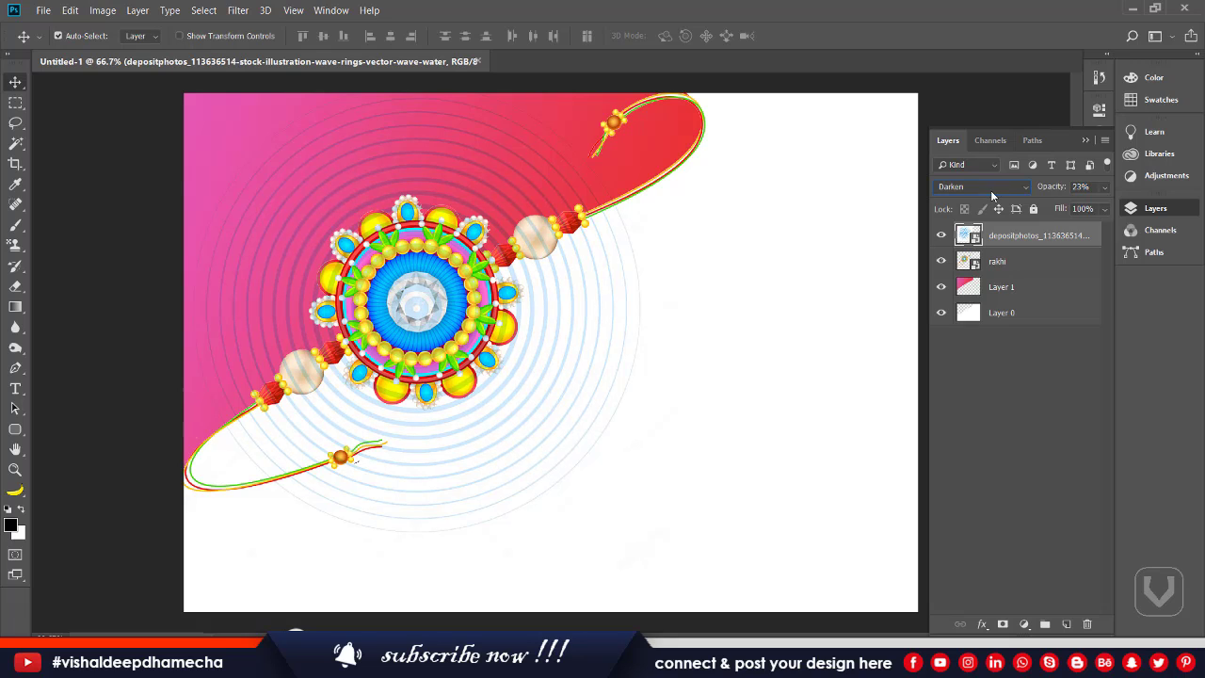
pyautogui.moveTo(1017, 235); pyautogui.dragTo(1025, 265)
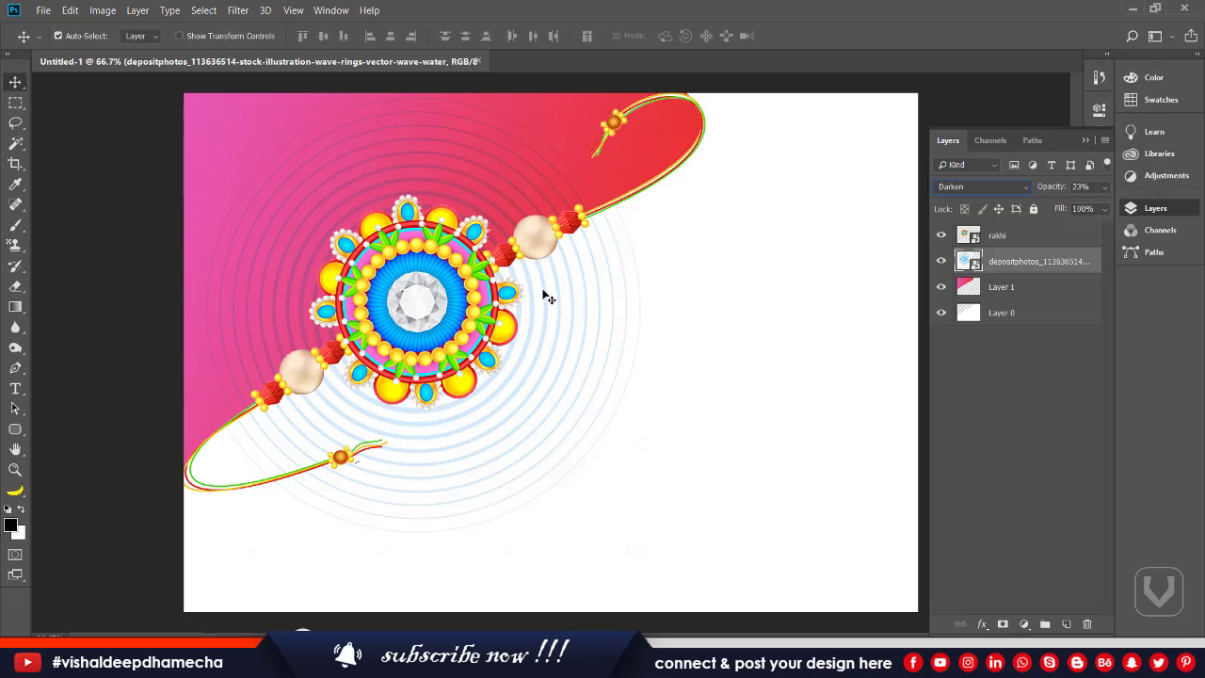
# Add a drop shadow to the rakhi layer with about 35% opacity, an angle of about -50° and a 38 px size.
pyautogui.click(453, 289)
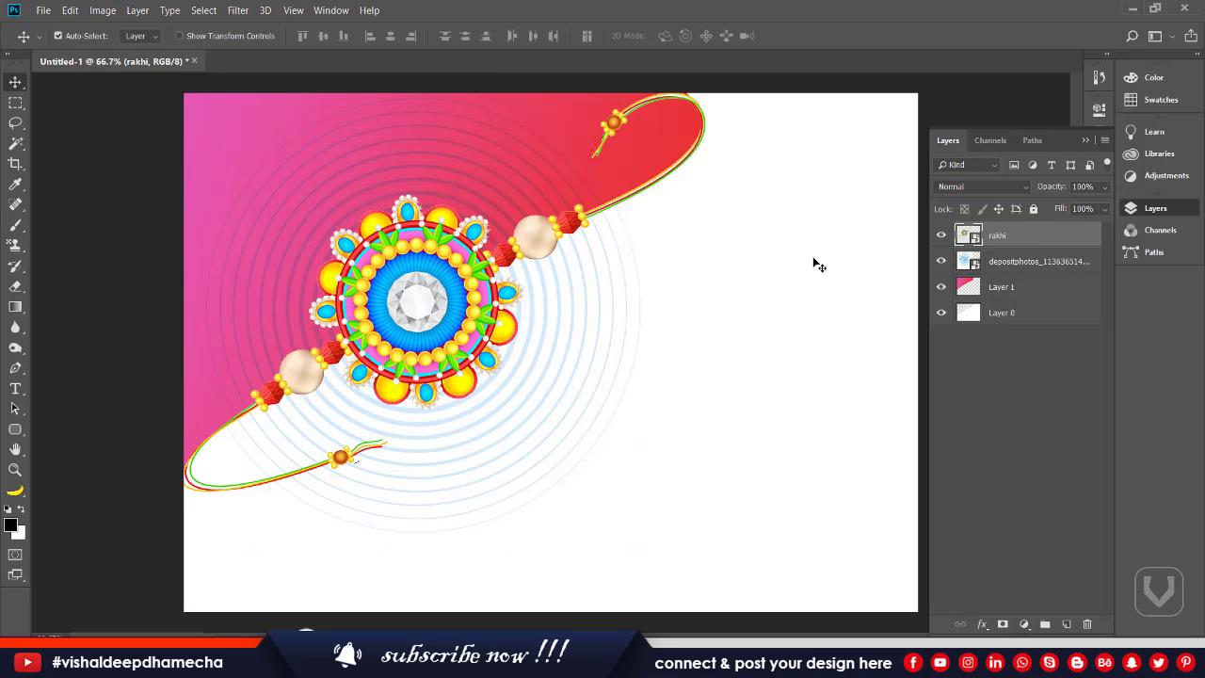
pyautogui.doubleClick(1058, 236)
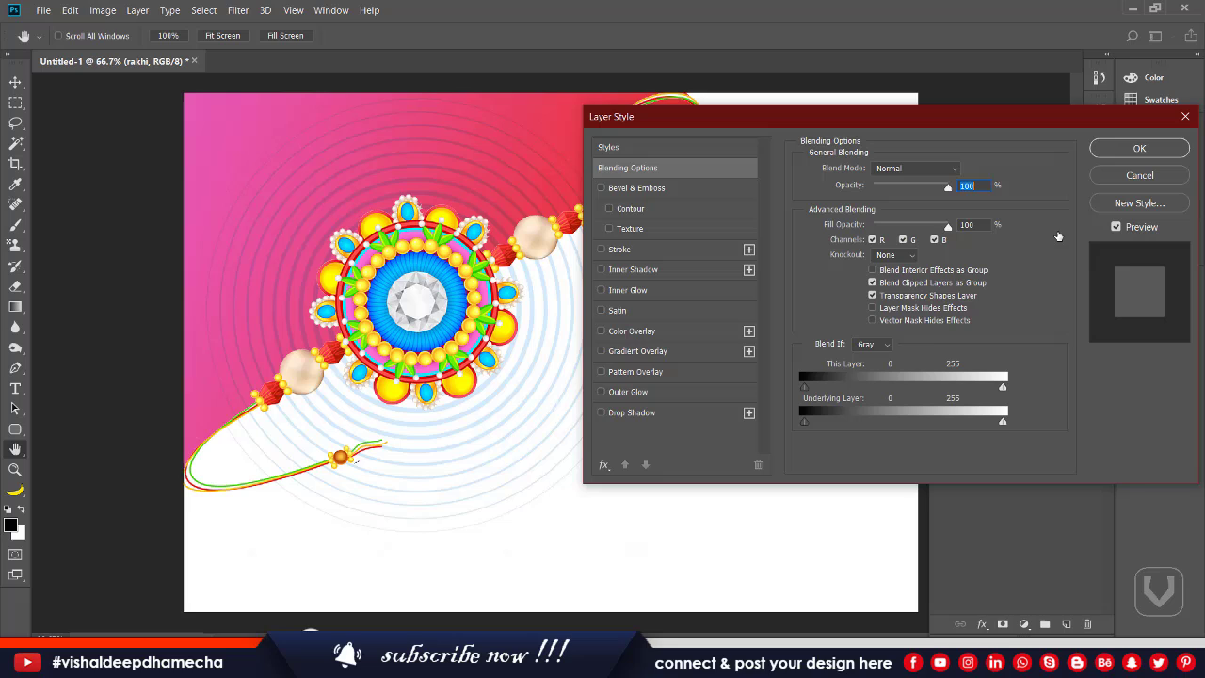
pyautogui.click(658, 414)
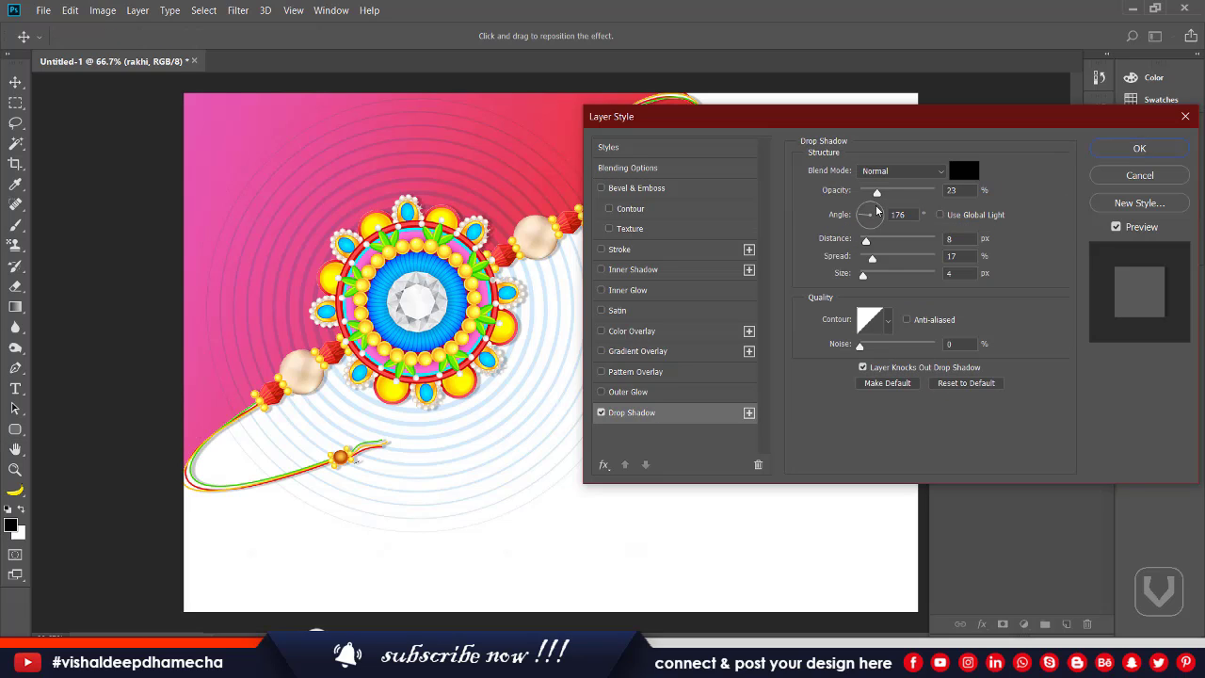
pyautogui.moveTo(877, 192); pyautogui.dragTo(896, 192)
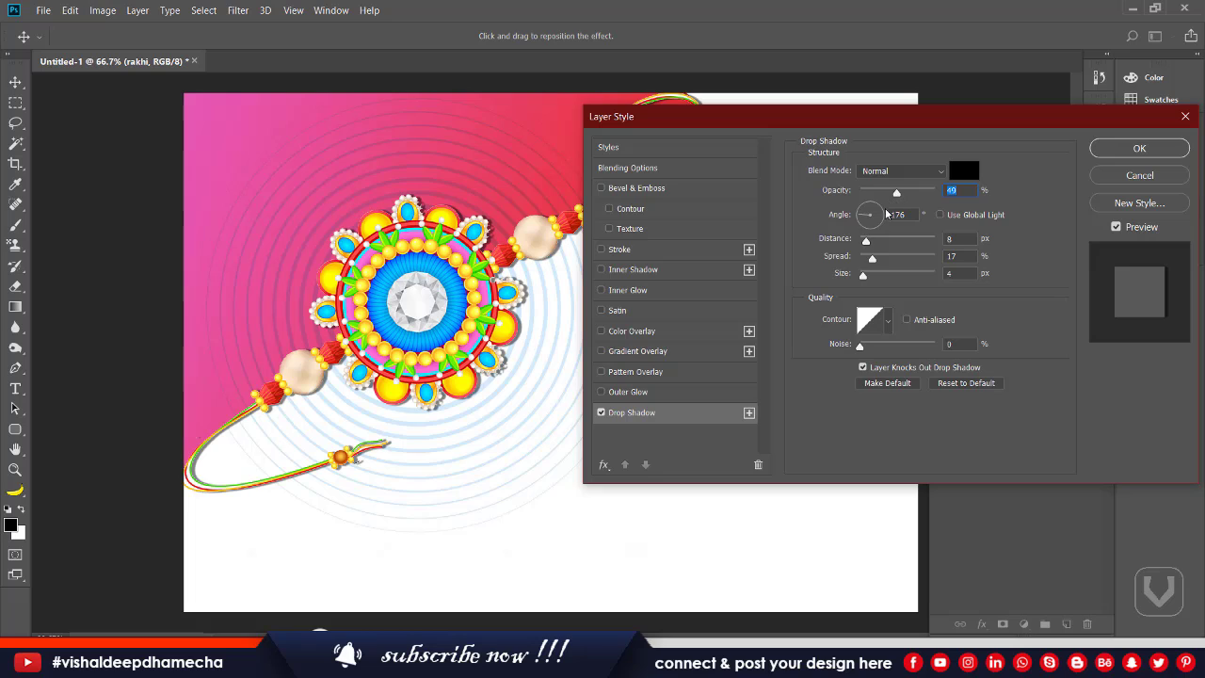
pyautogui.click(881, 219)
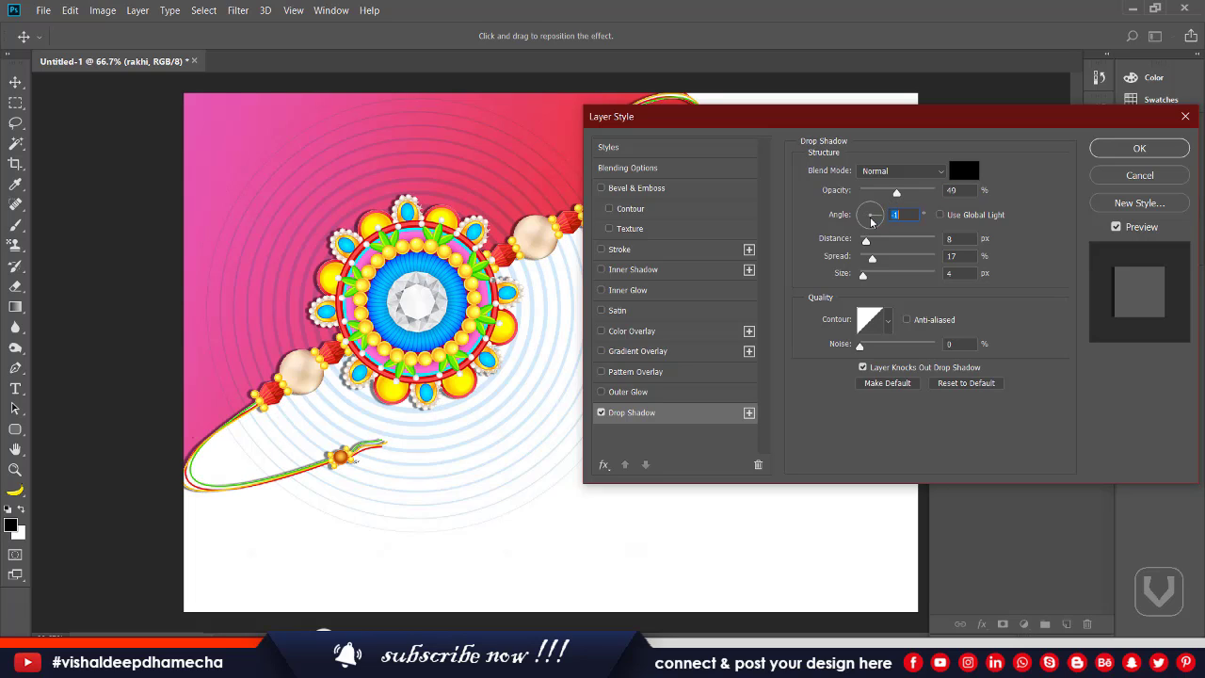
pyautogui.click(875, 210)
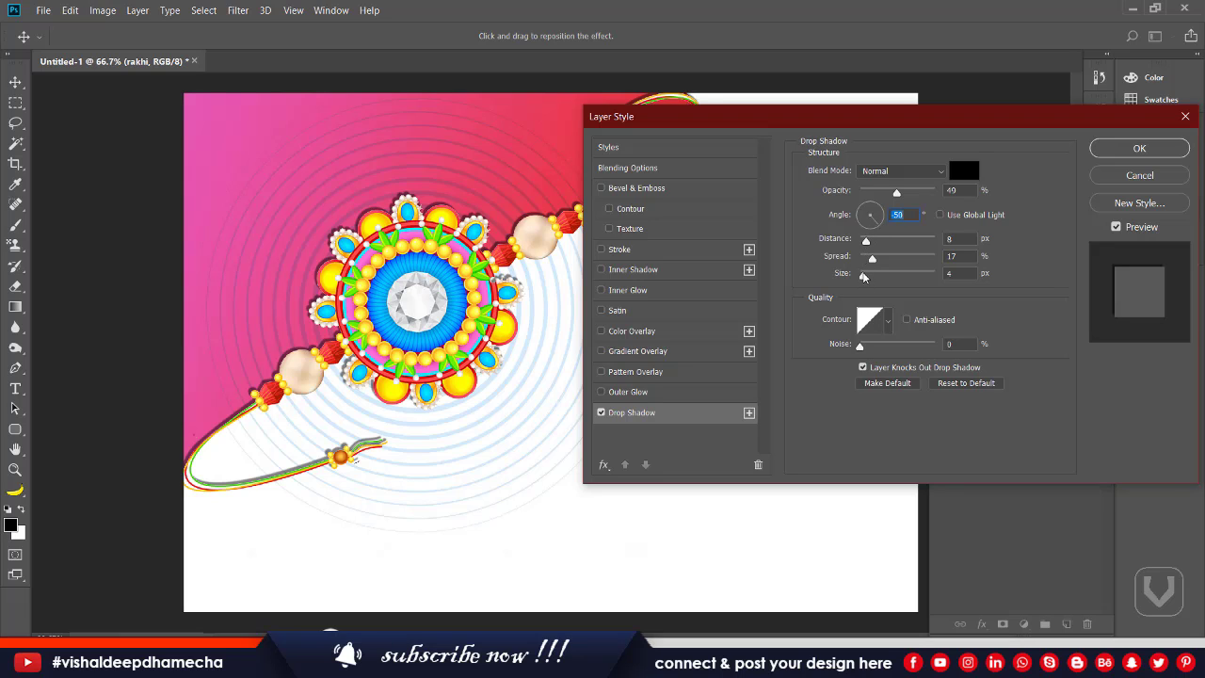
pyautogui.moveTo(862, 274); pyautogui.dragTo(875, 275)
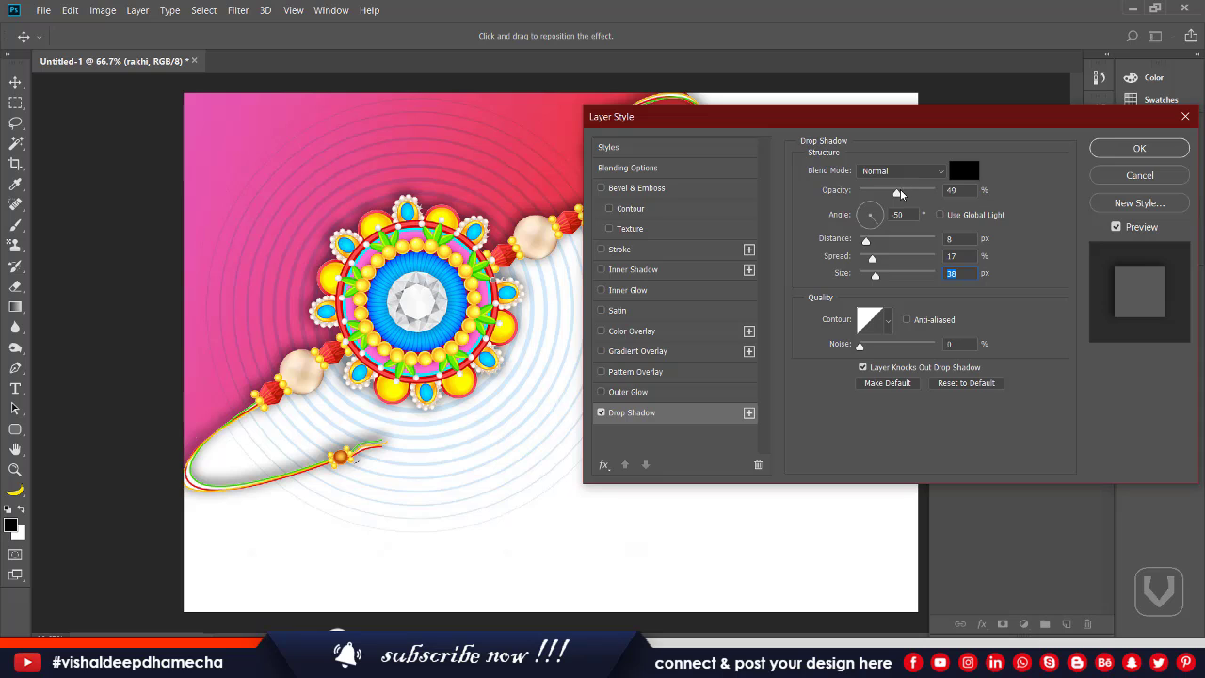
pyautogui.moveTo(896, 192); pyautogui.dragTo(884, 191)
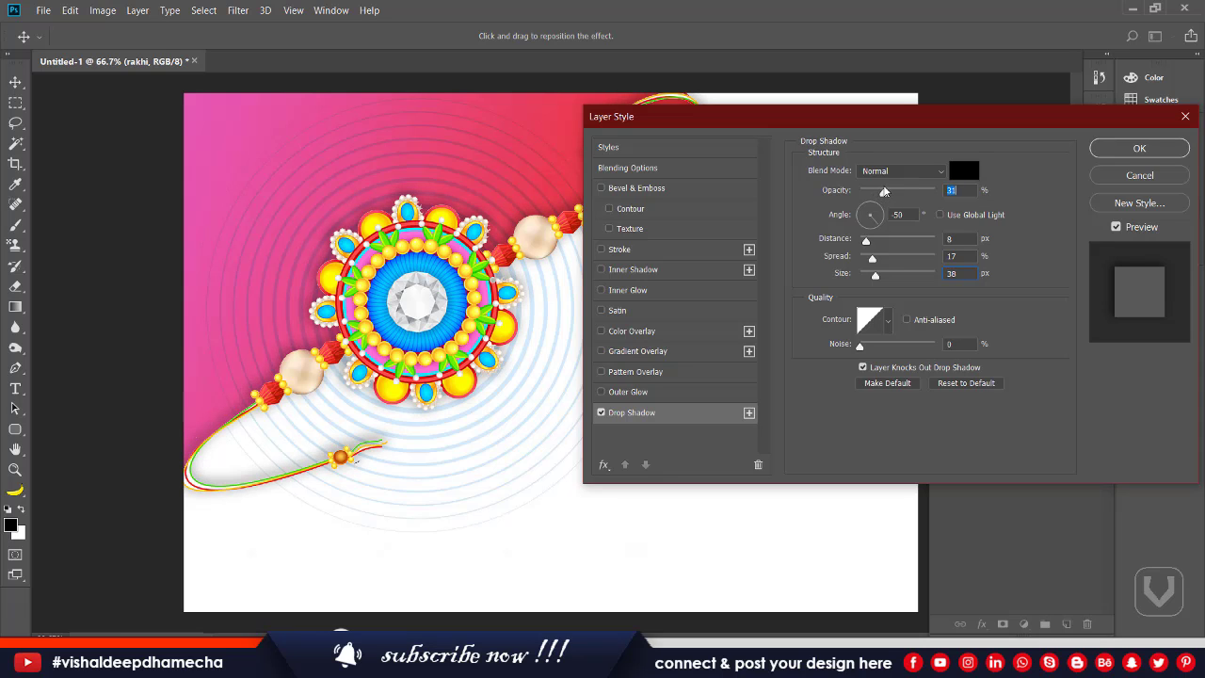
pyautogui.click(1125, 151)
# Convert the rakhi's drop shadow effect into its own separate layer.
pyautogui.rightClick(1007, 265)
pyautogui.click(999, 276)
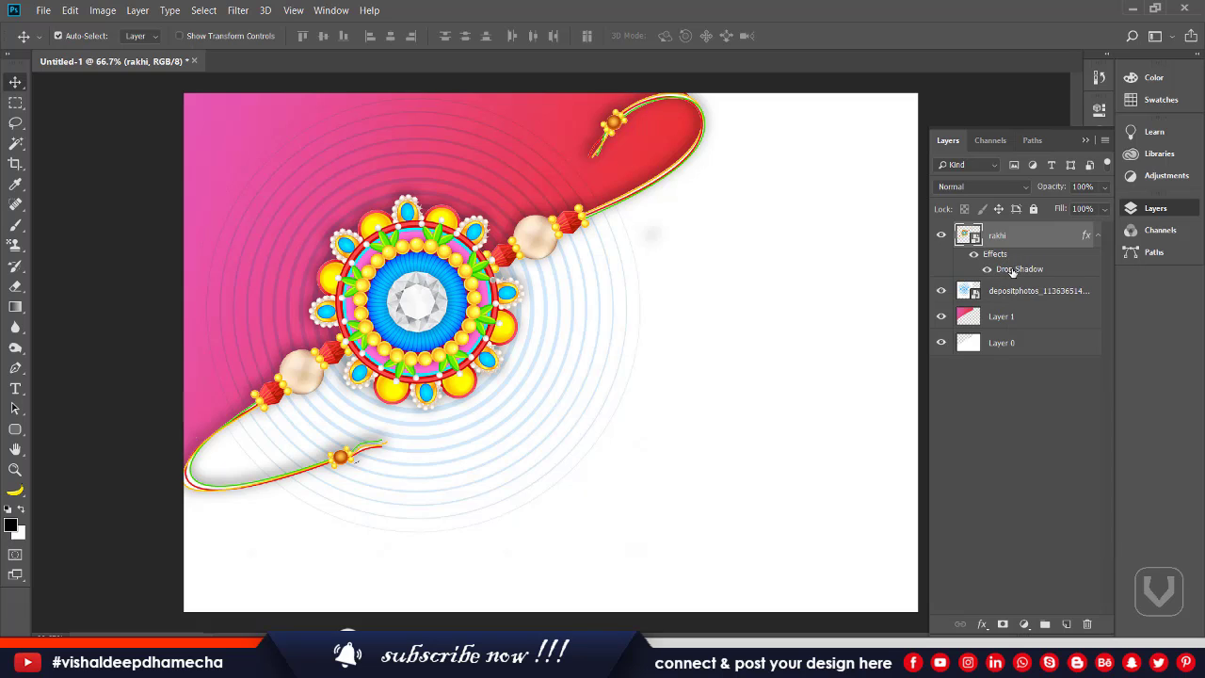
pyautogui.rightClick(1015, 272)
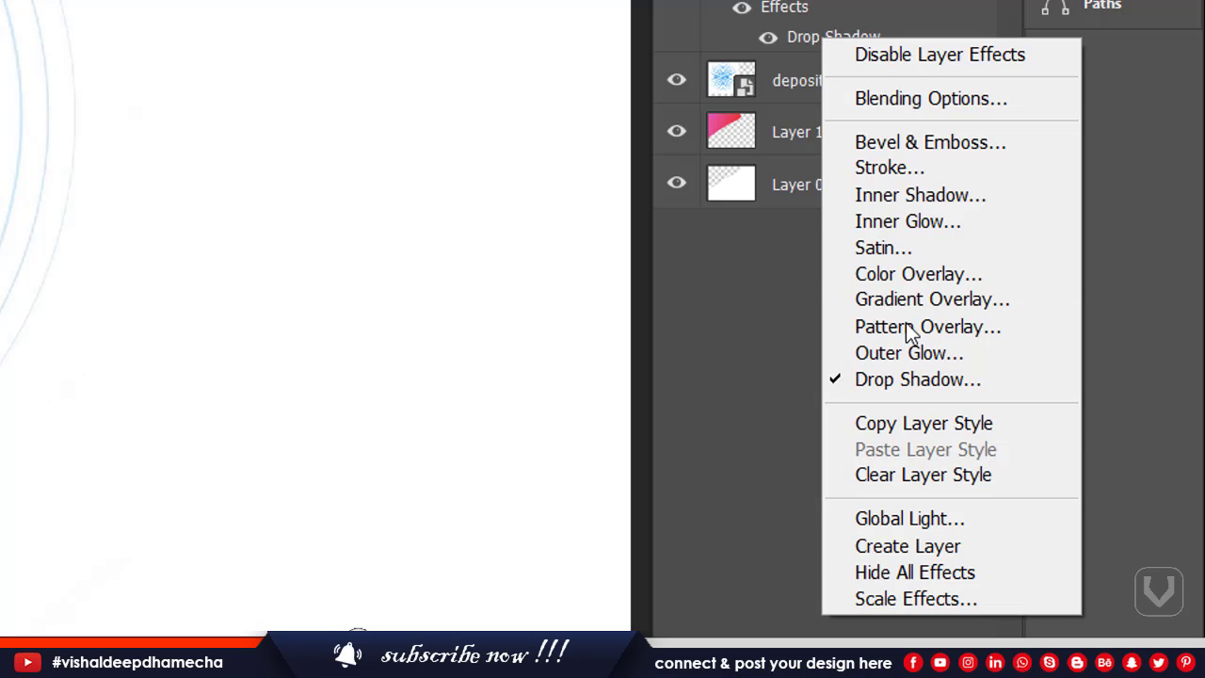
pyautogui.click(915, 550)
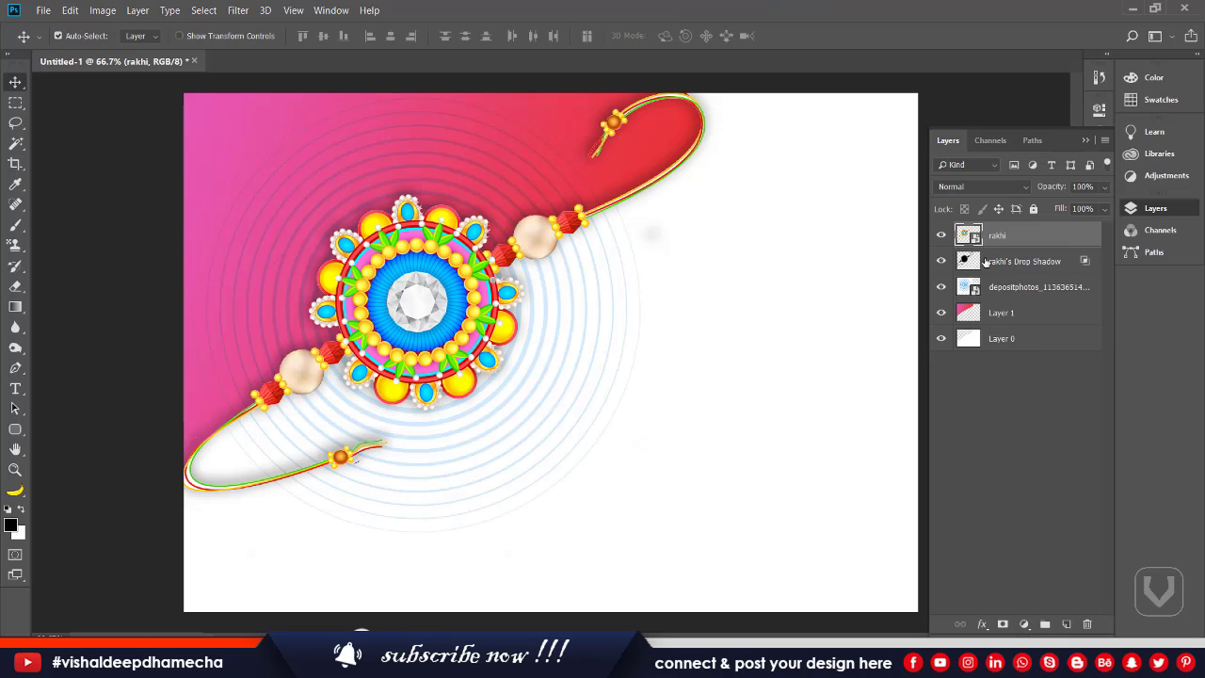
# Erase the separated shadow where it falls on the white area along the rakhi's lower side, using a 175 px eraser.
pyautogui.click(985, 267)
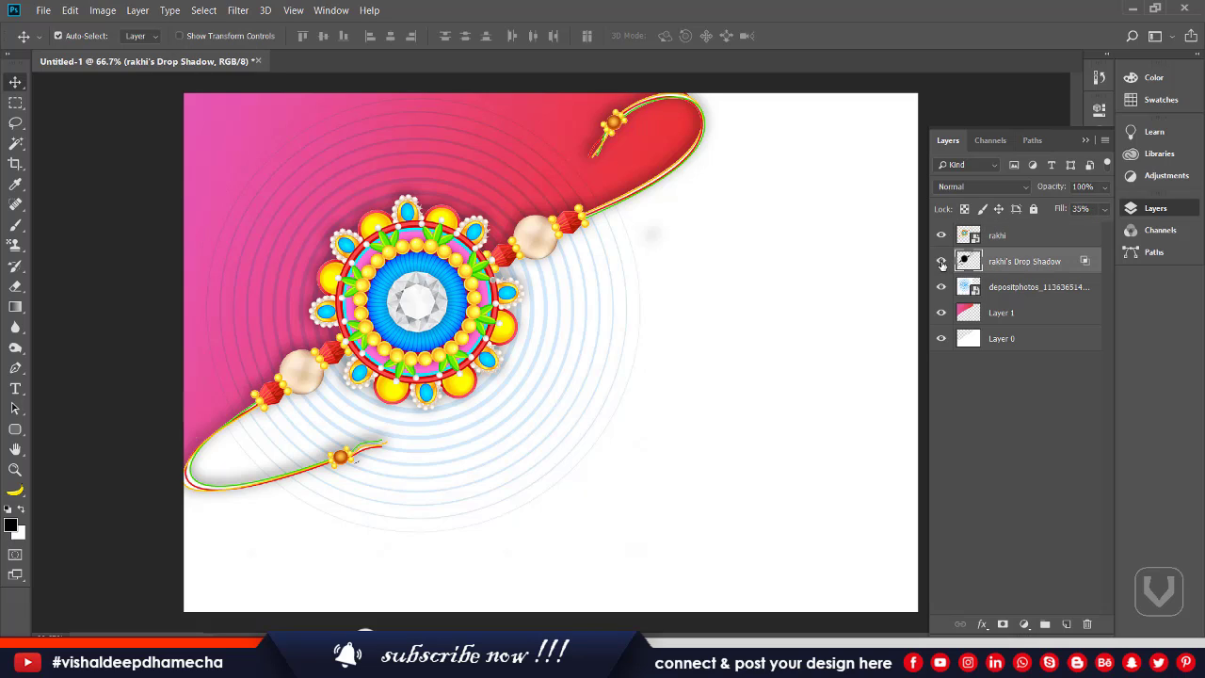
pyautogui.click(941, 261)
pyautogui.click(941, 261)
pyautogui.press('e')
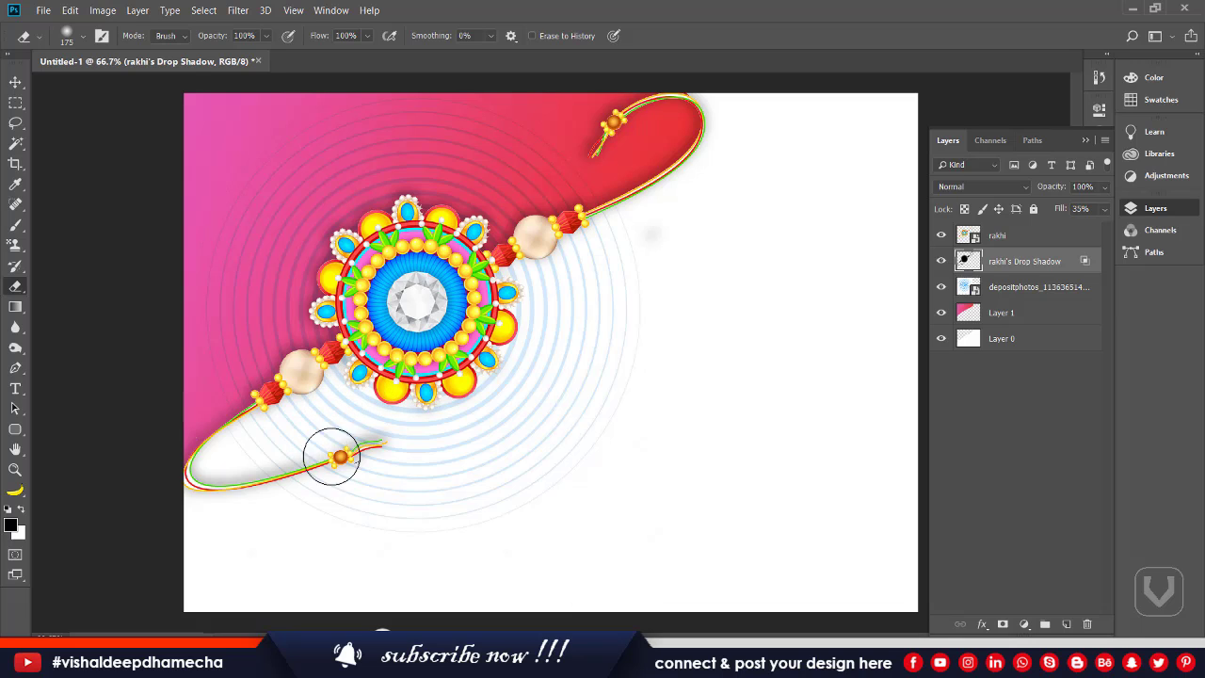
pyautogui.moveTo(317, 469); pyautogui.dragTo(188, 499)
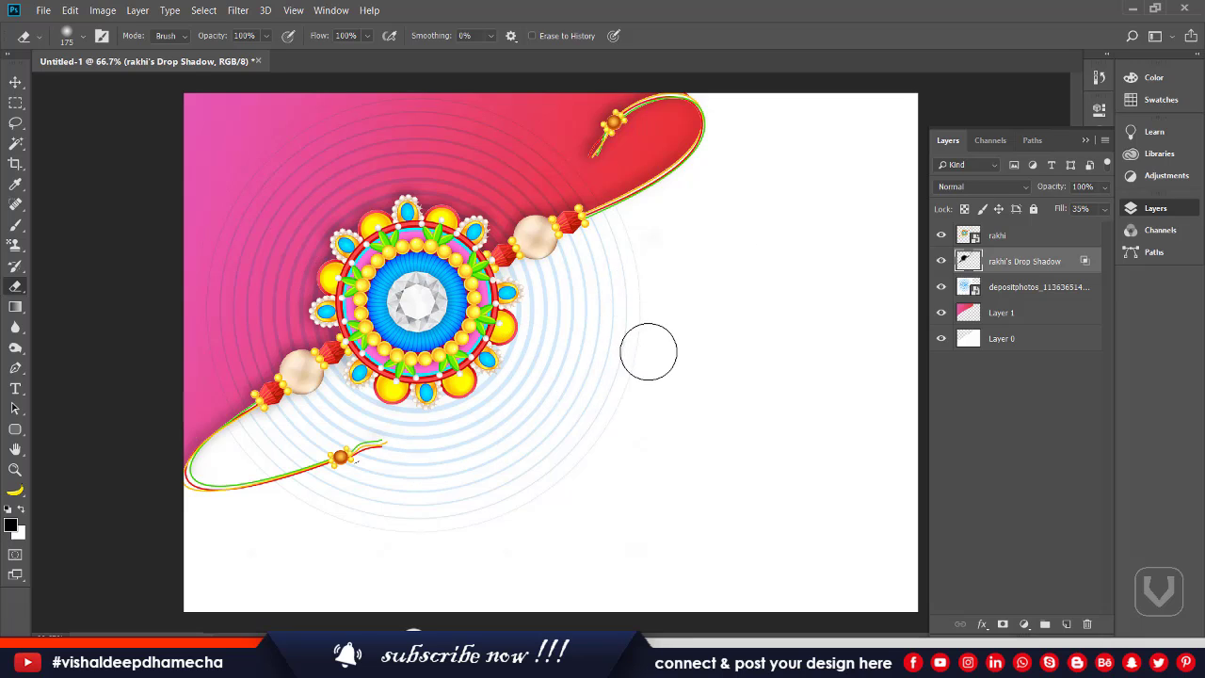
# Add a layer mask to the wave-rings layer and hide the rings over the white area below the rakhi.
pyautogui.click(1020, 289)
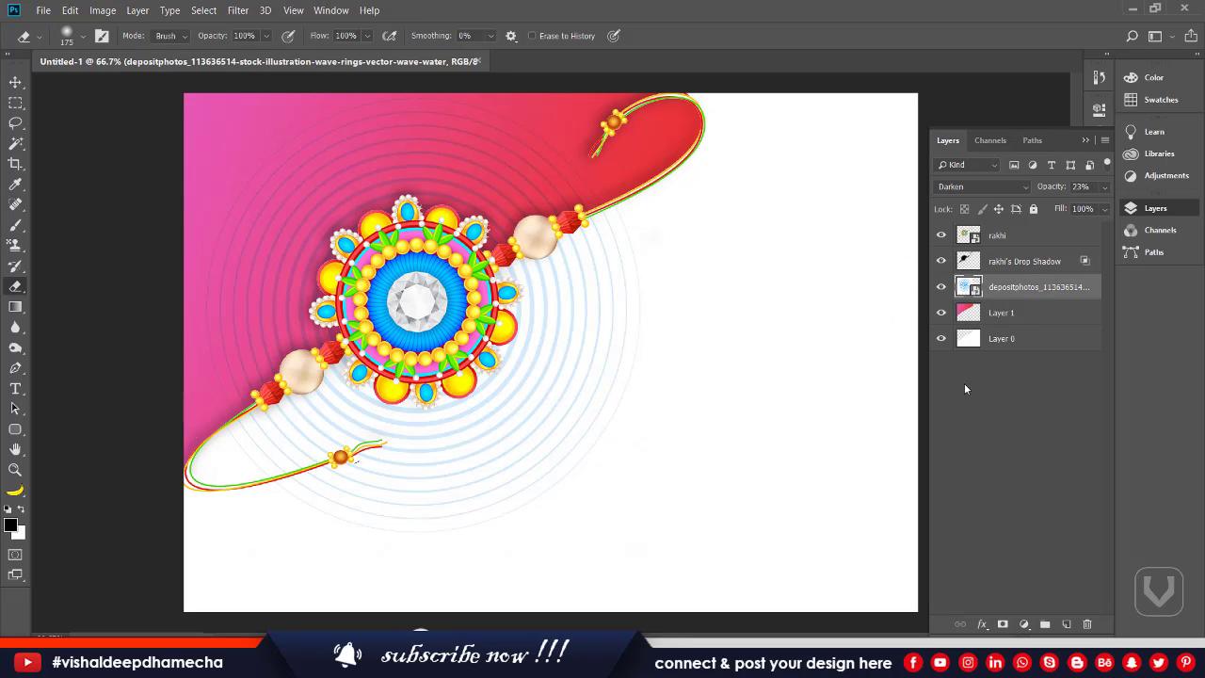
pyautogui.click(1003, 624)
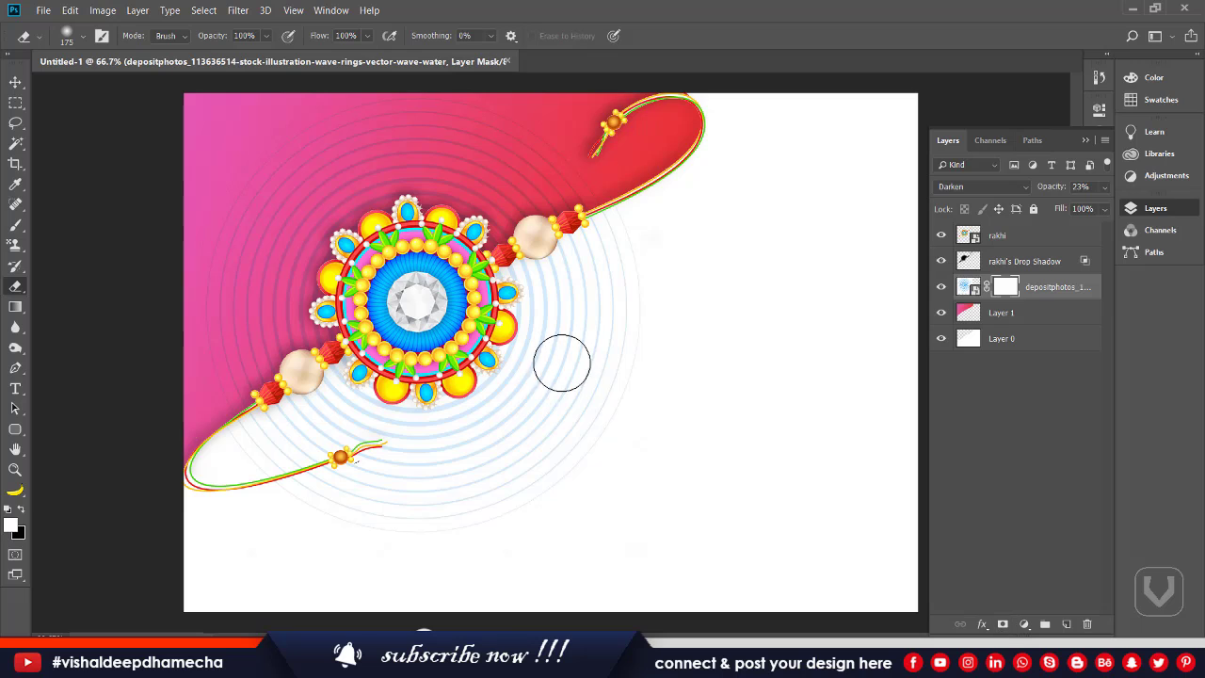
pyautogui.moveTo(633, 338)
pyautogui.mouseDown()
pyautogui.moveTo(695, 272)
pyautogui.moveTo(527, 406)
pyautogui.moveTo(646, 256)
pyautogui.moveTo(600, 288)
pyautogui.moveTo(571, 335)
pyautogui.moveTo(627, 391)
pyautogui.moveTo(635, 337)
pyautogui.mouseUp()
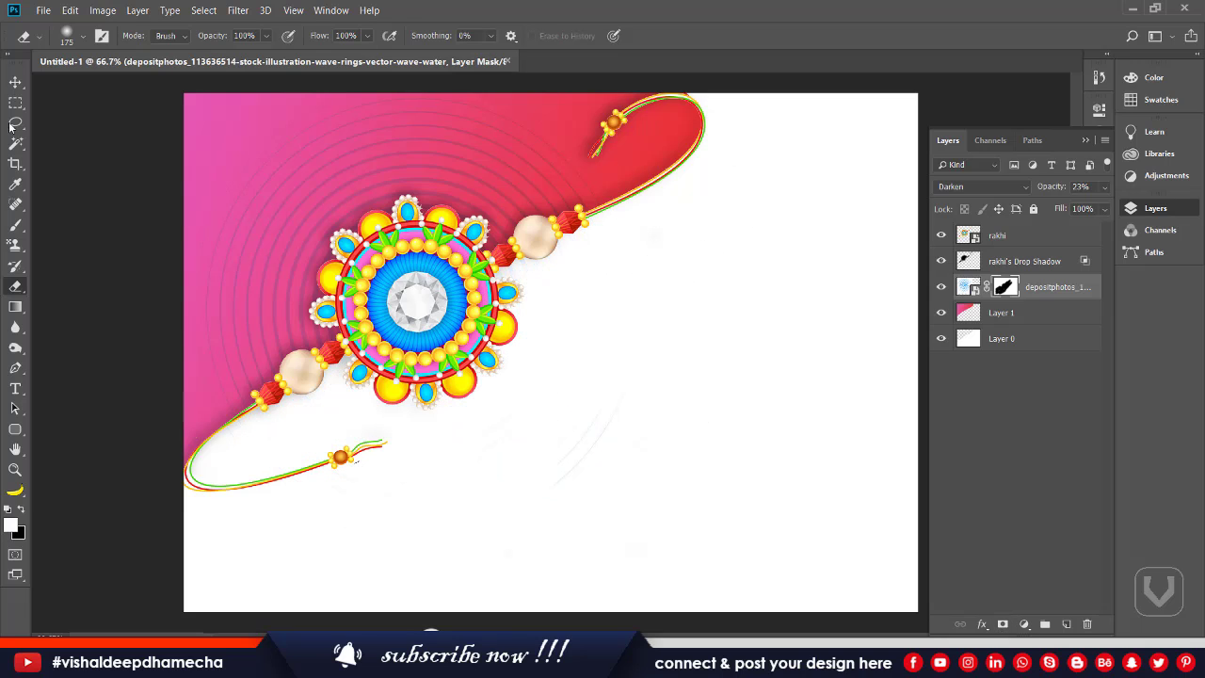
# Place the flower image just below the rakhi's upper-right thread loop.
pyautogui.click(11, 86)
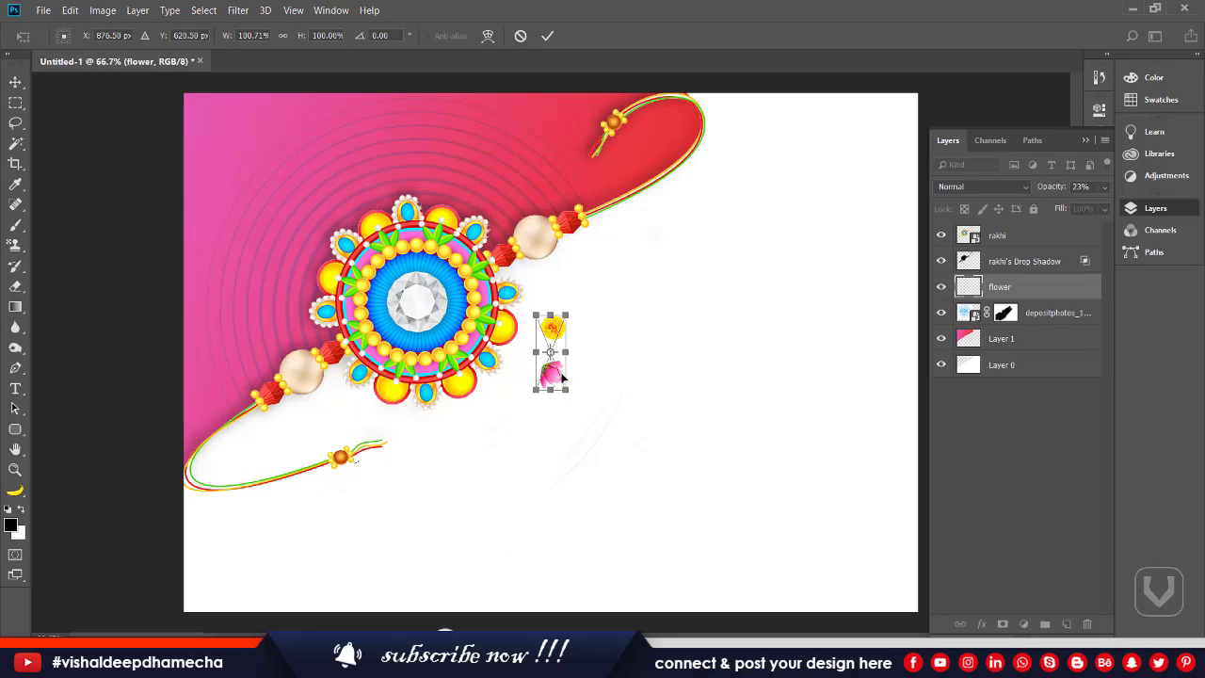
pyautogui.moveTo(556, 377); pyautogui.dragTo(707, 221)
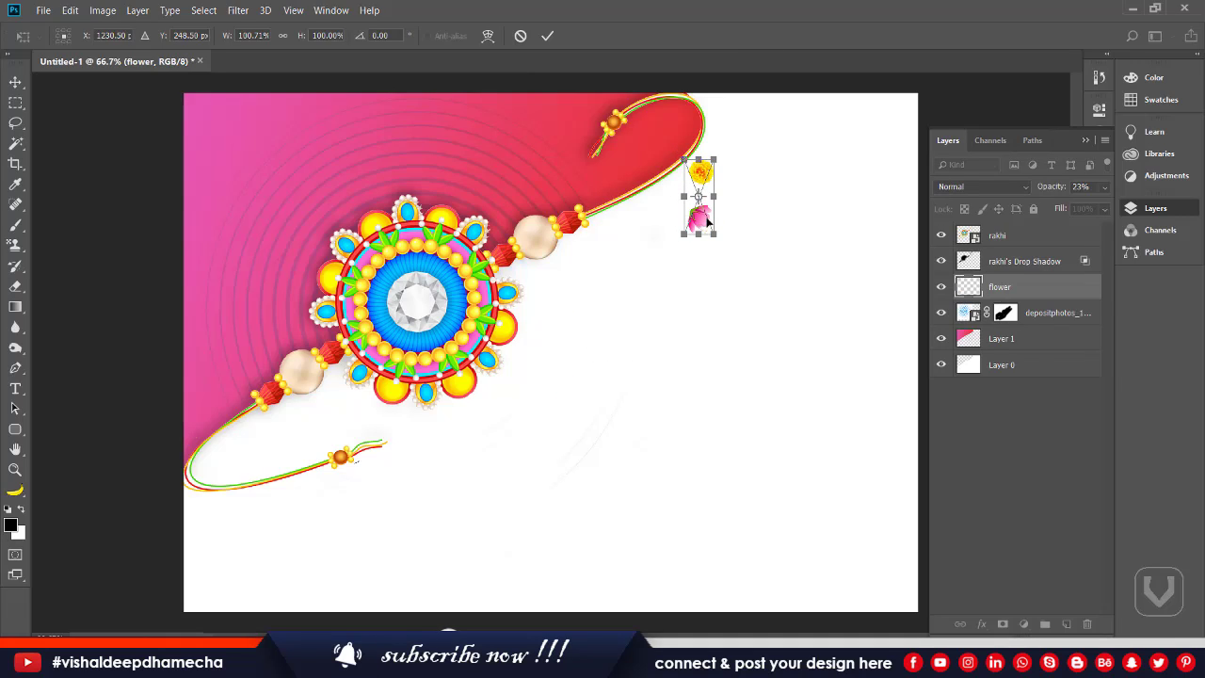
pyautogui.press('Return')
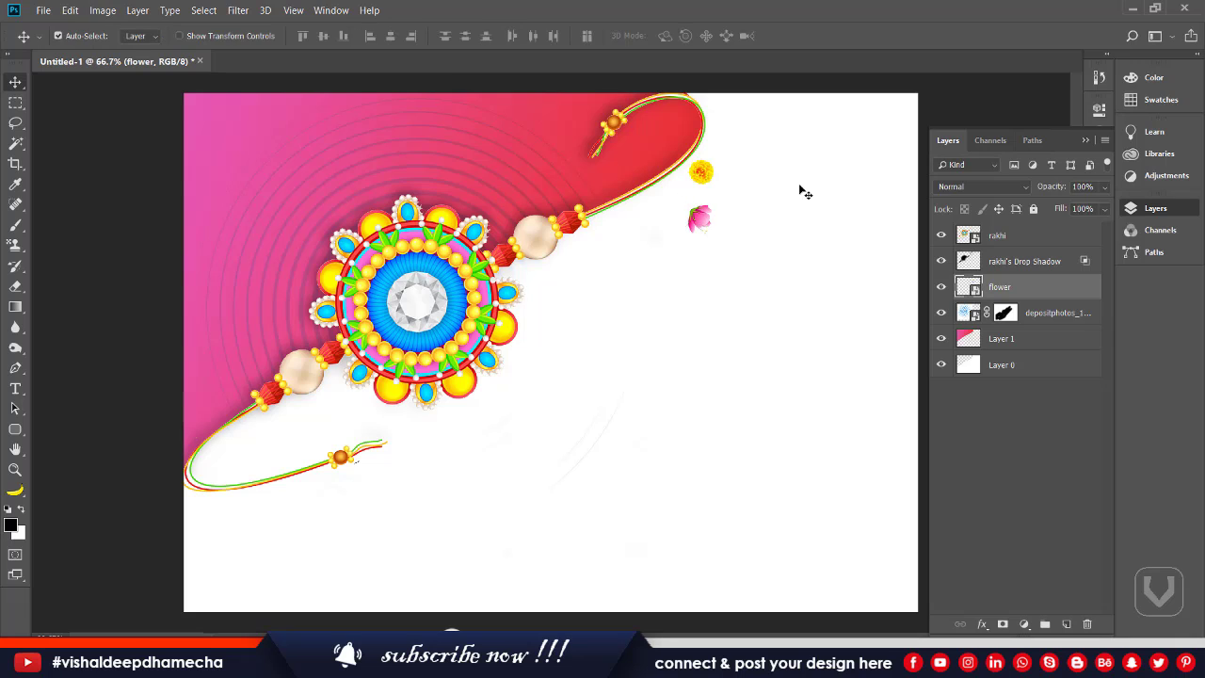
# Lasso the yellow flower, cut it onto its own layer, and toggle that layer's visibility to check the separation.
pyautogui.press('l')
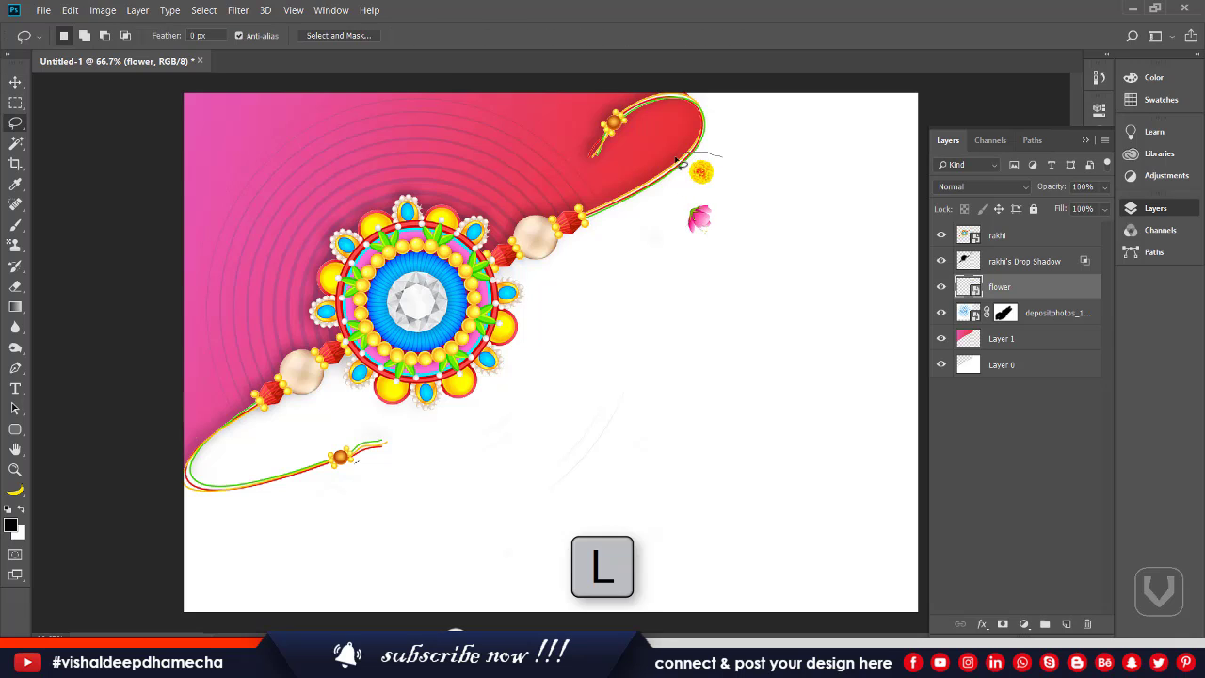
pyautogui.moveTo(692, 195); pyautogui.dragTo(733, 186)
pyautogui.hotkey('ctrl', 'shift', 'j')
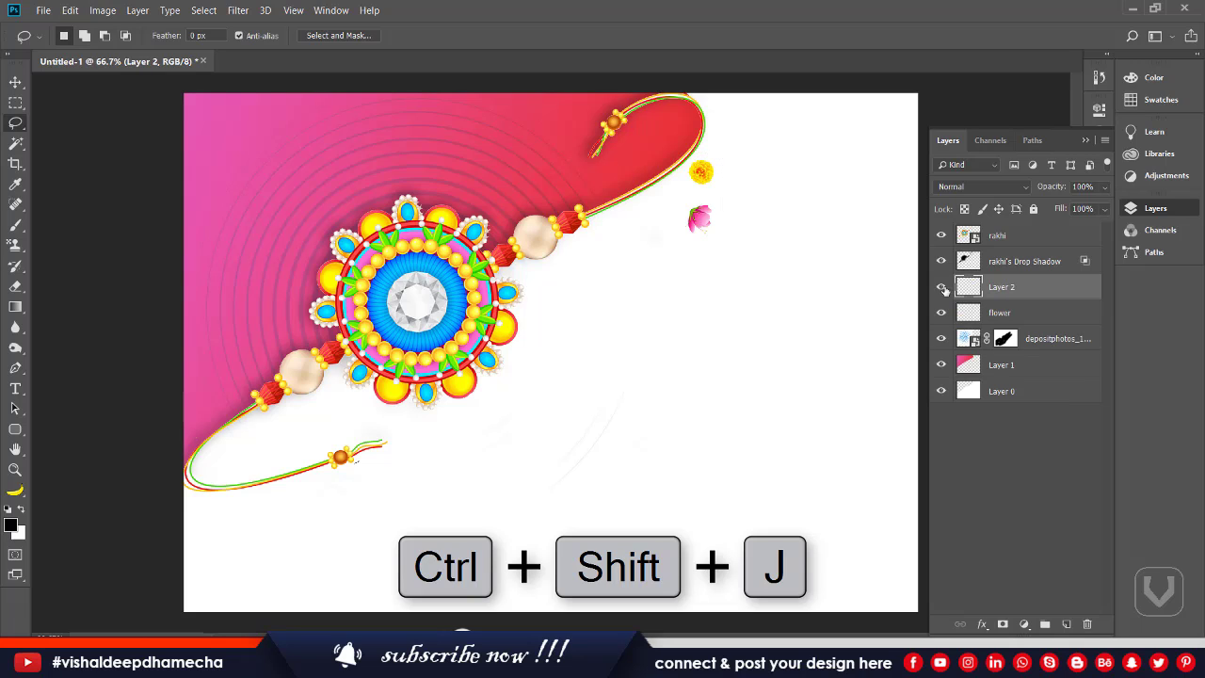
pyautogui.click(944, 288)
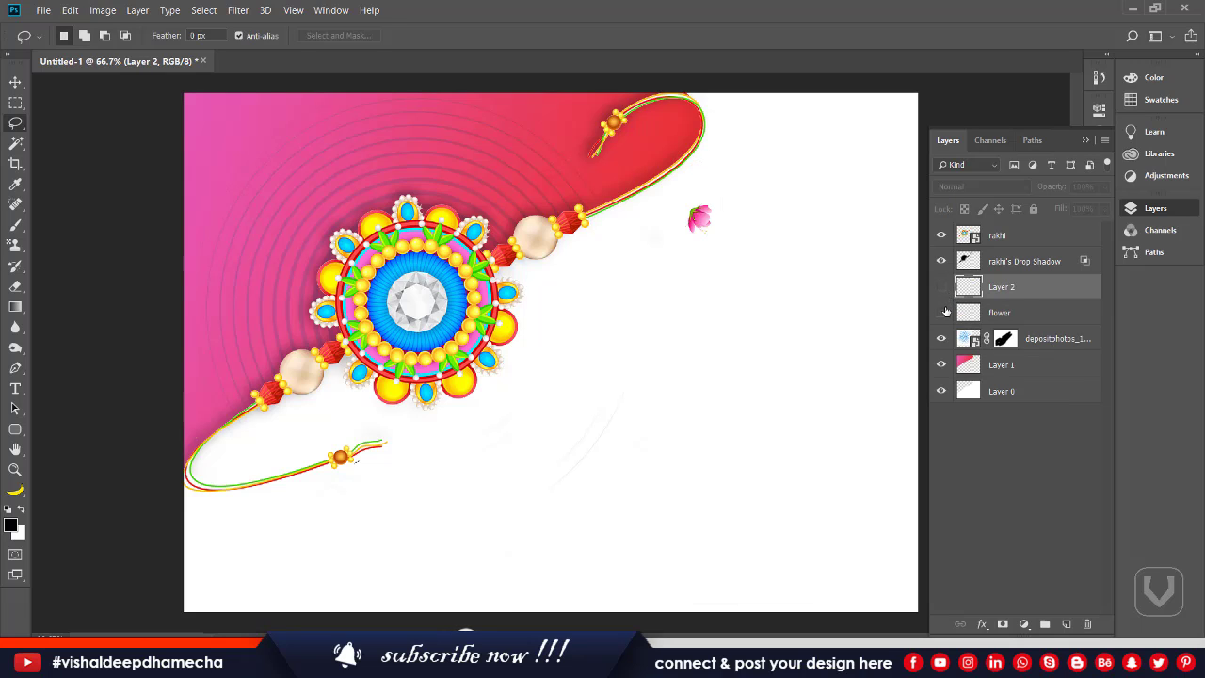
pyautogui.click(941, 286)
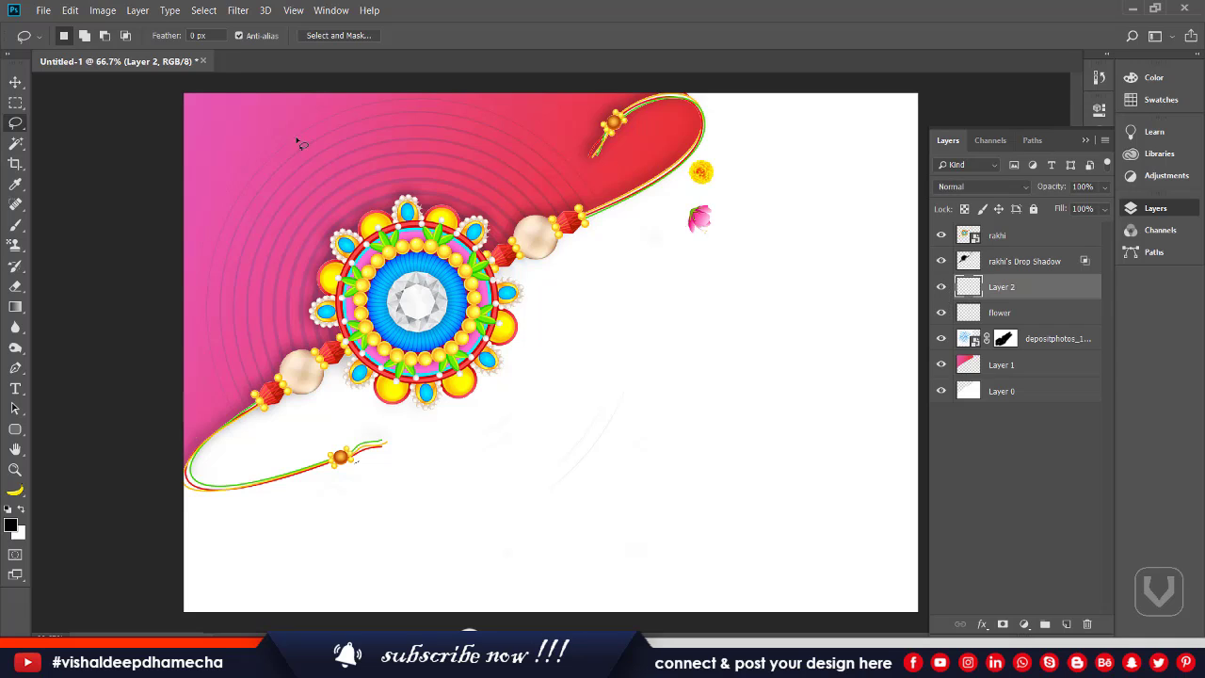
# Move the yellow flower inside the upper-right thread loop and scale it to about 134%.
pyautogui.click(22, 83)
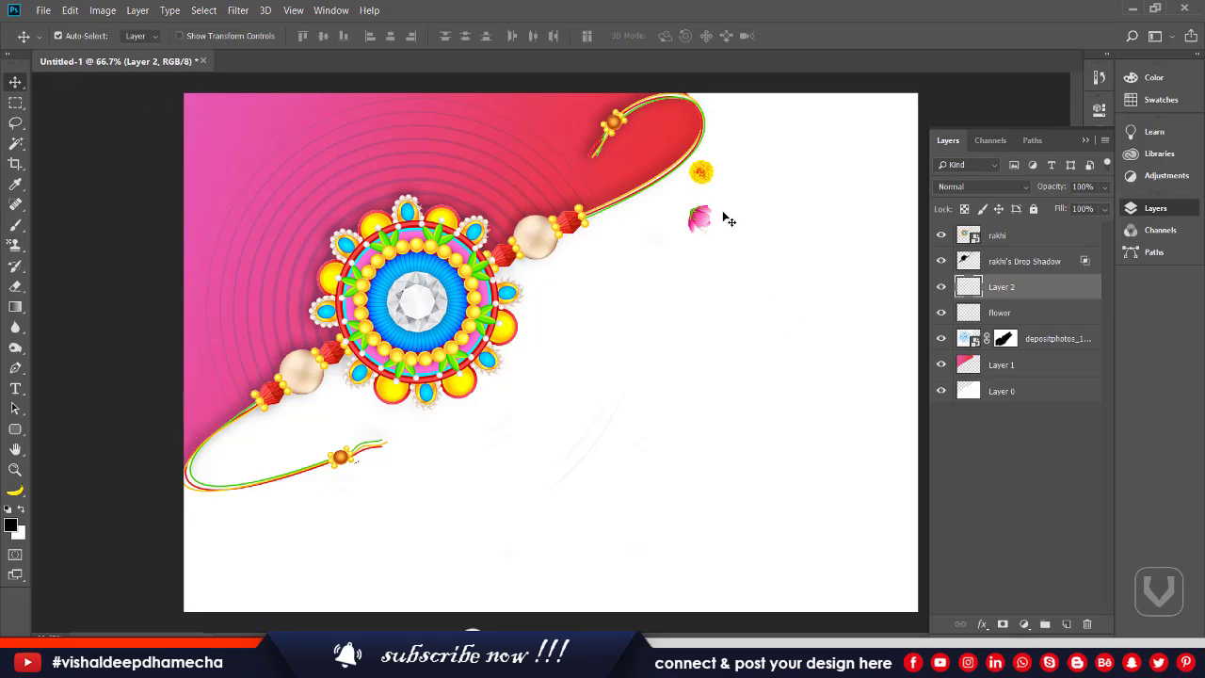
pyautogui.moveTo(708, 185); pyautogui.dragTo(678, 131)
pyautogui.hotkey('ctrl', 't')
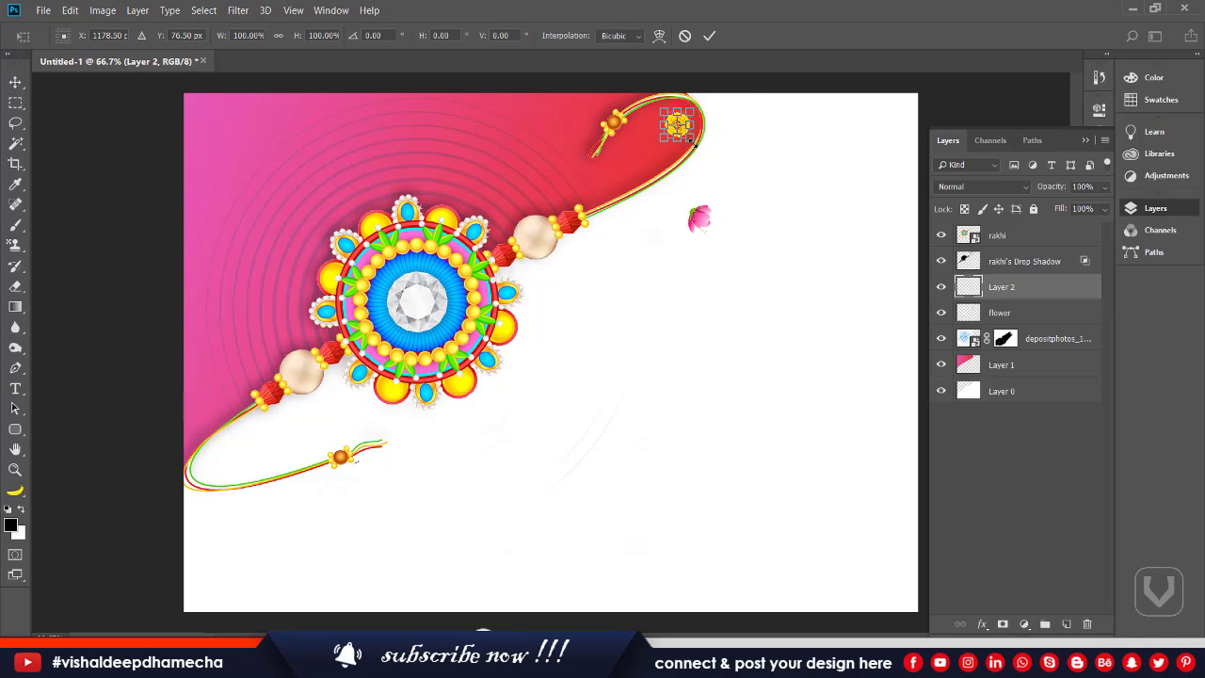
pyautogui.moveTo(693, 140); pyautogui.dragTo(692, 146)
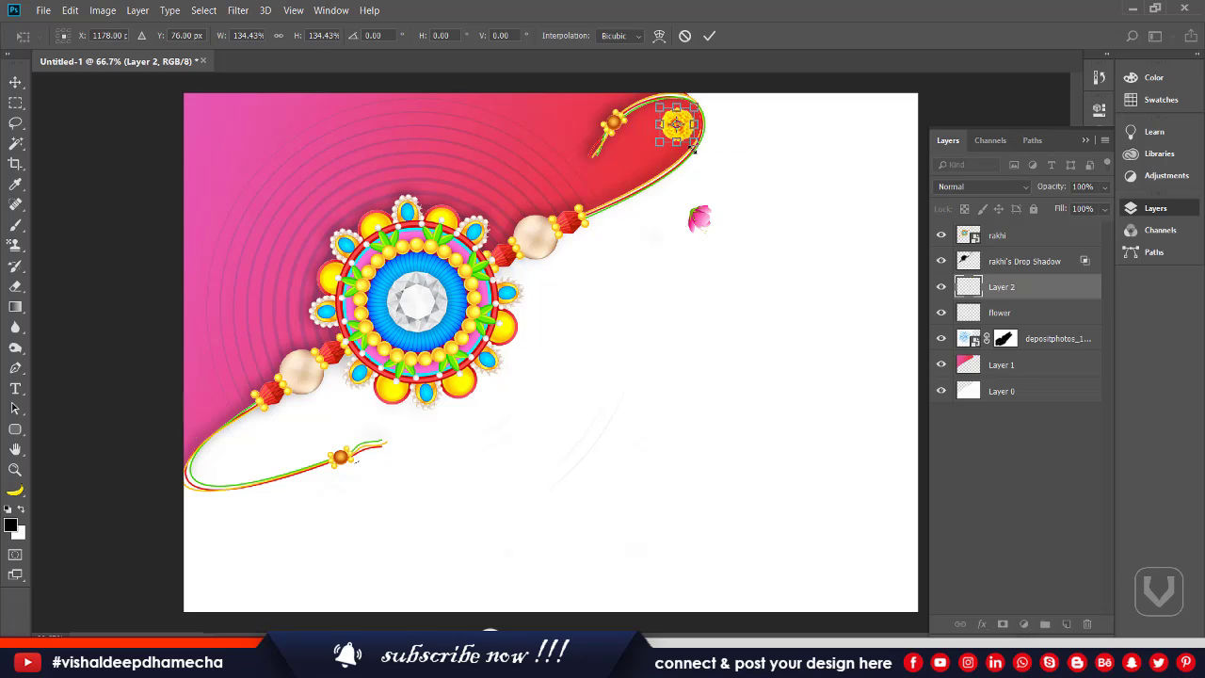
pyautogui.press('Return')
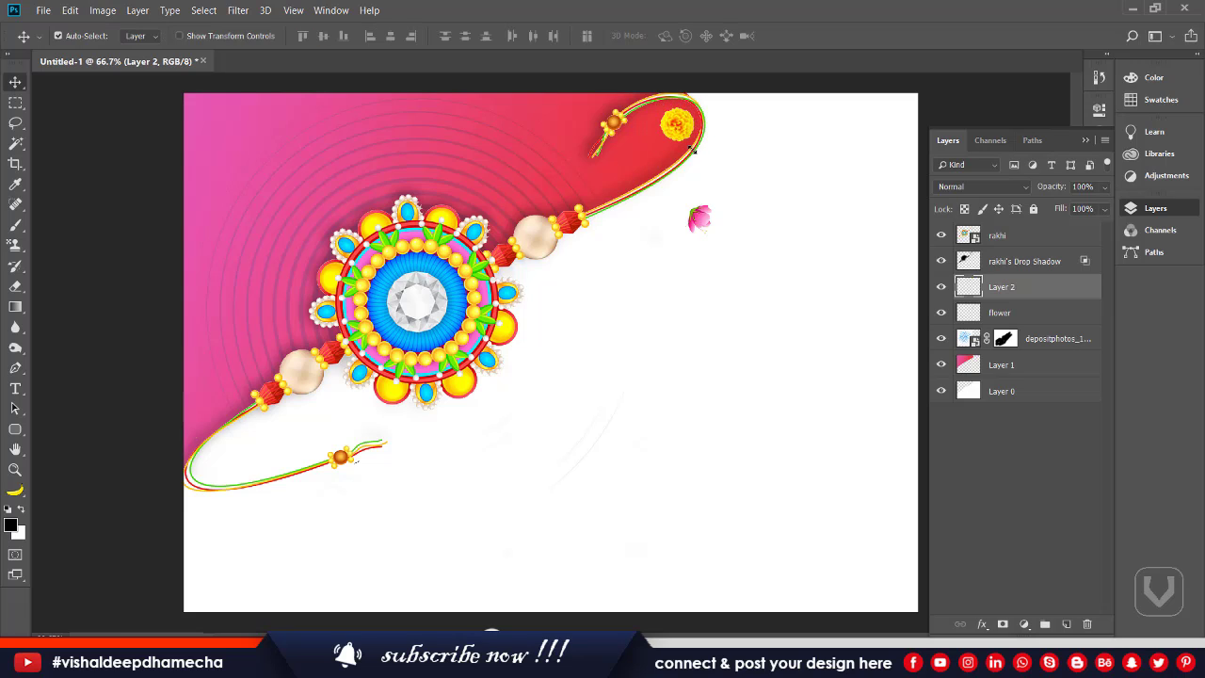
# Move and transform the pink flower so it sits just outside the thread loop, below the yellow flower.
pyautogui.click(697, 224)
pyautogui.moveTo(698, 217); pyautogui.dragTo(802, 194)
pyautogui.hotkey('ctrl', 't')
pyautogui.press('Return')
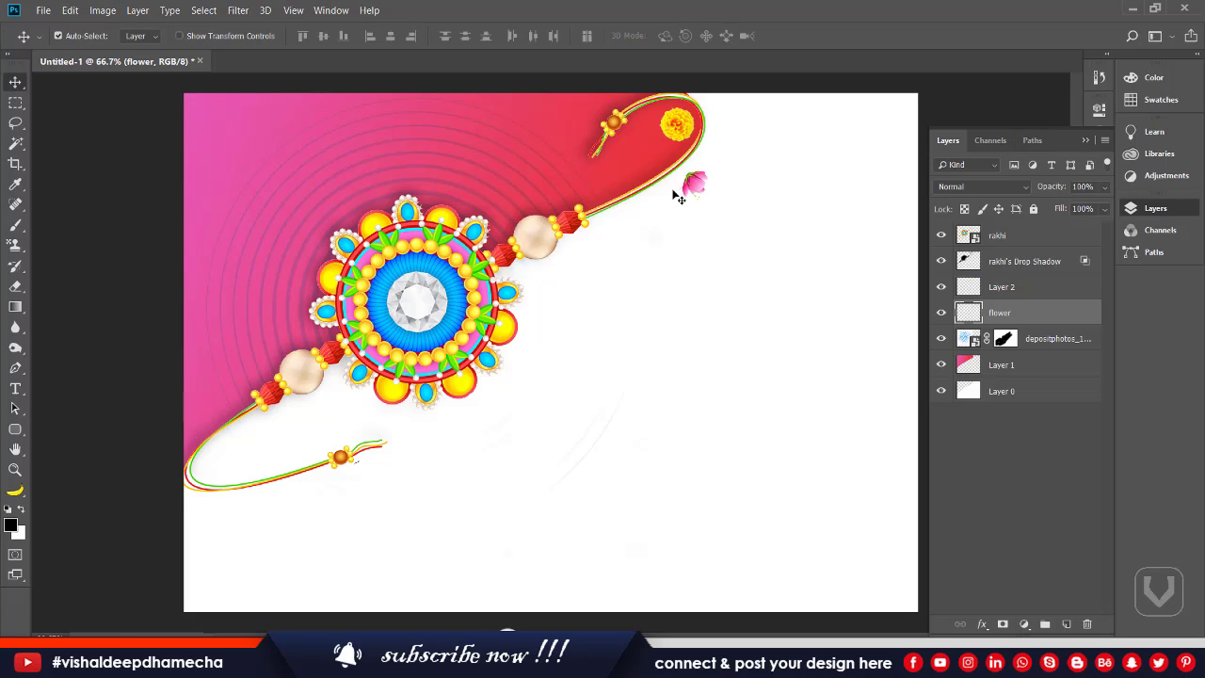
# Duplicate the pink flower into the rakhi's lower-left thread loop and transform the copy to fit inside it.
pyautogui.moveTo(690, 185); pyautogui.dragTo(223, 405)
pyautogui.hotkey('ctrl', 't')
pyautogui.press('Return')
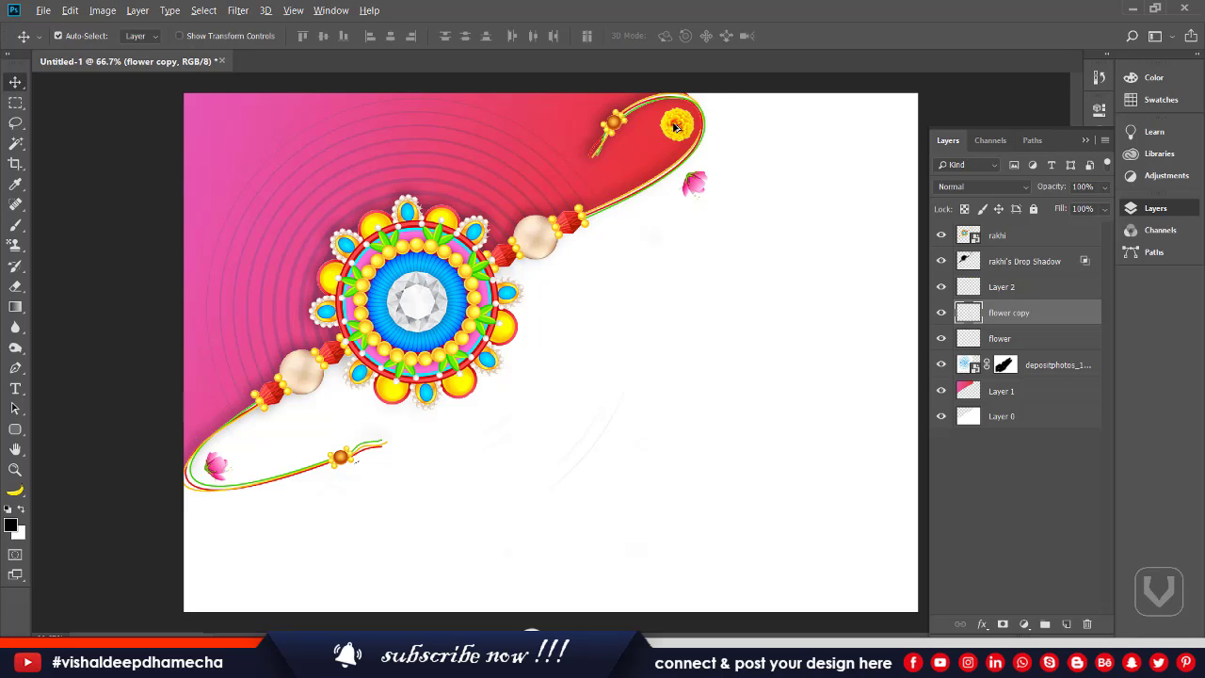
# Duplicate the yellow flower just below the lower-left thread loop and scale the copy to about 66%.
pyautogui.moveTo(674, 126); pyautogui.dragTo(214, 516)
pyautogui.hotkey('ctrl', 'j')
pyautogui.hotkey('ctrl', 't')
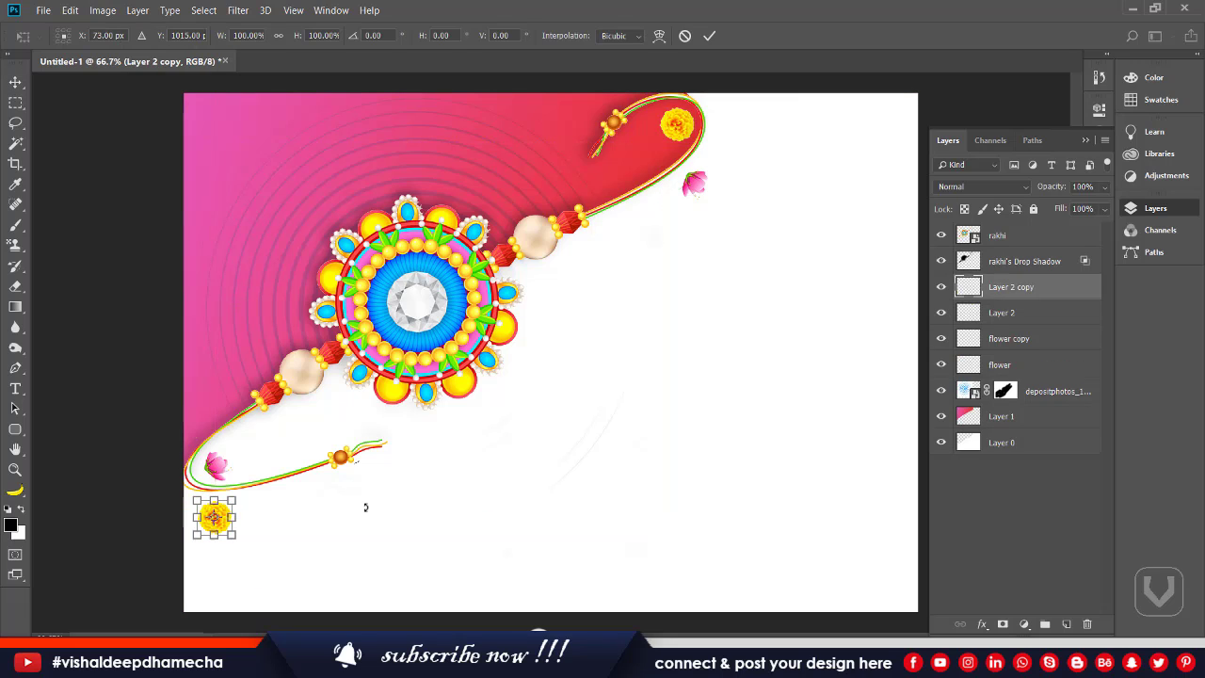
pyautogui.moveTo(235, 534); pyautogui.dragTo(222, 528)
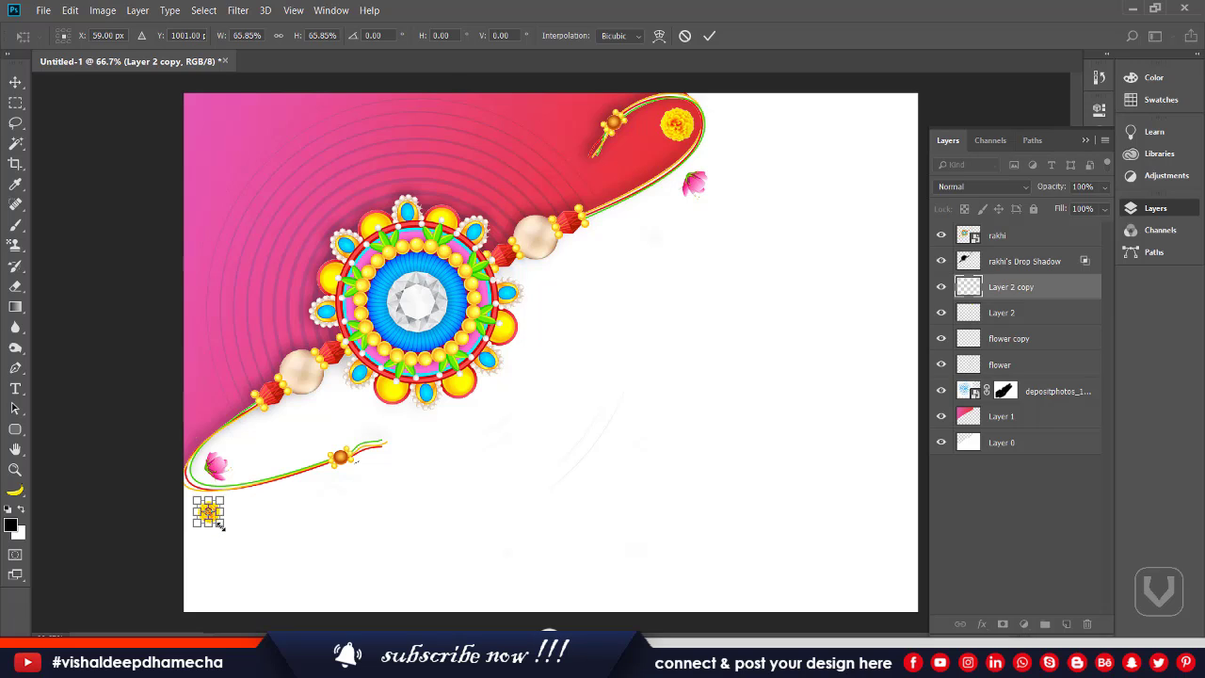
pyautogui.press('Return')
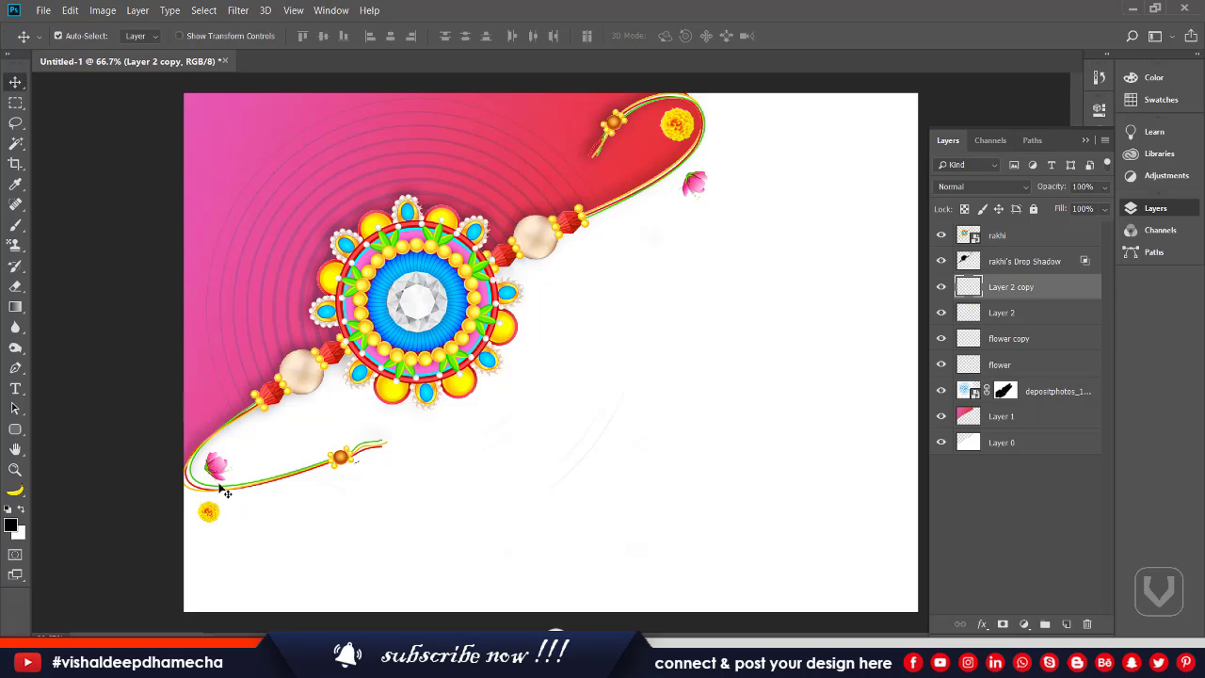
# Duplicate the pink flower onto the pink background to the left of the rakhi and enlarge the copy.
pyautogui.moveTo(226, 475); pyautogui.dragTo(225, 277)
pyautogui.hotkey('ctrl', 't')
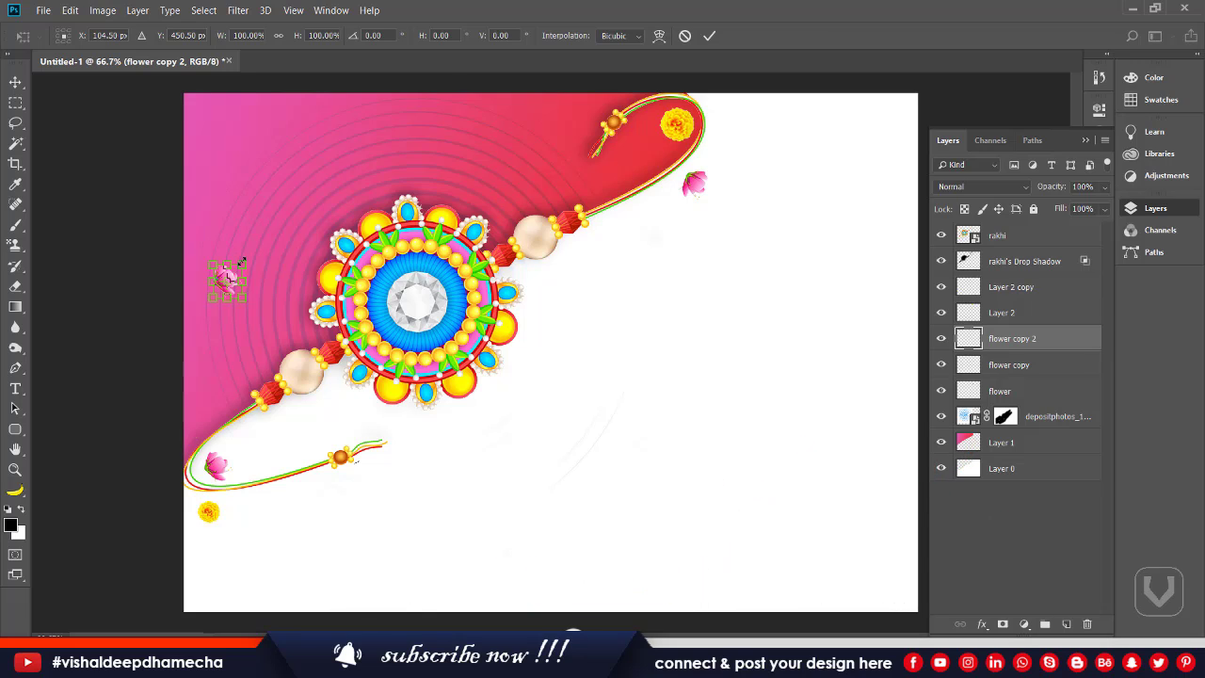
pyautogui.moveTo(241, 263); pyautogui.dragTo(258, 246)
pyautogui.press('Return')
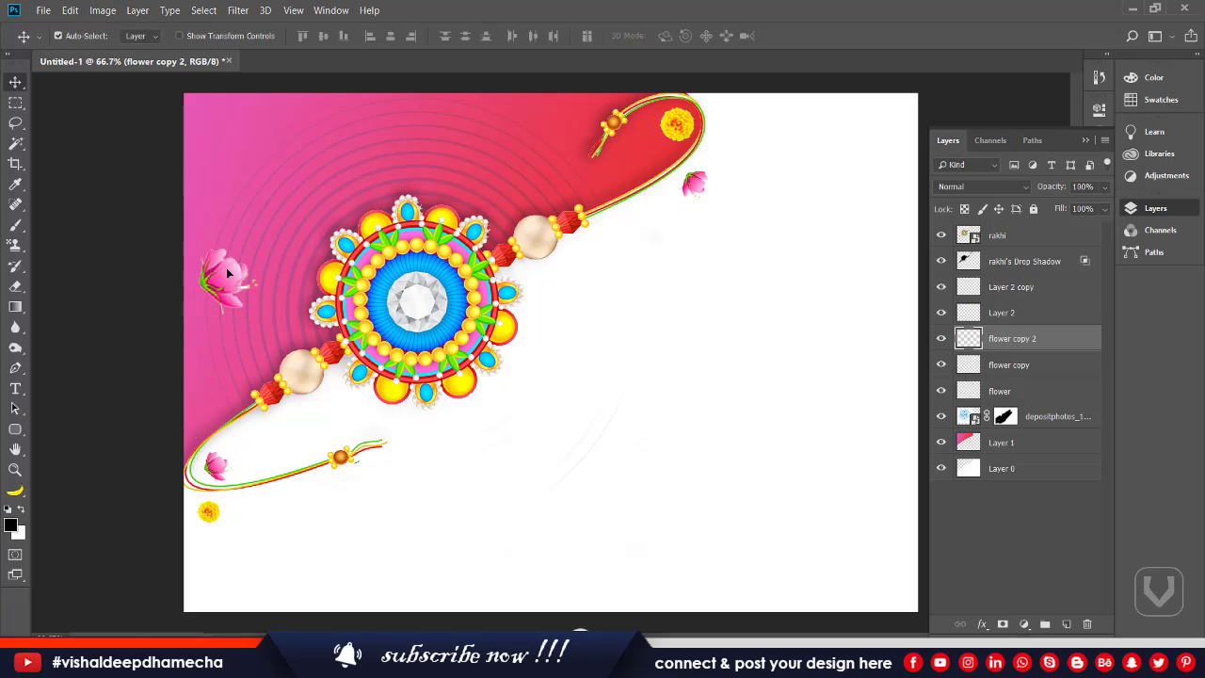
# Apply a Gaussian Blur with a radius of about 3.6 pixels to the enlarged pink flower.
pyautogui.click(238, 10)
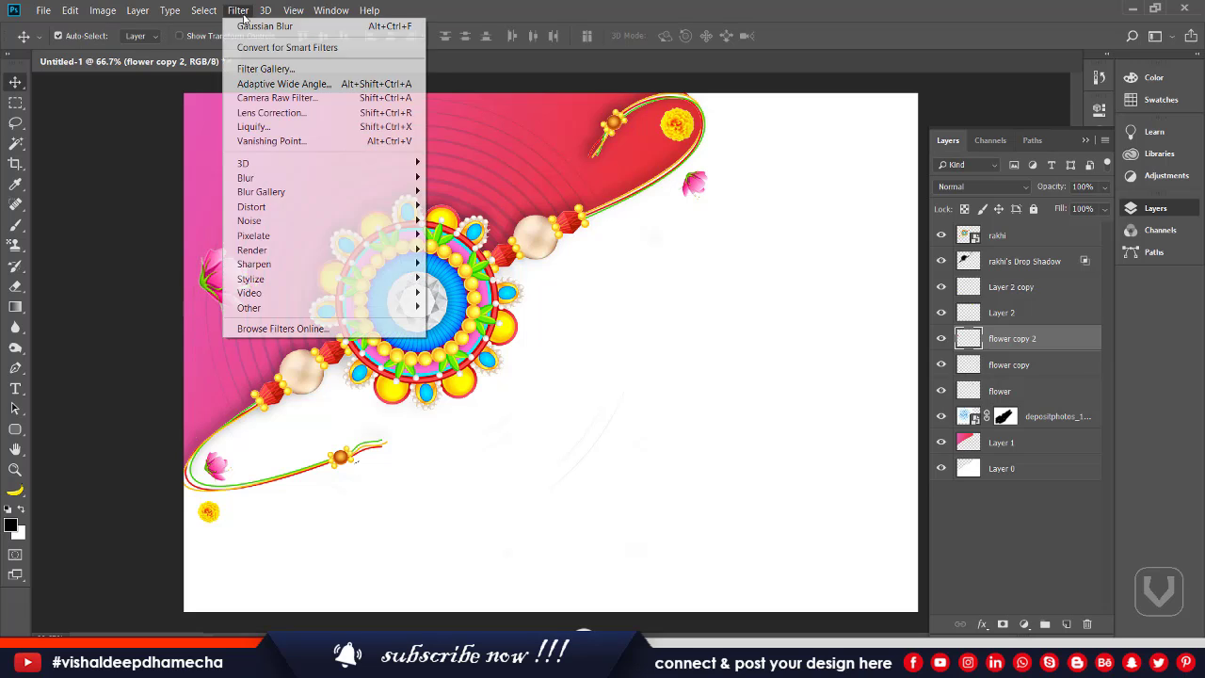
pyautogui.moveTo(395, 177)
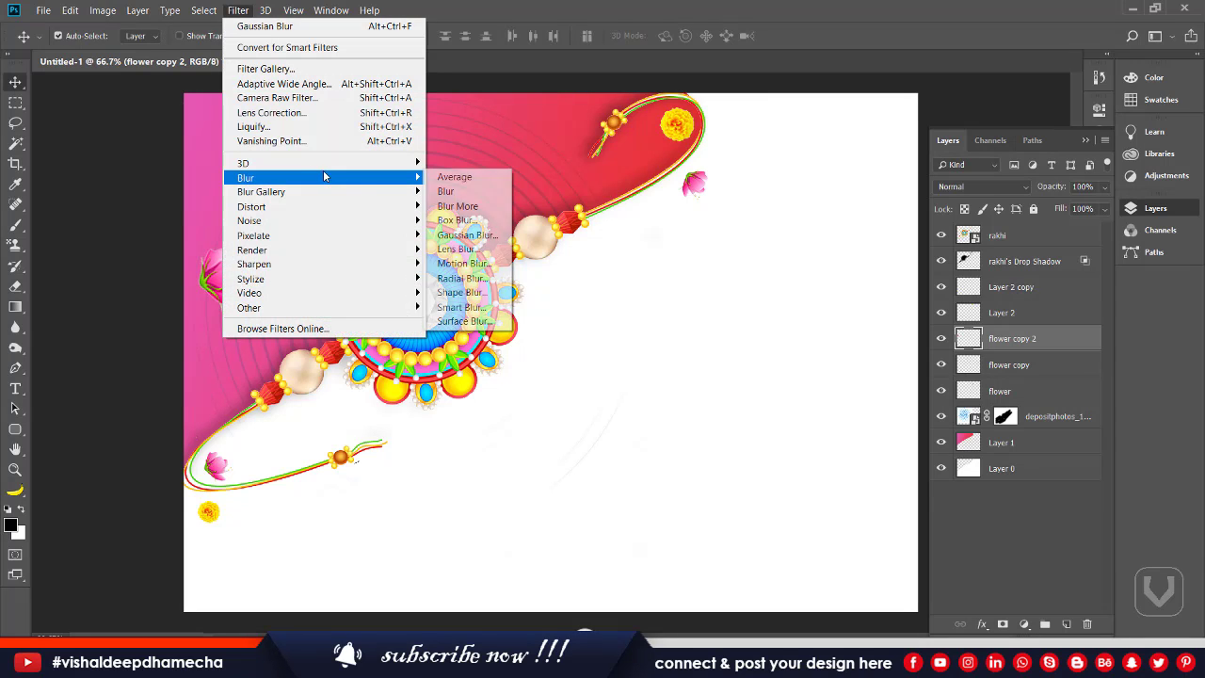
pyautogui.click(465, 234)
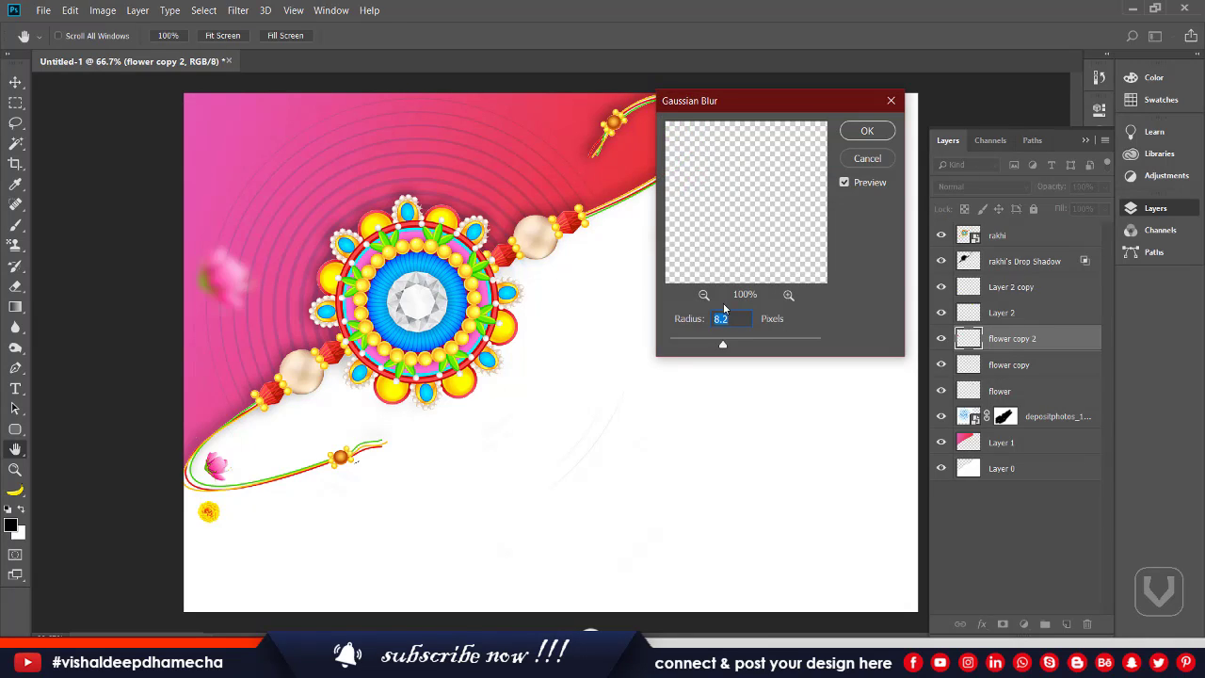
pyautogui.moveTo(699, 347); pyautogui.dragTo(693, 347)
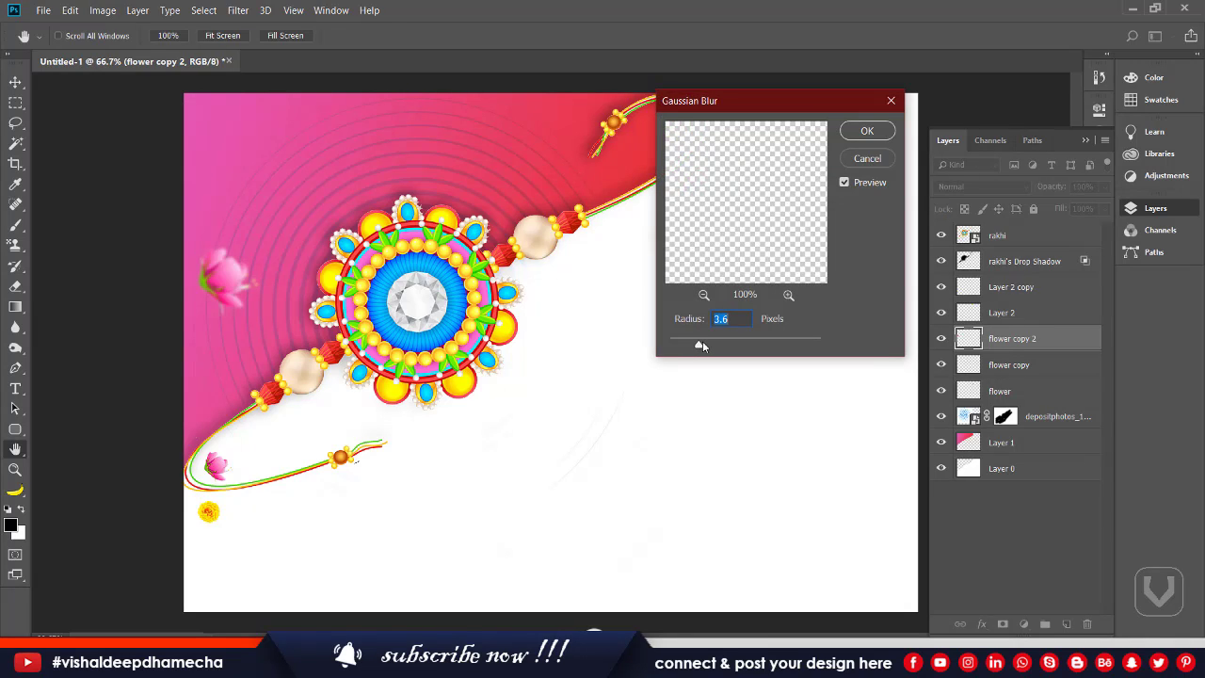
pyautogui.click(867, 131)
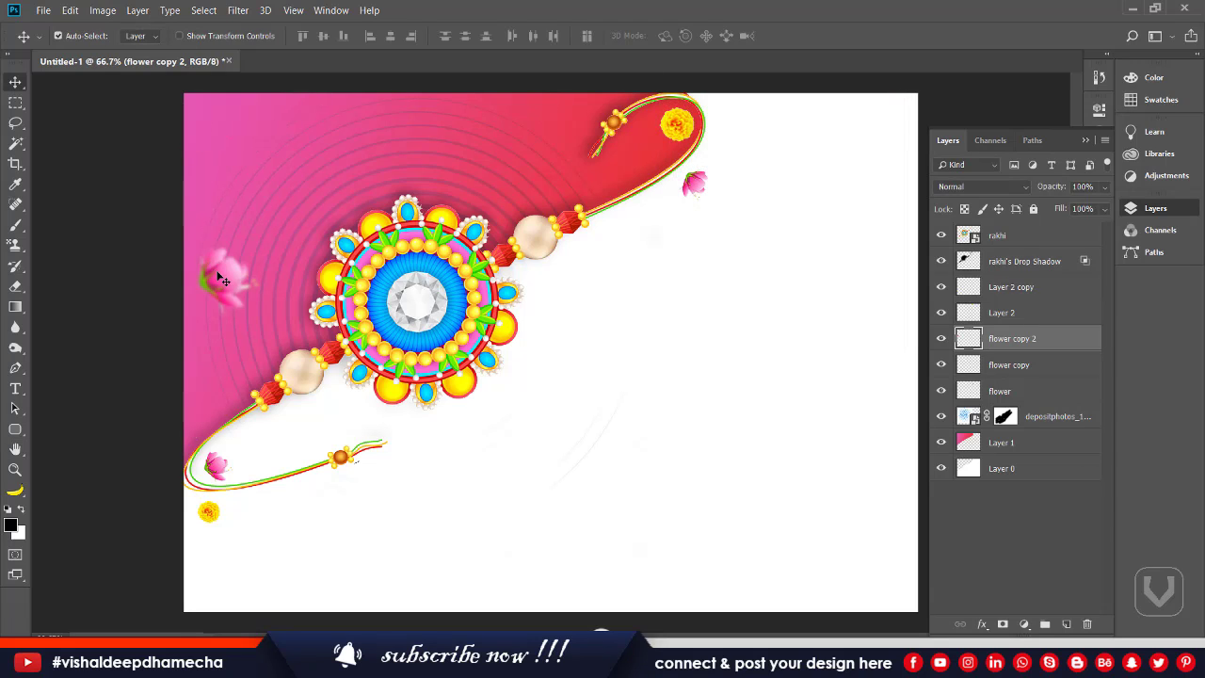
# Duplicate the blurred pink flower above the rakhi, rotate the copy about -42° and scale it to about 61%.
pyautogui.moveTo(218, 273); pyautogui.dragTo(432, 128)
pyautogui.hotkey('ctrl', 't')
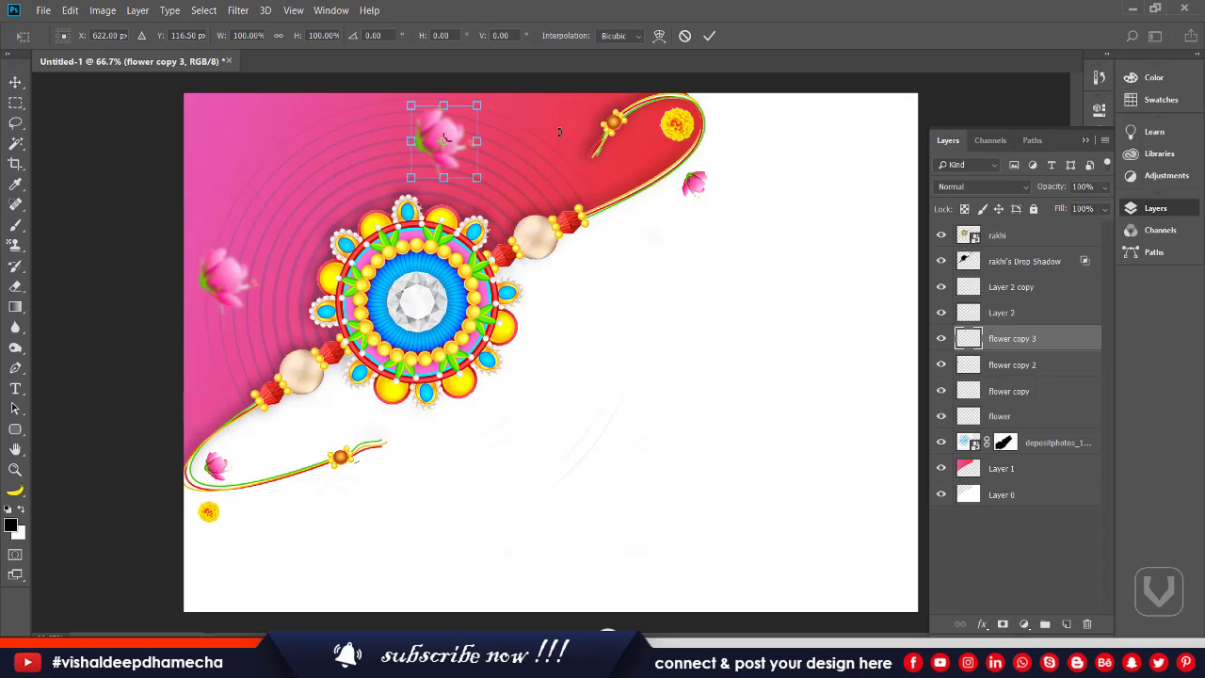
pyautogui.moveTo(560, 132); pyautogui.dragTo(532, 53)
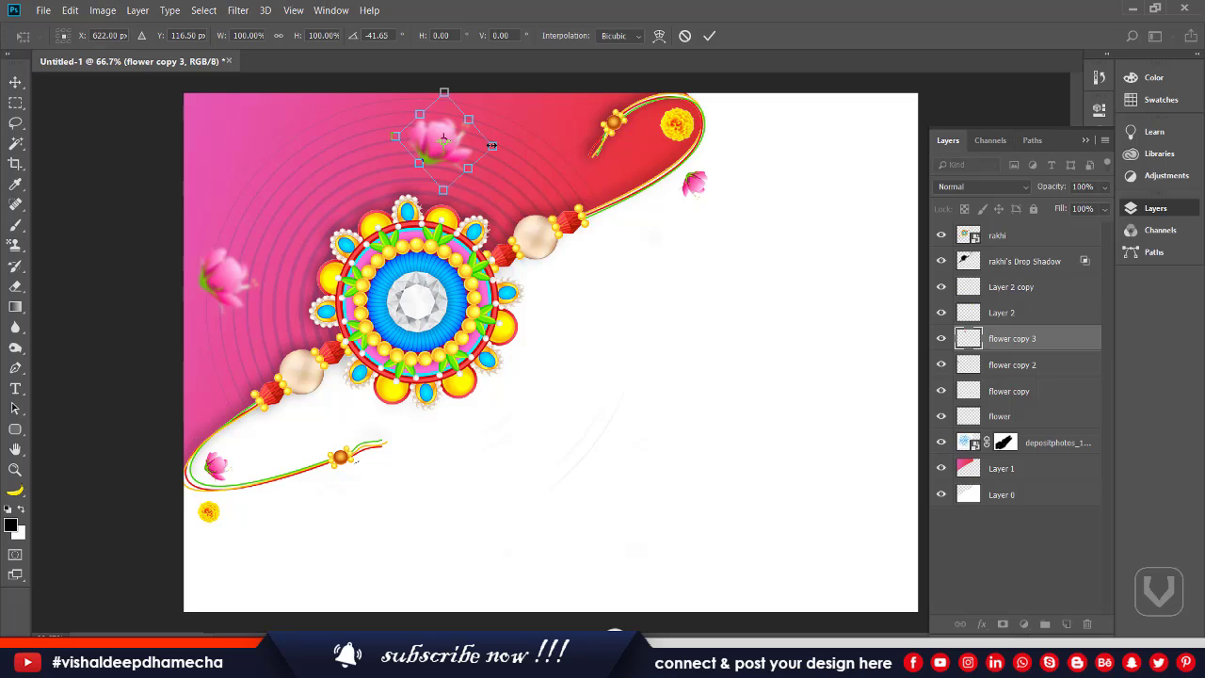
pyautogui.moveTo(491, 146); pyautogui.dragTo(473, 144)
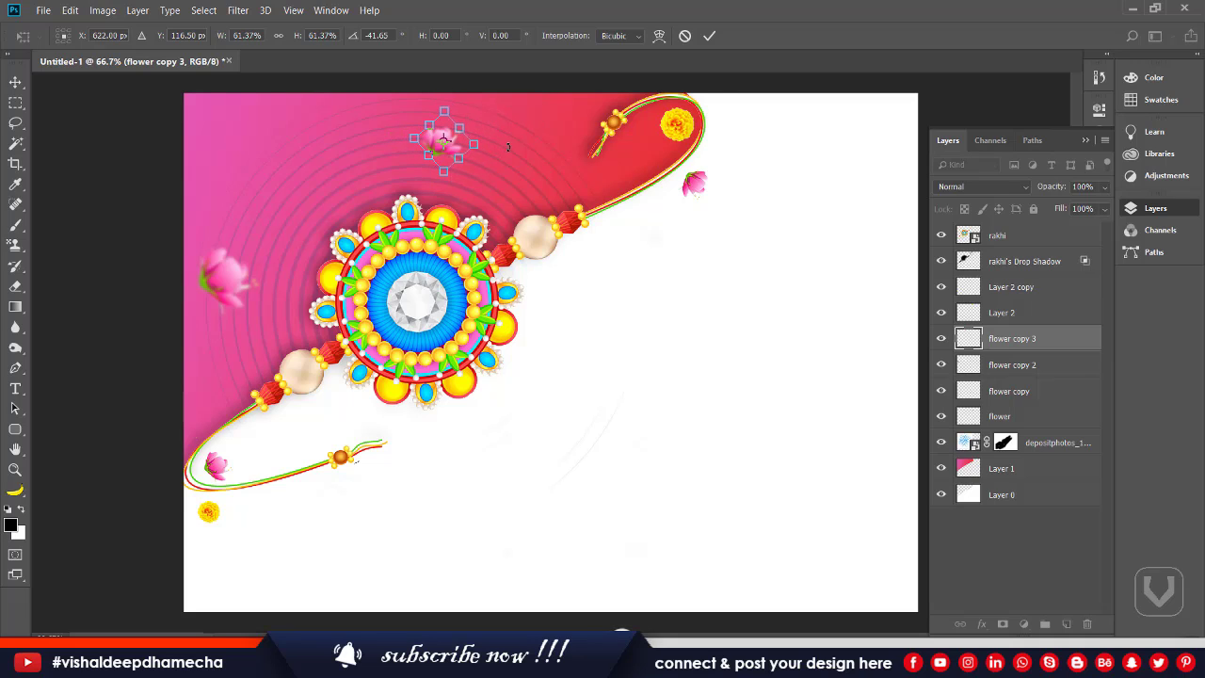
pyautogui.press('Return')
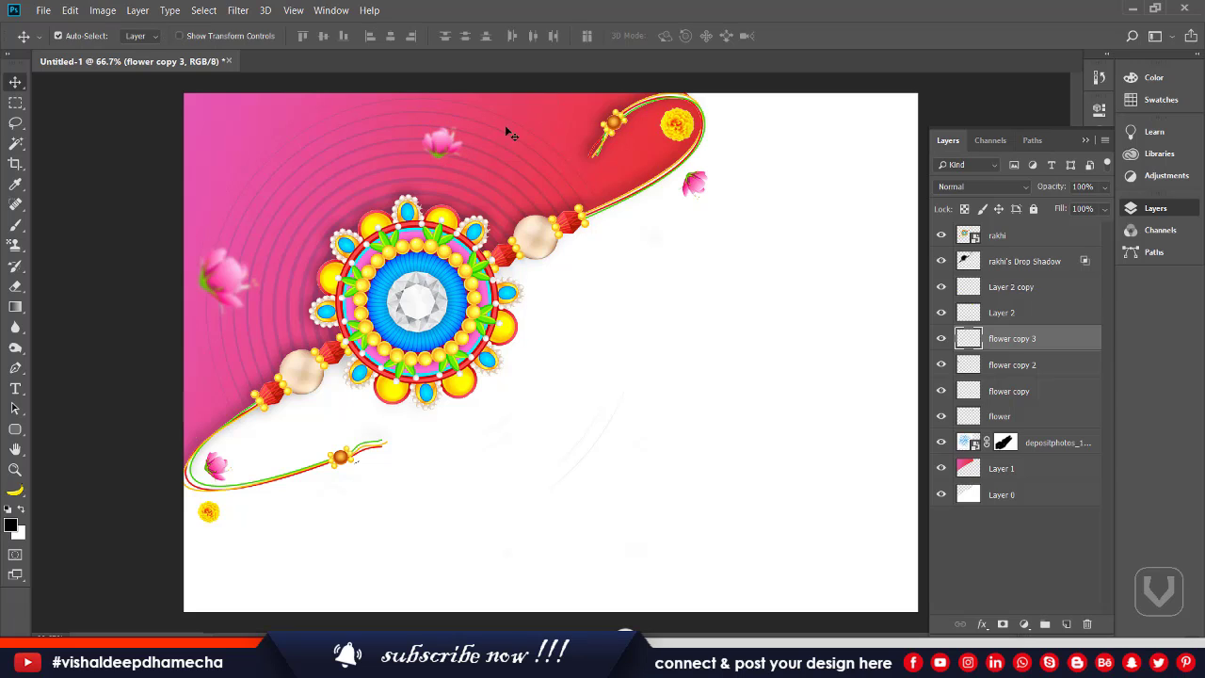
# Add a smaller, transformed copy of the blurred pink flower at the rakhi's upper left and fine-tune both small flowers' positions.
pyautogui.moveTo(439, 148); pyautogui.dragTo(311, 219)
pyautogui.hotkey('ctrl', 't')
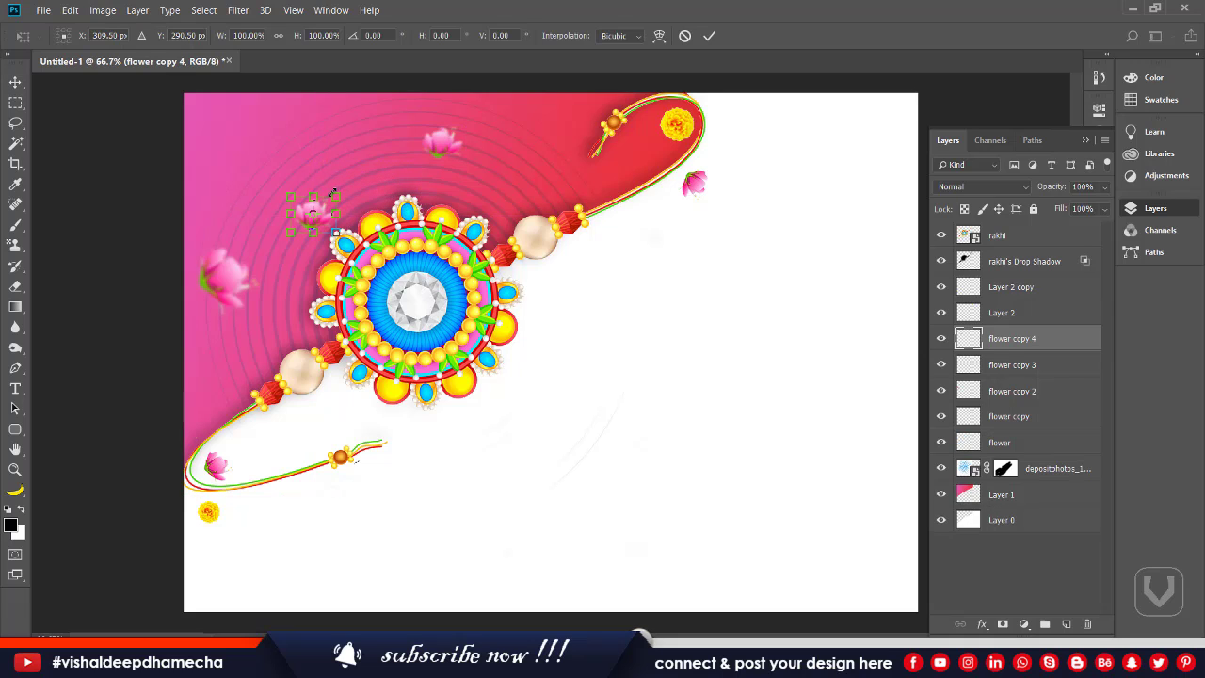
pyautogui.moveTo(334, 193); pyautogui.dragTo(127, 264)
pyautogui.press('Return')
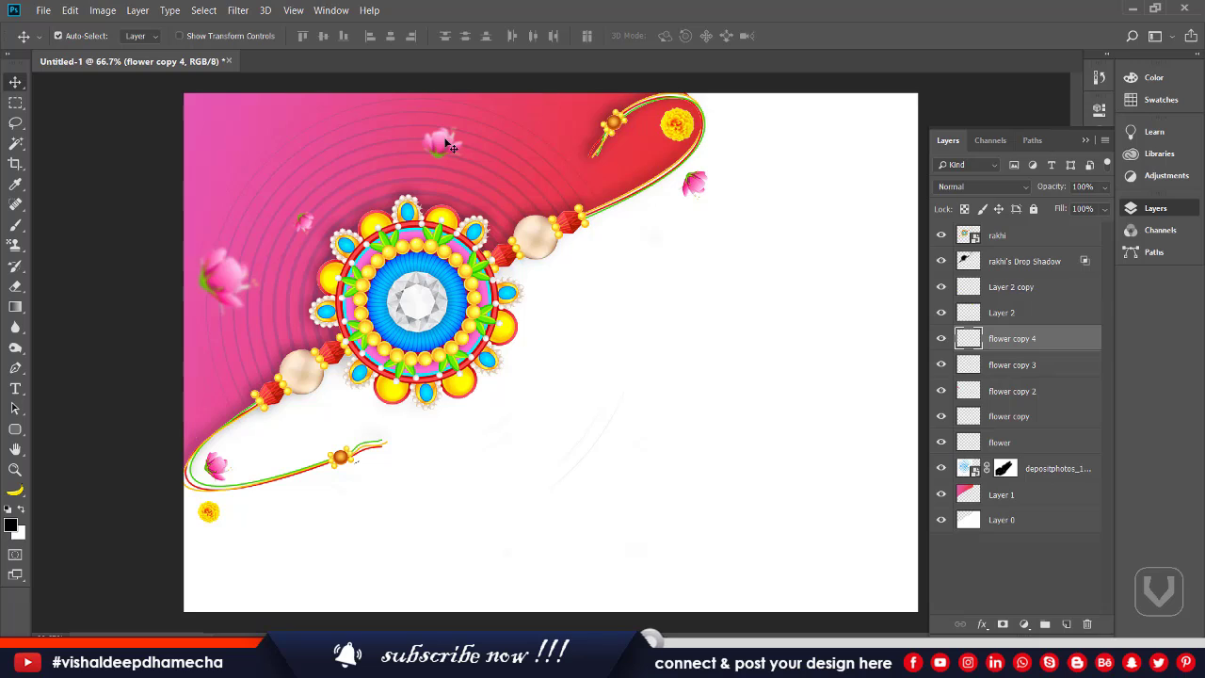
pyautogui.moveTo(451, 148); pyautogui.dragTo(457, 142)
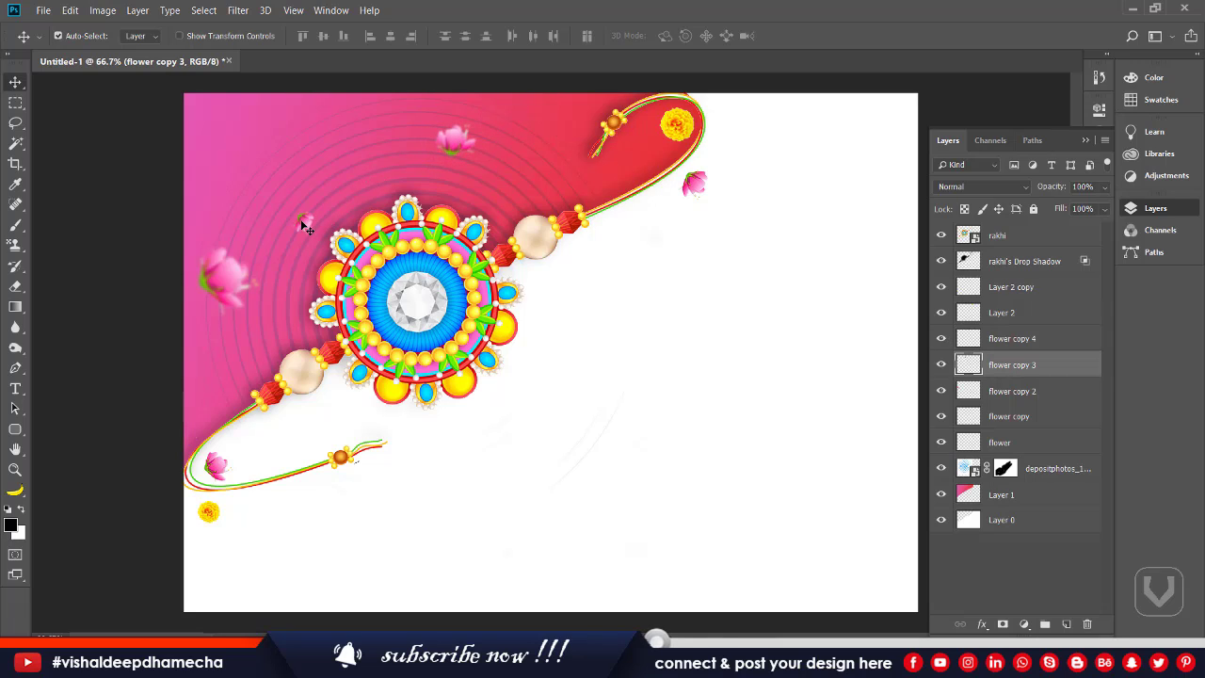
pyautogui.moveTo(304, 226); pyautogui.dragTo(317, 200)
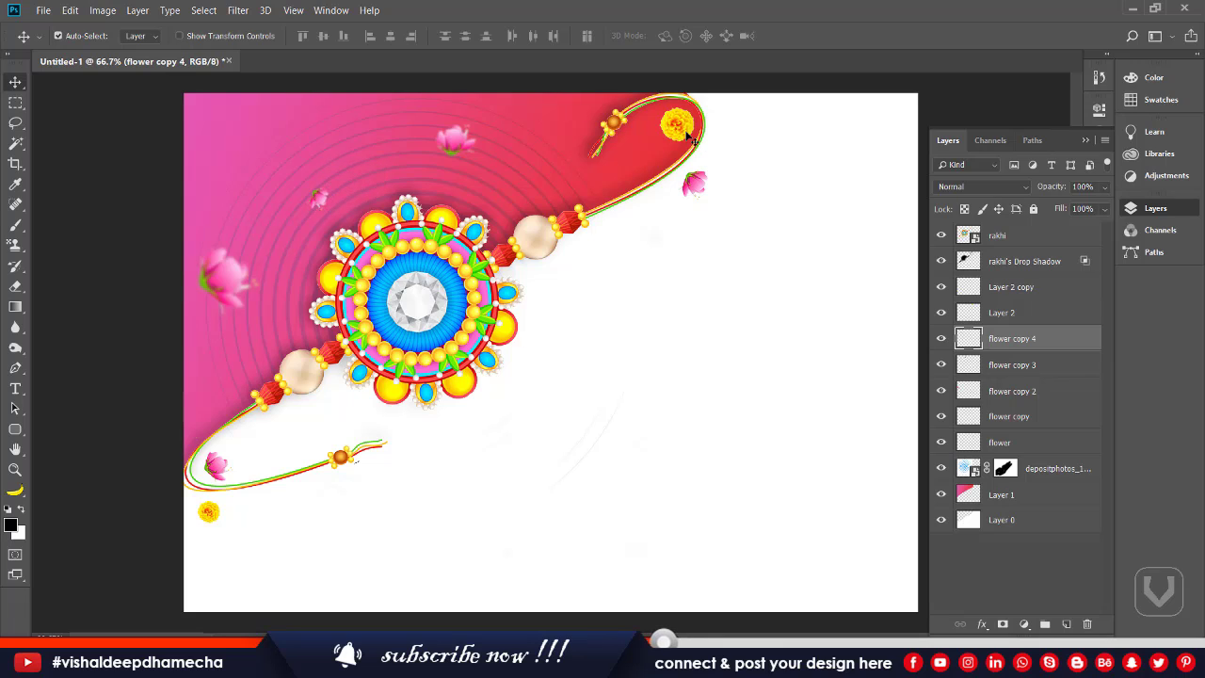
# Duplicate the yellow flower near the card's upper-left corner and scale the copy to about 173%.
pyautogui.moveTo(692, 139); pyautogui.dragTo(263, 139)
pyautogui.hotkey('ctrl', 't')
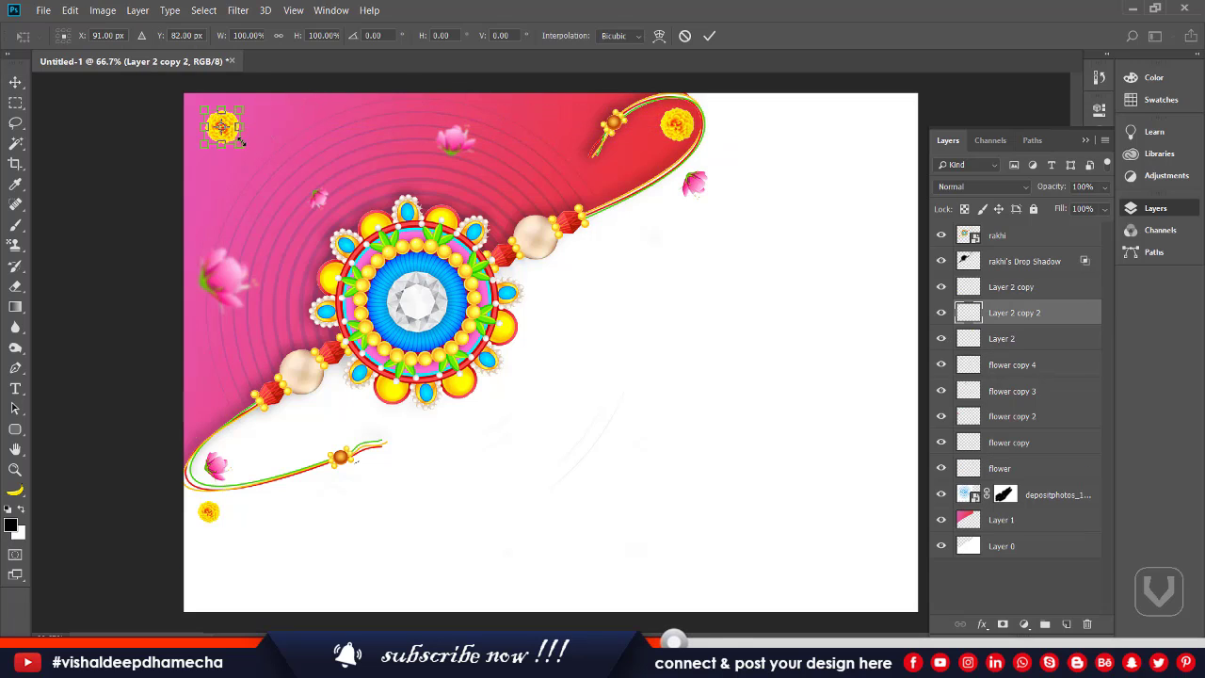
pyautogui.moveTo(241, 141); pyautogui.dragTo(254, 153)
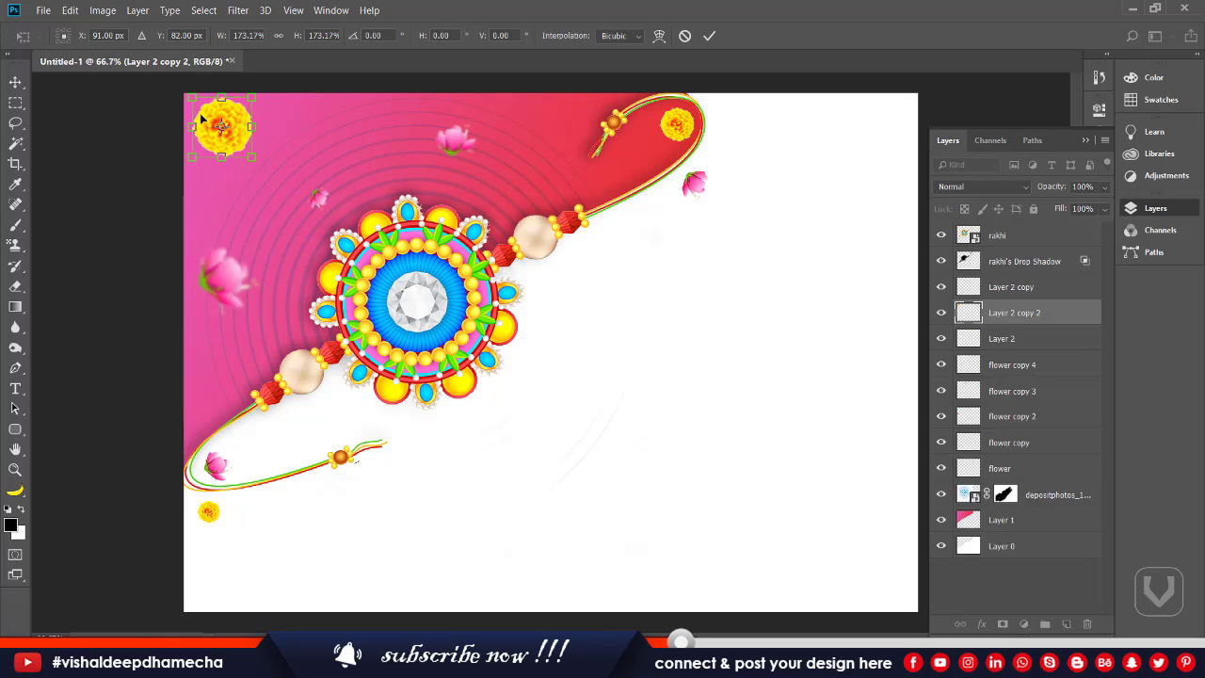
pyautogui.press('Return')
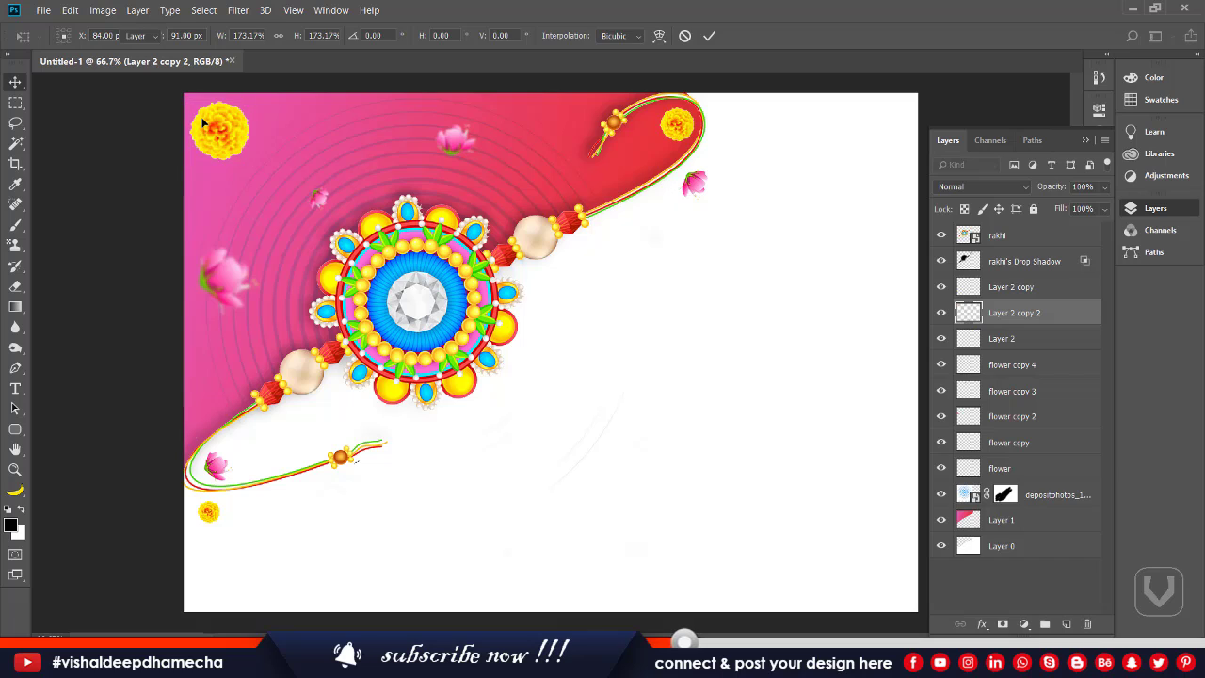
# Reapply the last Gaussian Blur to the large yellow flower, then shift it partly off the card's upper-left corner and enlarge it to about 144%.
pyautogui.click(240, 11)
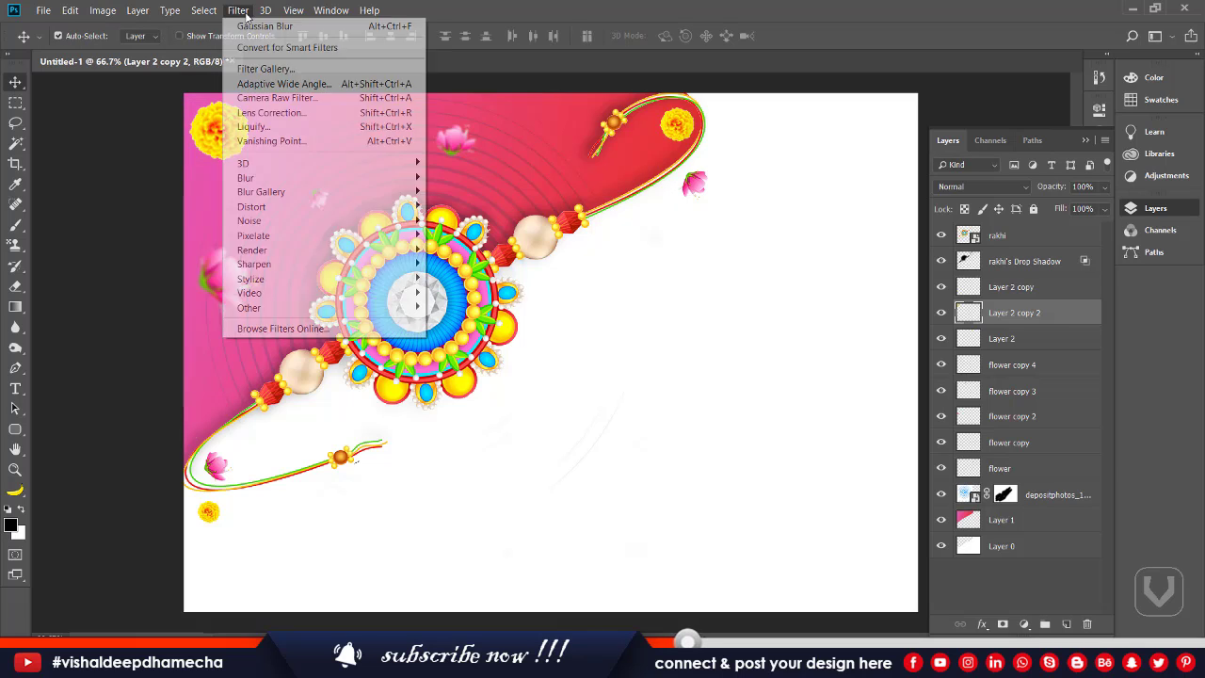
pyautogui.click(403, 31)
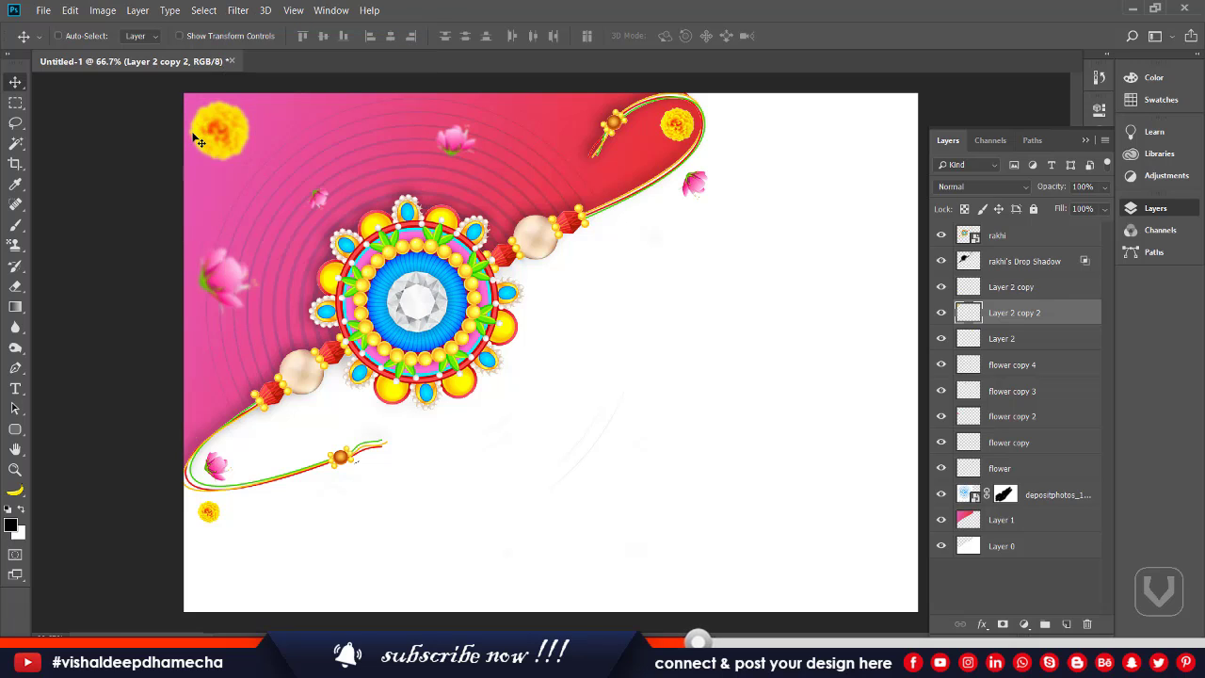
pyautogui.moveTo(225, 138); pyautogui.dragTo(203, 114)
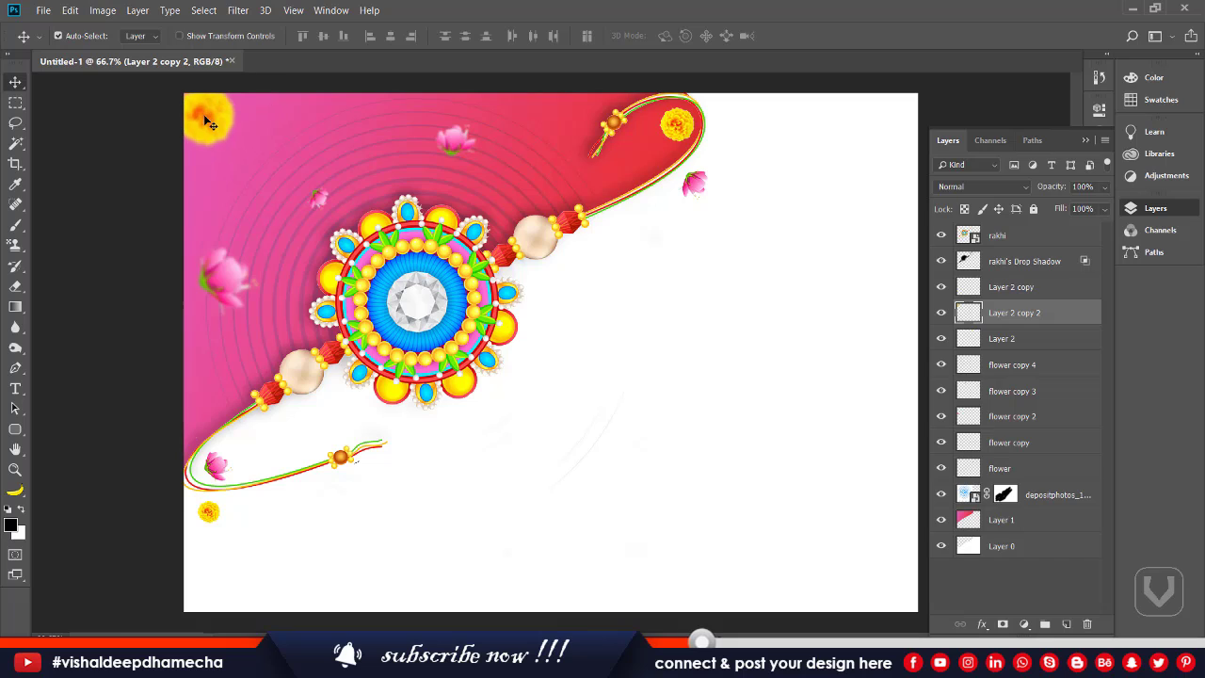
pyautogui.hotkey('ctrl', 't')
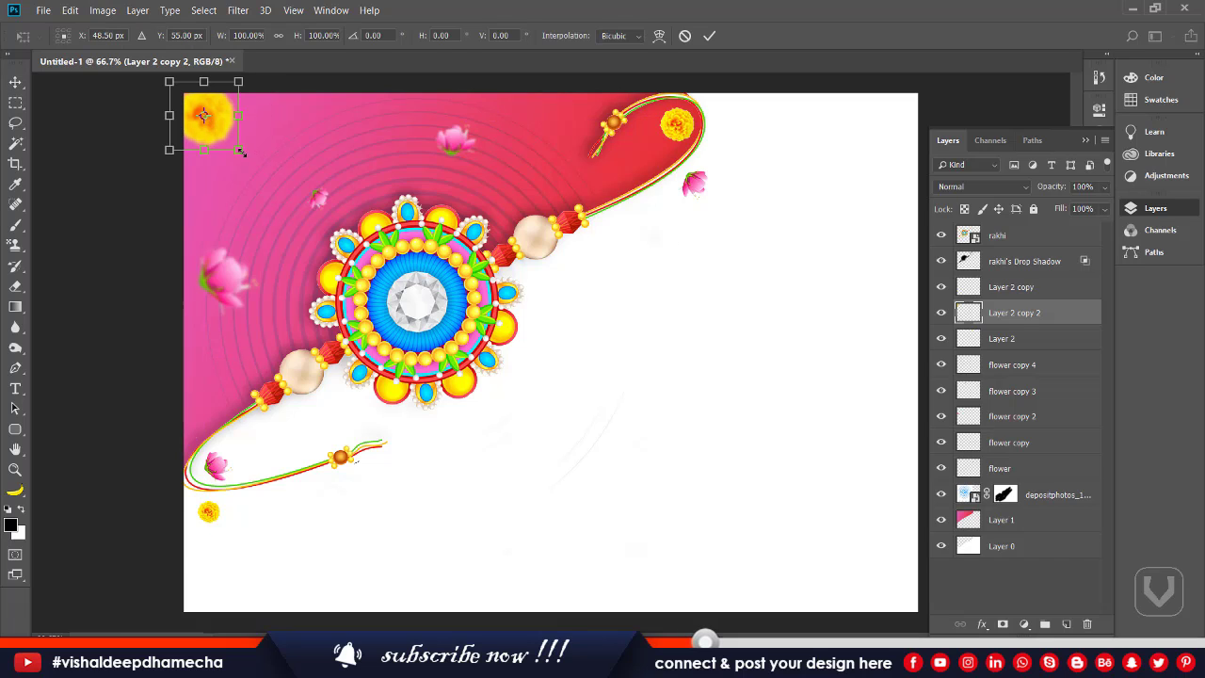
pyautogui.moveTo(241, 152); pyautogui.dragTo(261, 164)
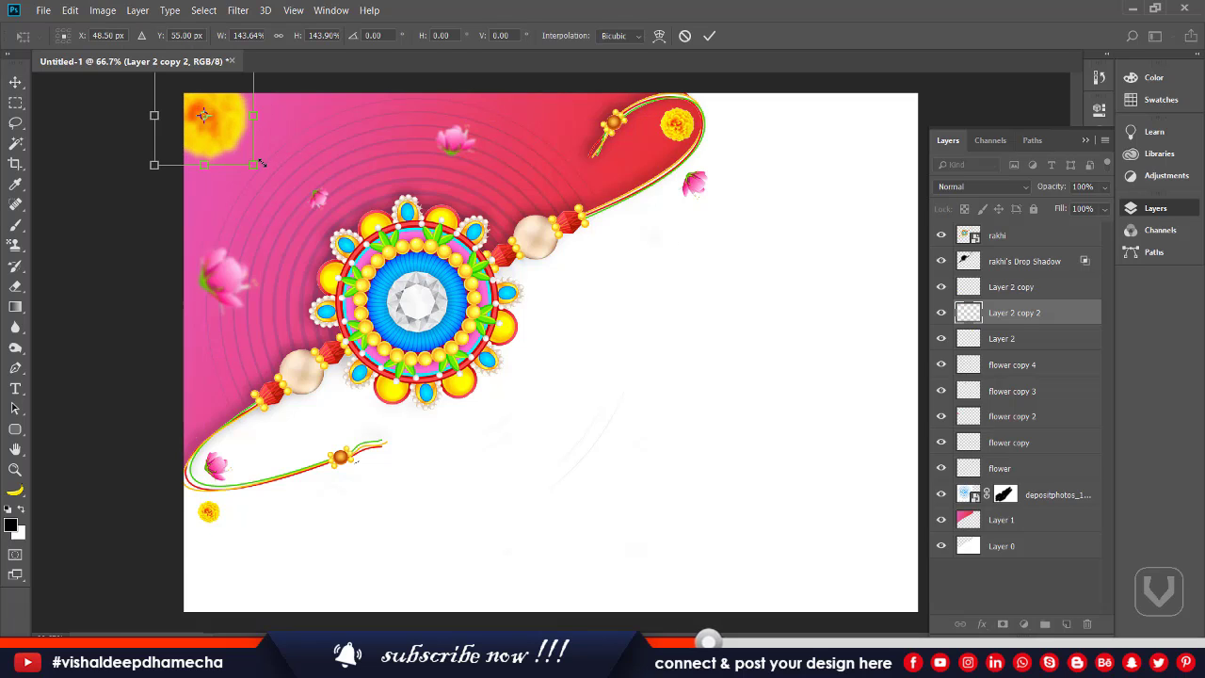
pyautogui.press('Return')
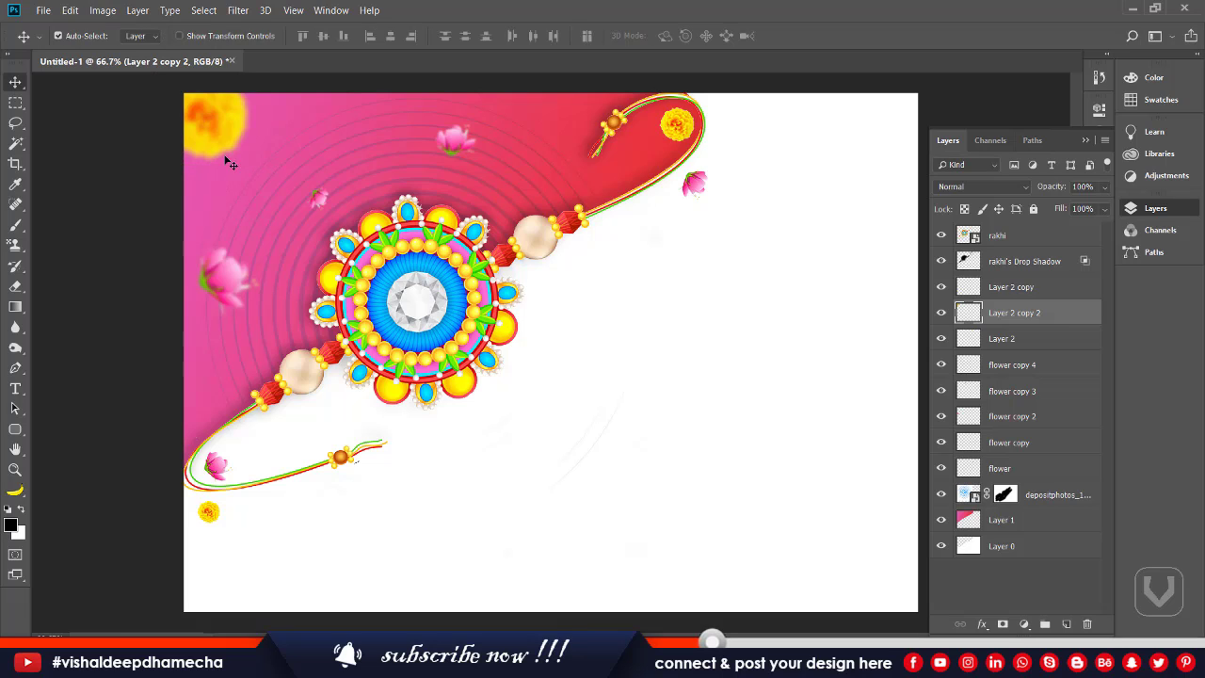
# Place two small copies of the blurred yellow flower, one at the rakhi's upper right and one above the lower-left thread loop.
pyautogui.moveTo(204, 141); pyautogui.dragTo(502, 210)
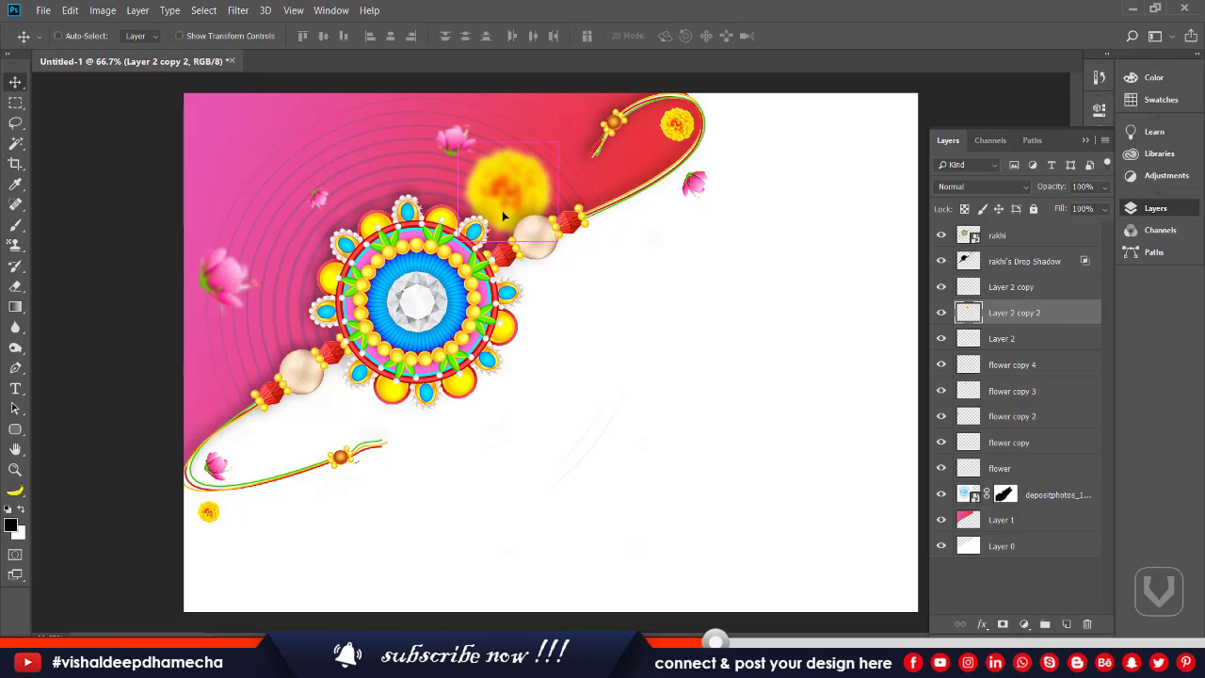
pyautogui.hotkey('ctrl', 'z')
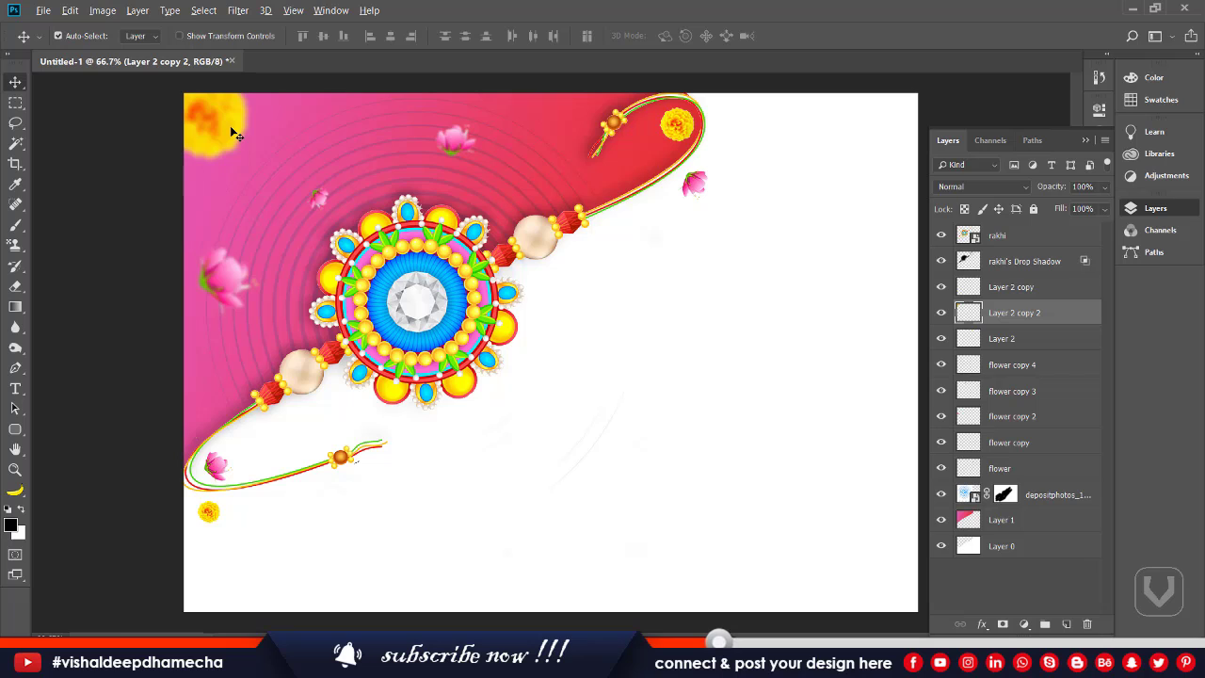
pyautogui.moveTo(231, 126); pyautogui.dragTo(521, 199)
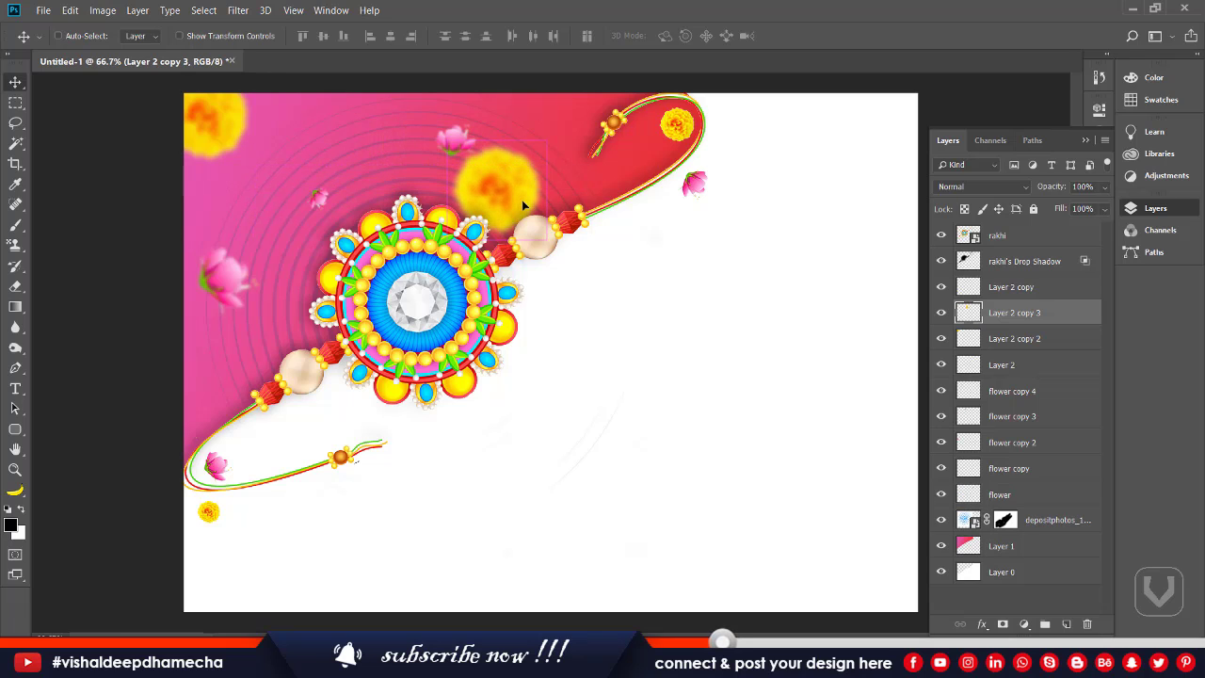
pyautogui.hotkey('ctrl', 't')
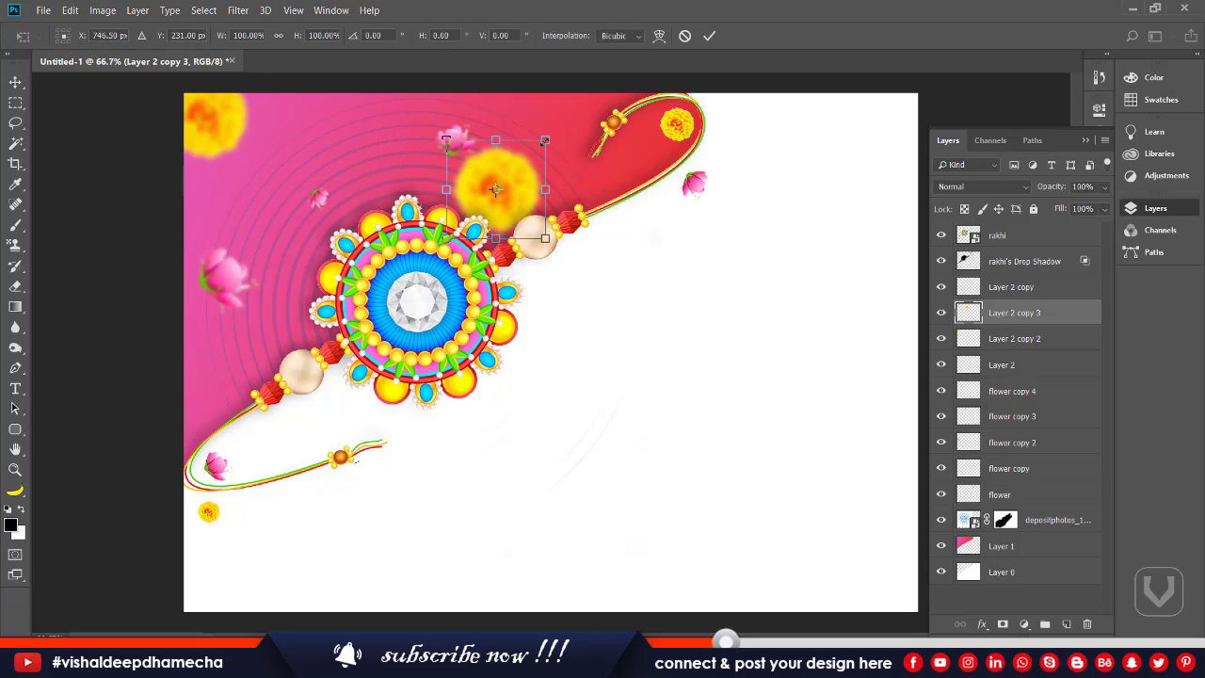
pyautogui.moveTo(545, 141); pyautogui.dragTo(509, 174)
pyautogui.press('Return')
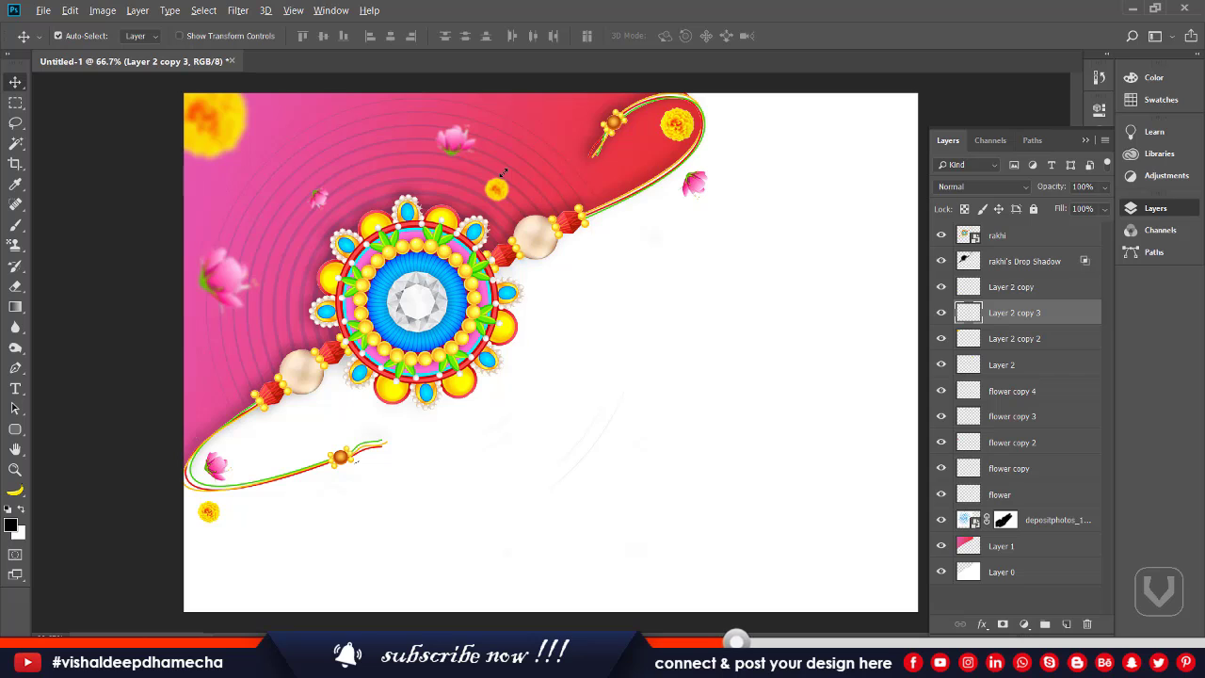
pyautogui.moveTo(497, 192); pyautogui.dragTo(201, 374)
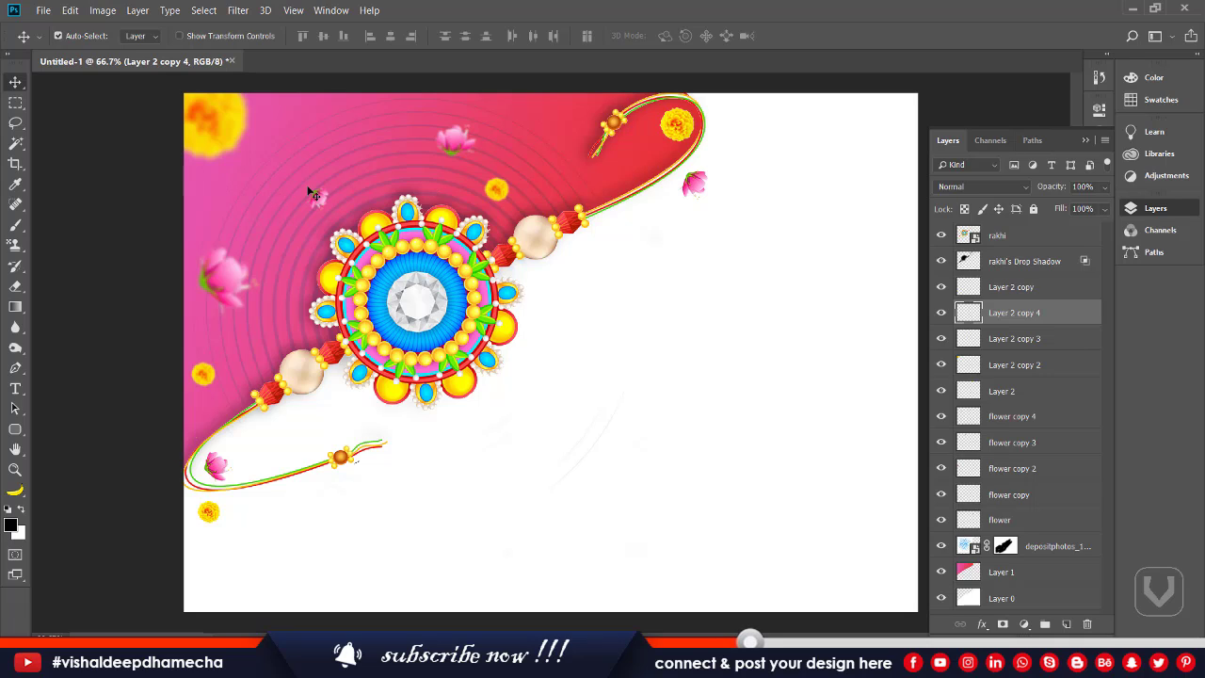
# Nudge the pink flower beside the upper-right thread loop and rotate it about 7 degrees.
pyautogui.moveTo(698, 176); pyautogui.dragTo(700, 178)
pyautogui.hotkey('ctrl', 't')
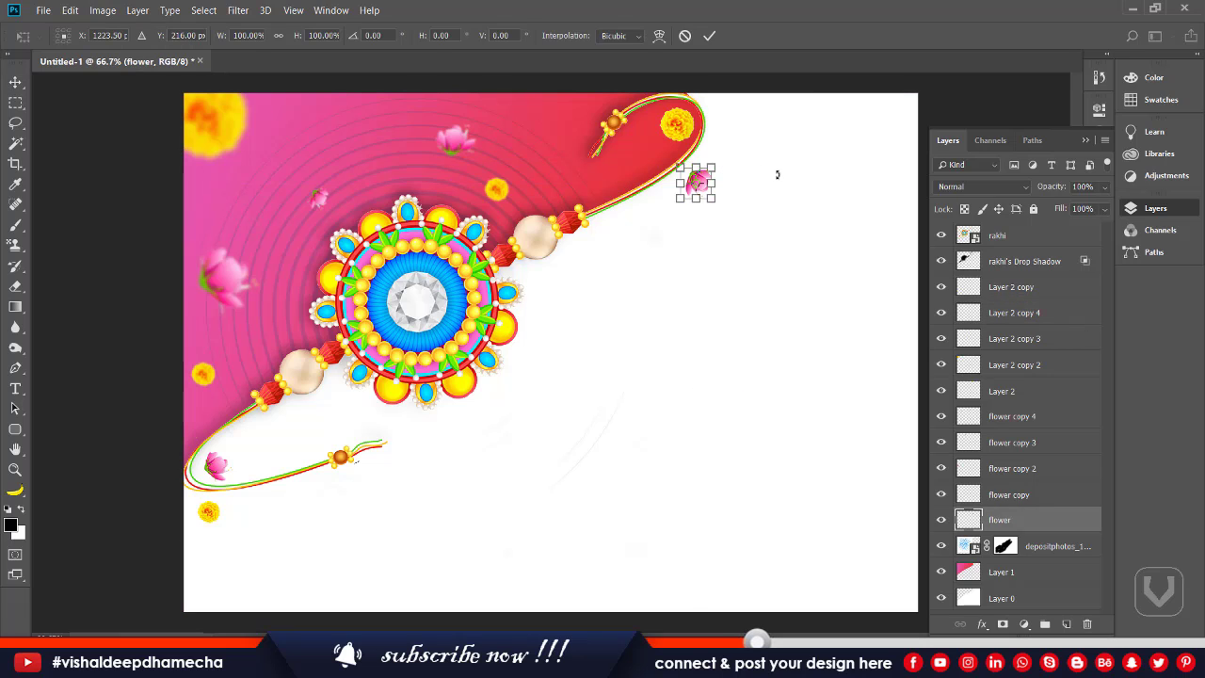
pyautogui.moveTo(777, 175); pyautogui.dragTo(793, 185)
pyautogui.press('Return')
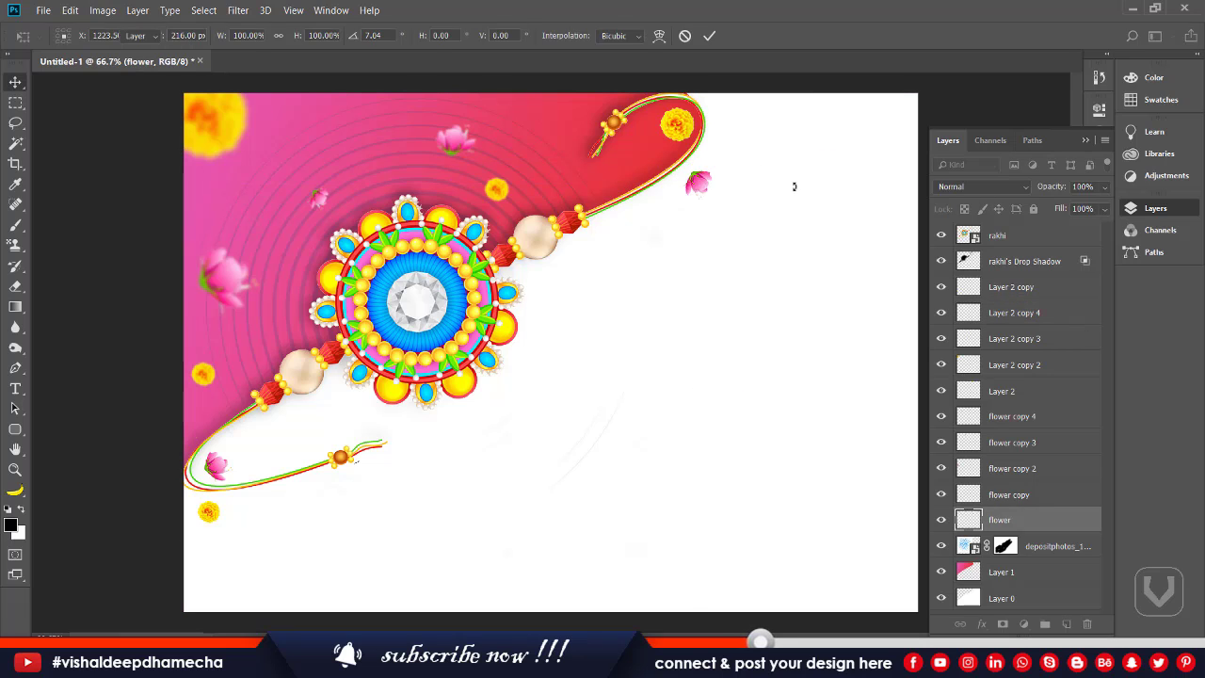
# Switch to File Explorer and place the v logo image from the Images folder onto the card at its default size.
pyautogui.hotkey('alt', 'Tab')
pyautogui.hotkey('alt', 'Tab')
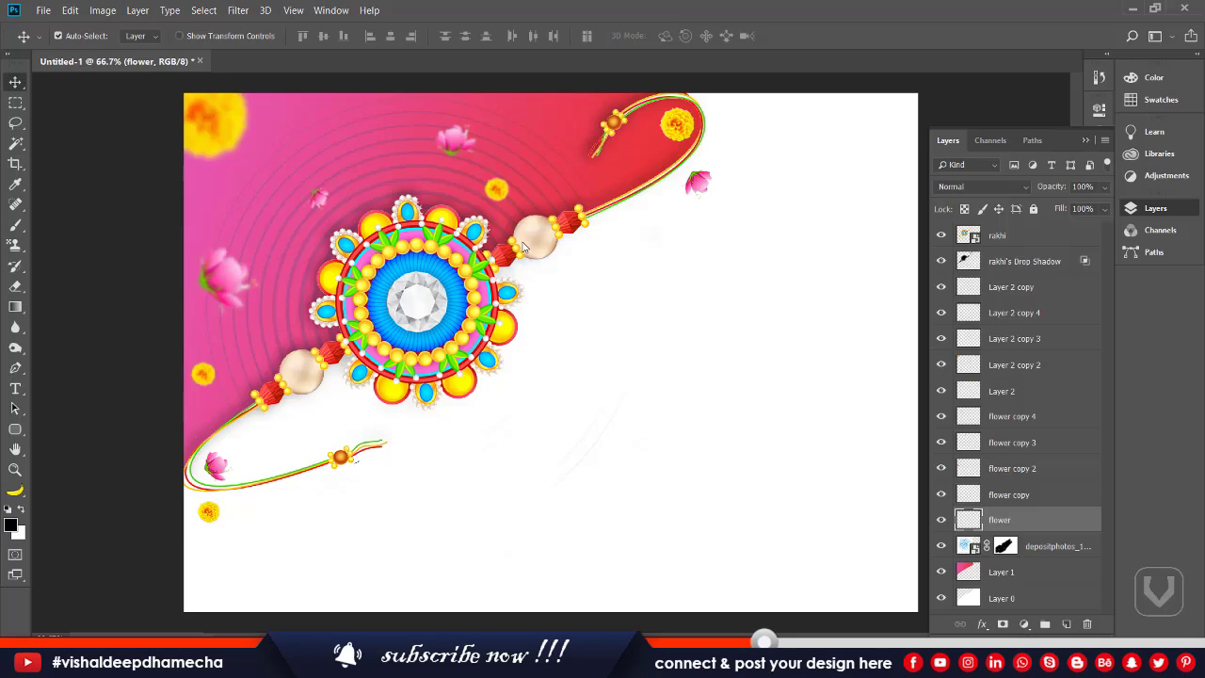
pyautogui.hotkey('alt', 'Tab')
pyautogui.press('Tab')
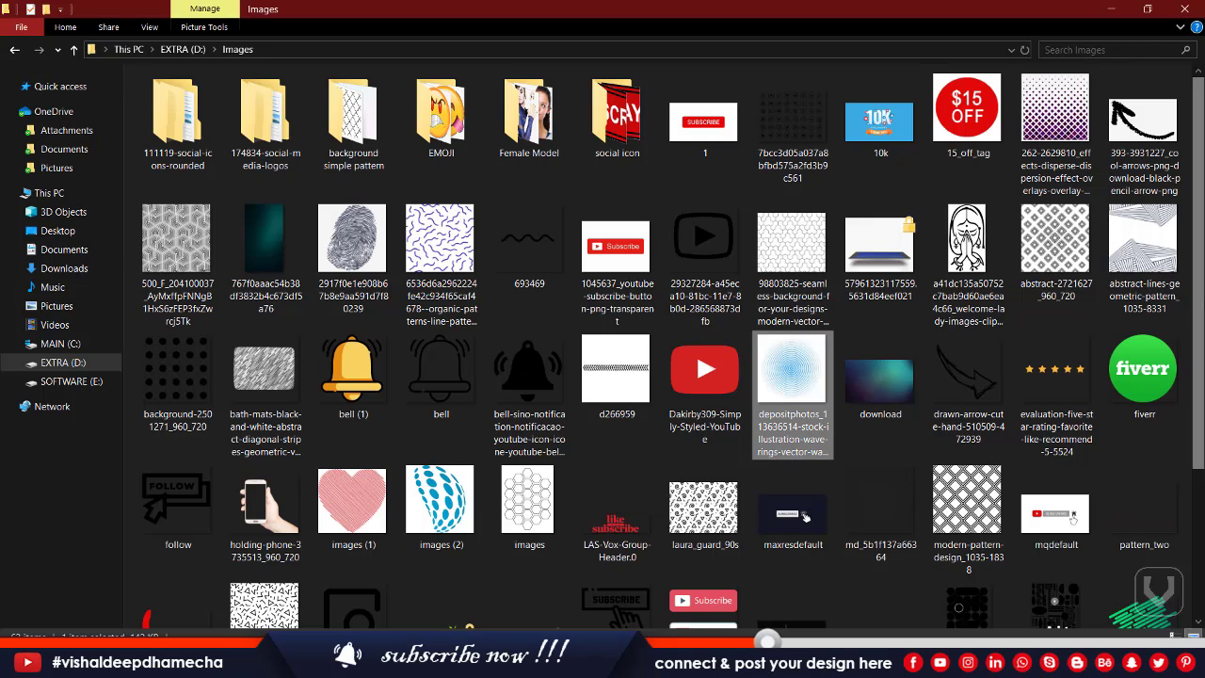
pyautogui.scroll(-3, 521, 243)
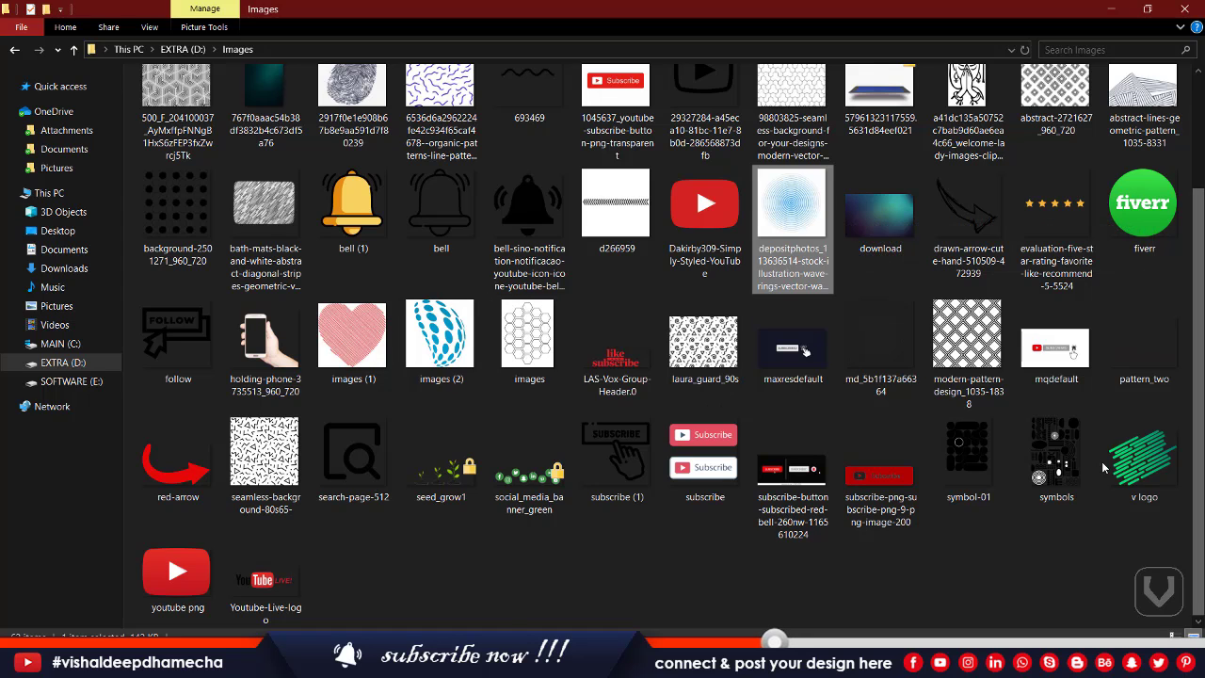
pyautogui.moveTo(1134, 460); pyautogui.dragTo(689, 387)
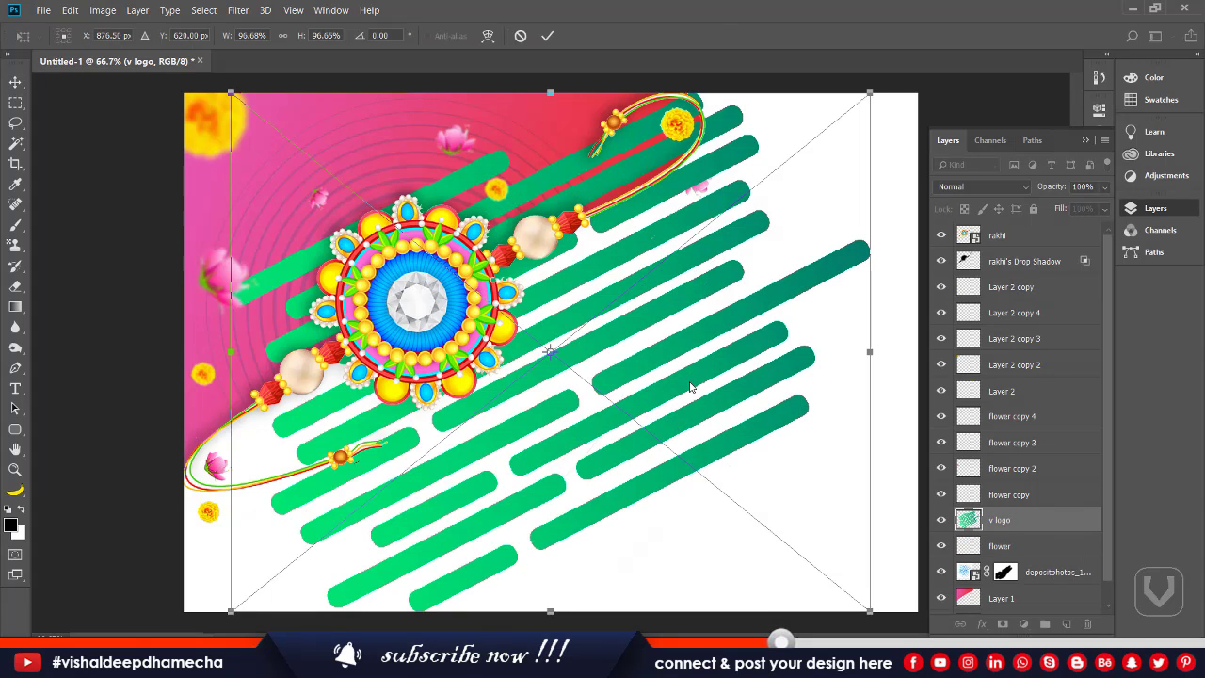
pyautogui.press('Return')
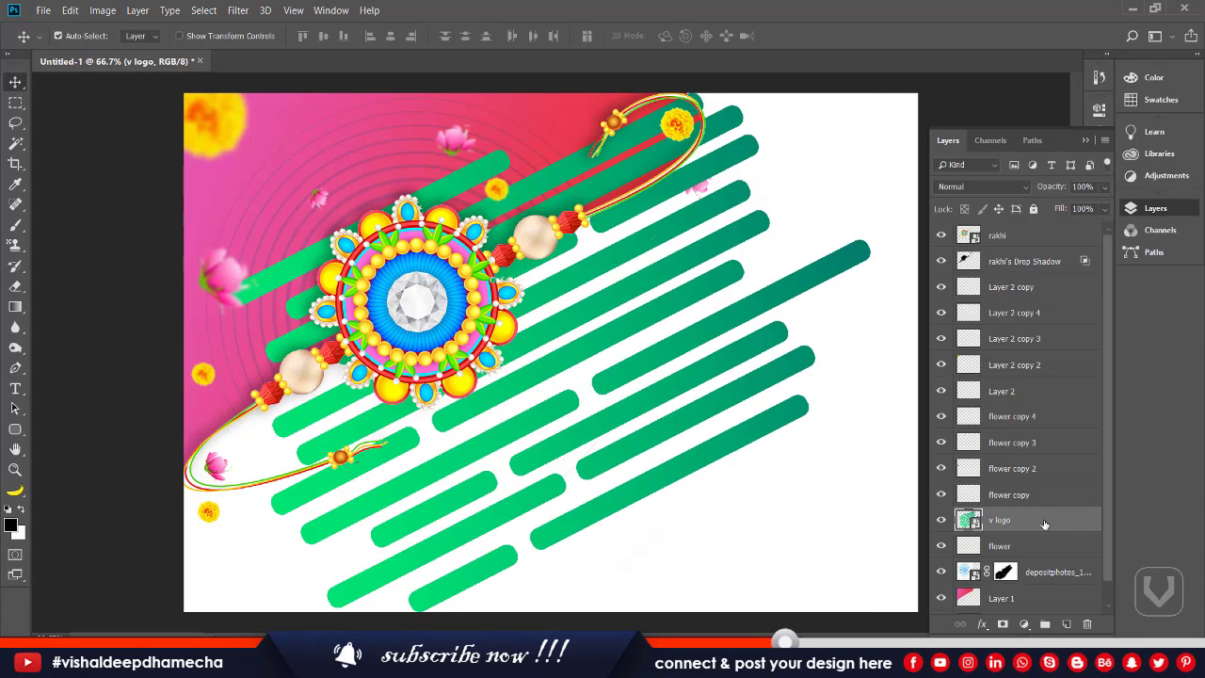
# Rasterize the v logo layer and fill its diagonal stripes with yellow sampled from the rakhi's edge.
pyautogui.rightClick(1044, 524)
pyautogui.click(904, 259)
pyautogui.press('ctrl')
pyautogui.keyDown('ctrl'); pyautogui.click(968, 520); pyautogui.keyUp('ctrl')
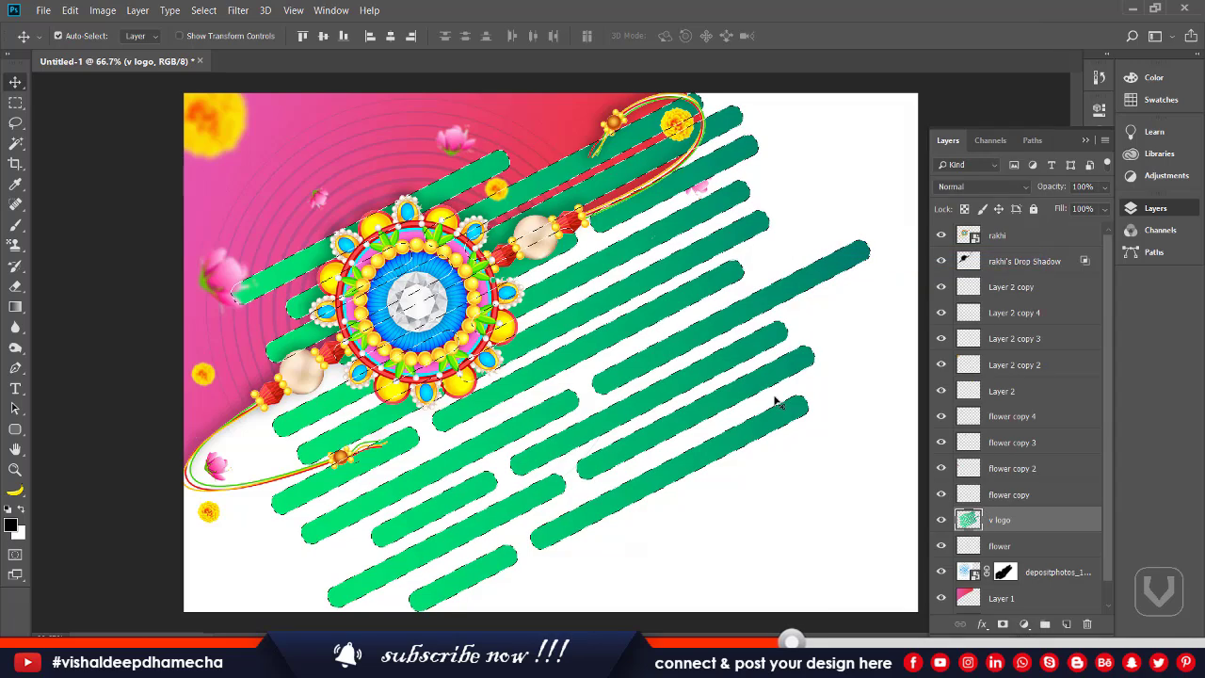
pyautogui.press('i')
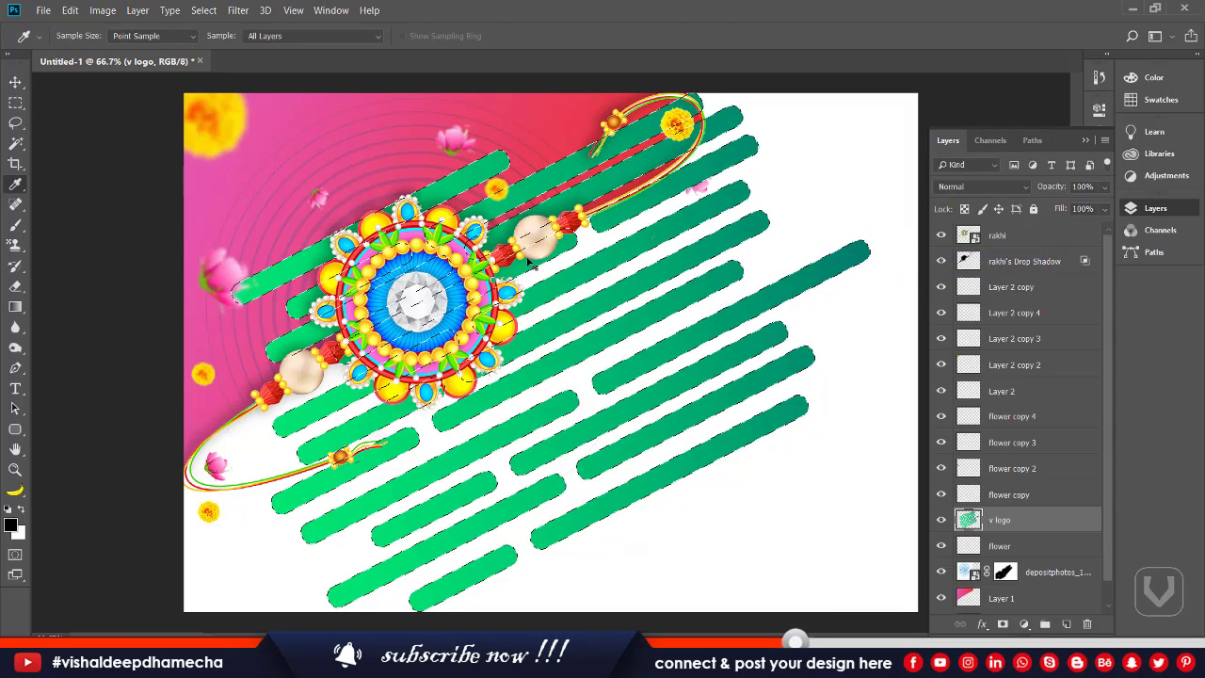
pyautogui.click(441, 214)
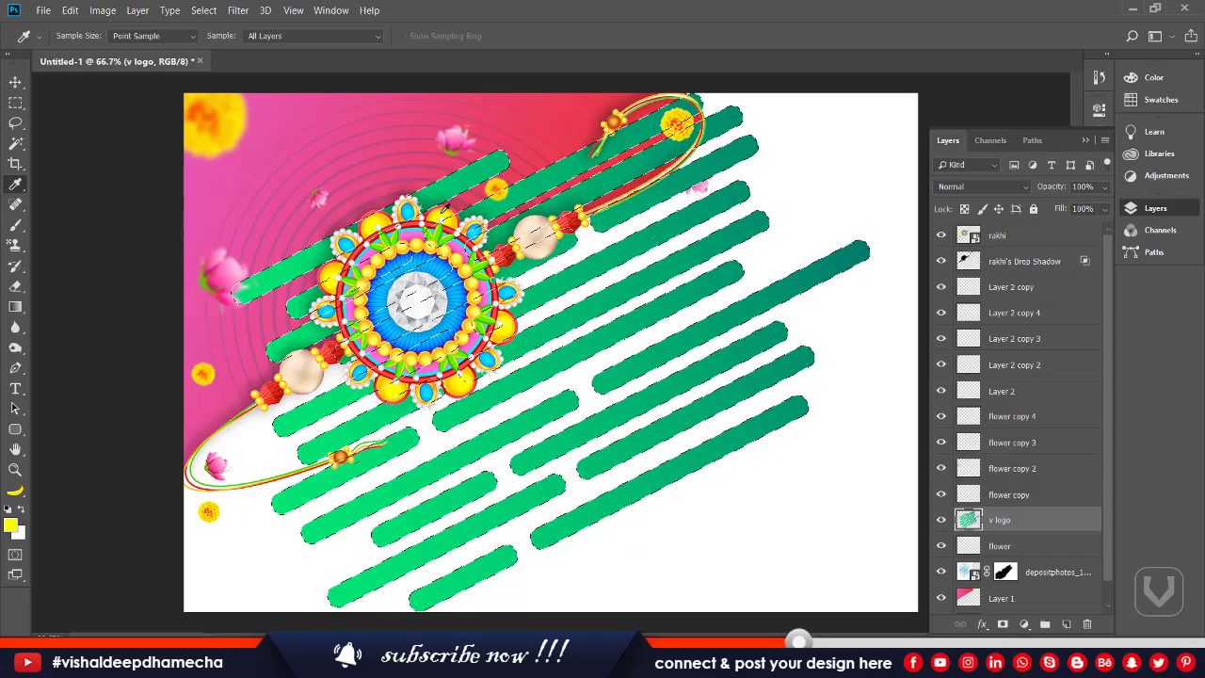
pyautogui.hotkey('alt', 'BackSpace')
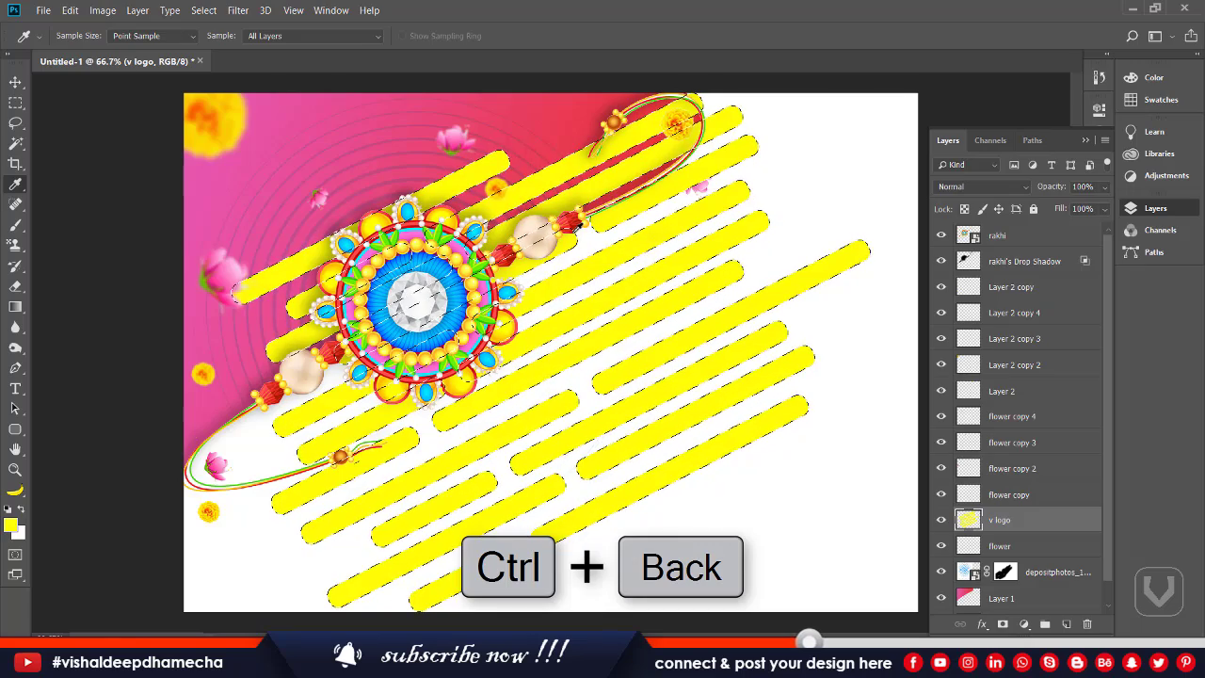
pyautogui.hotkey('ctrl', 'd')
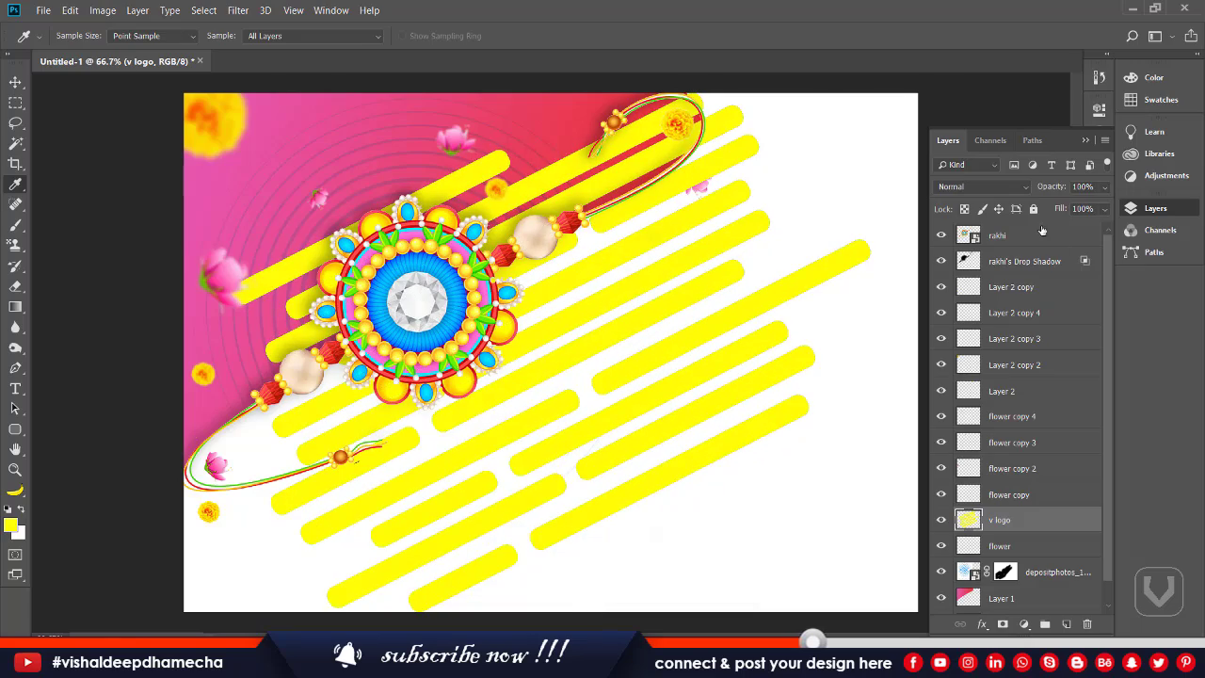
# Lower the stripes' opacity to 37%, scale them to about 29%, and rotate them about -21 degrees behind the rakhi's upper right.
pyautogui.moveTo(1051, 187); pyautogui.dragTo(968, 190)
pyautogui.hotkey('ctrl', 't')
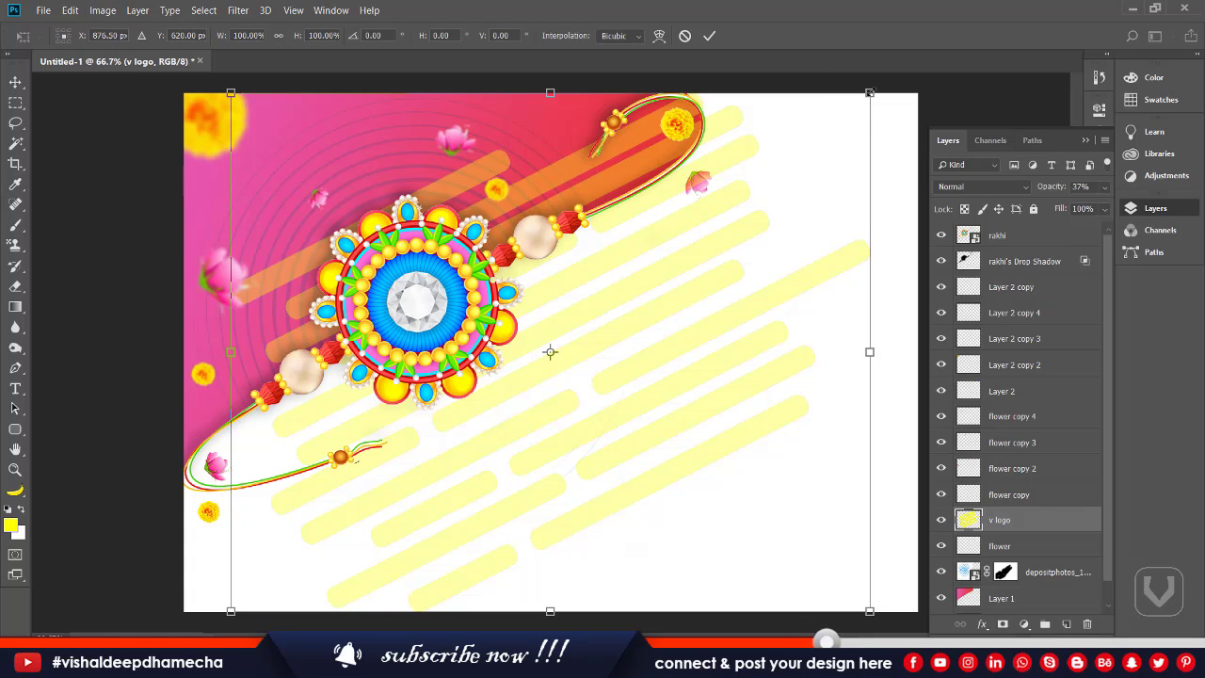
pyautogui.moveTo(870, 93); pyautogui.dragTo(599, 165)
pyautogui.moveTo(596, 364); pyautogui.dragTo(540, 265)
pyautogui.moveTo(707, 350); pyautogui.dragTo(740, 301)
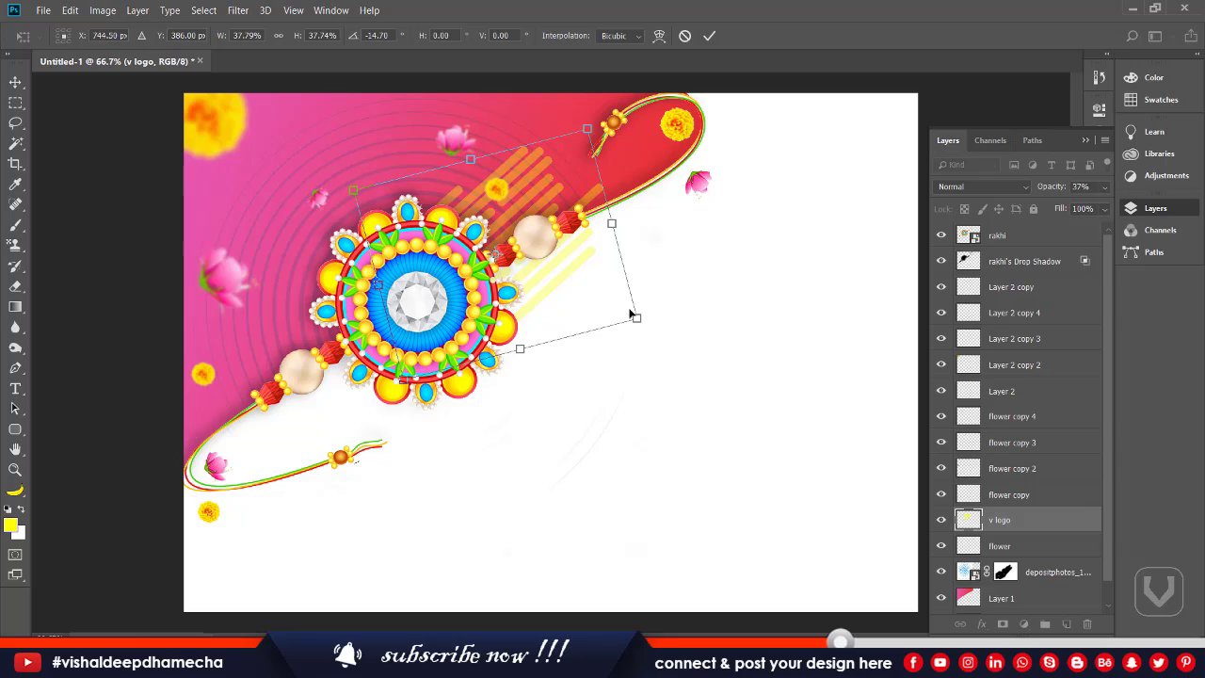
pyautogui.moveTo(560, 302); pyautogui.dragTo(555, 301)
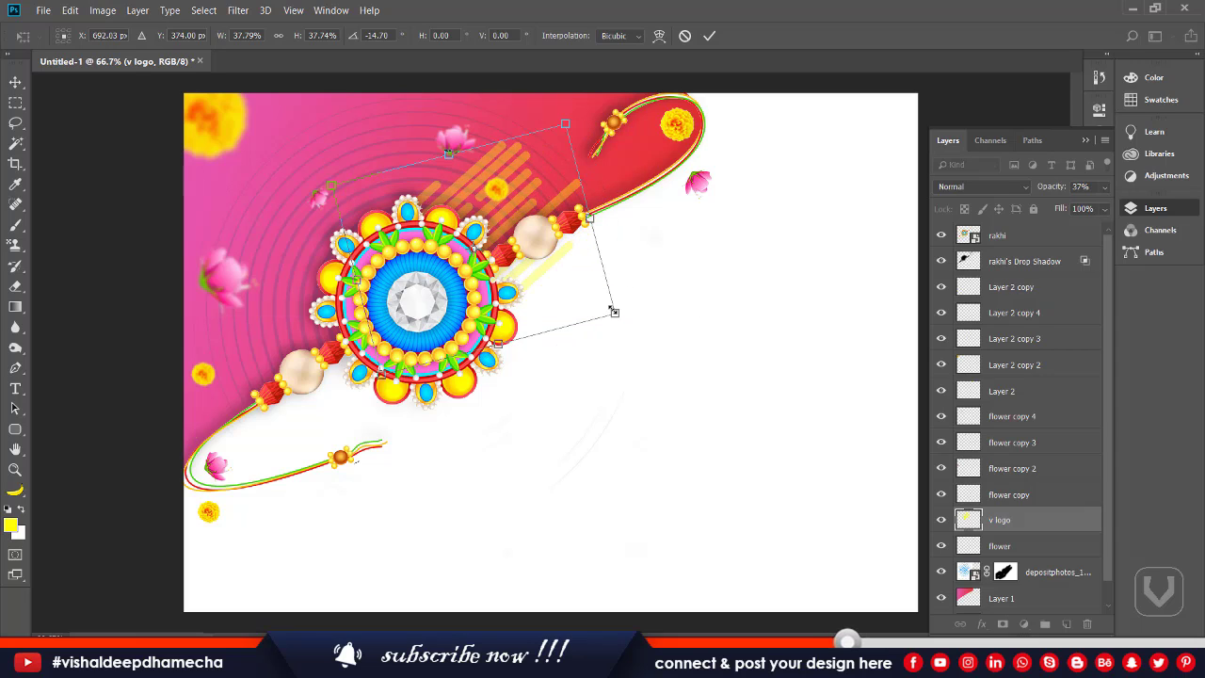
pyautogui.moveTo(614, 312); pyautogui.dragTo(670, 301)
pyautogui.moveTo(551, 279); pyautogui.dragTo(538, 292)
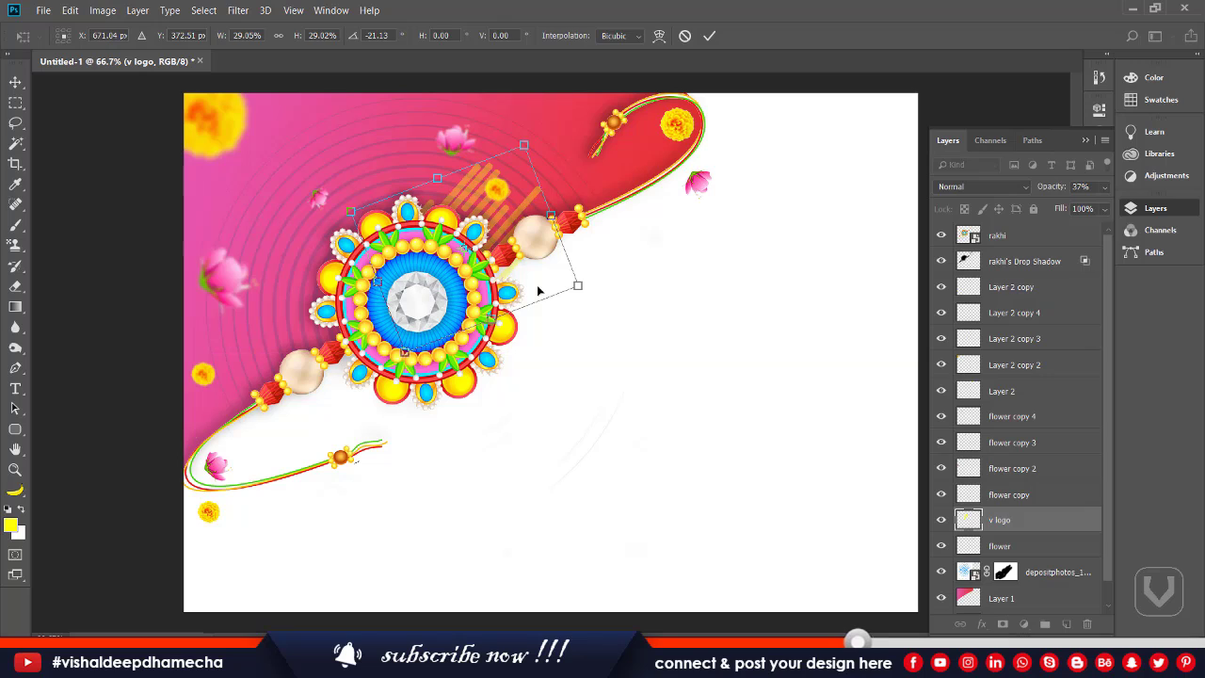
pyautogui.press('Return')
# Move the small blurred yellow flower off the stripes to the card's upper edge, above and left of the pink flower.
pyautogui.press('i')
pyautogui.press('v')
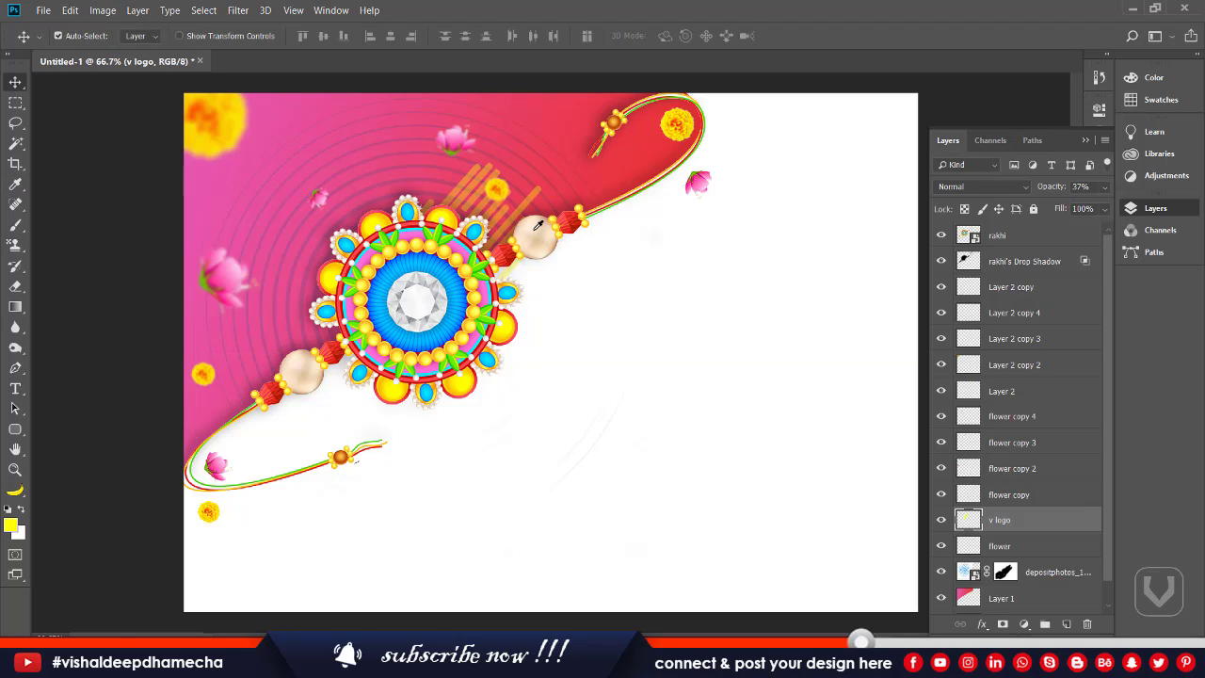
pyautogui.click(497, 186)
pyautogui.moveTo(497, 187); pyautogui.dragTo(381, 110)
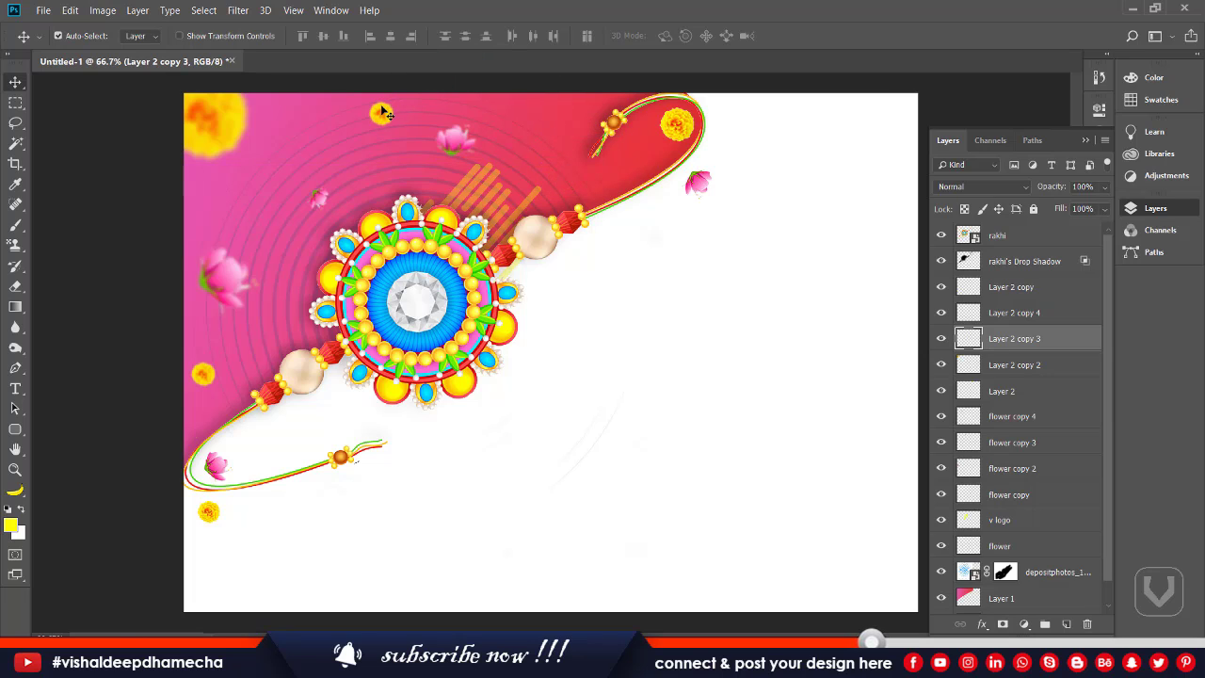
# Duplicate the stripes behind the rakhi's lower left and set the opacity of both stripe layers to 45%.
pyautogui.click(503, 202)
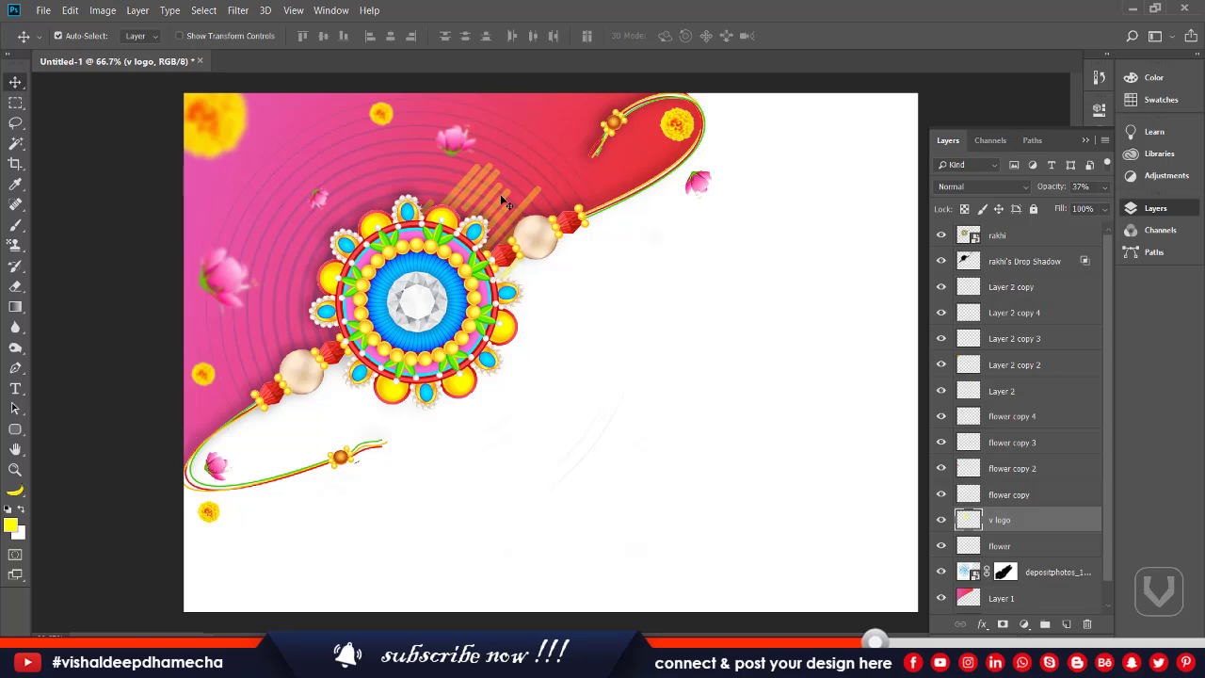
pyautogui.moveTo(504, 203); pyautogui.dragTo(424, 309)
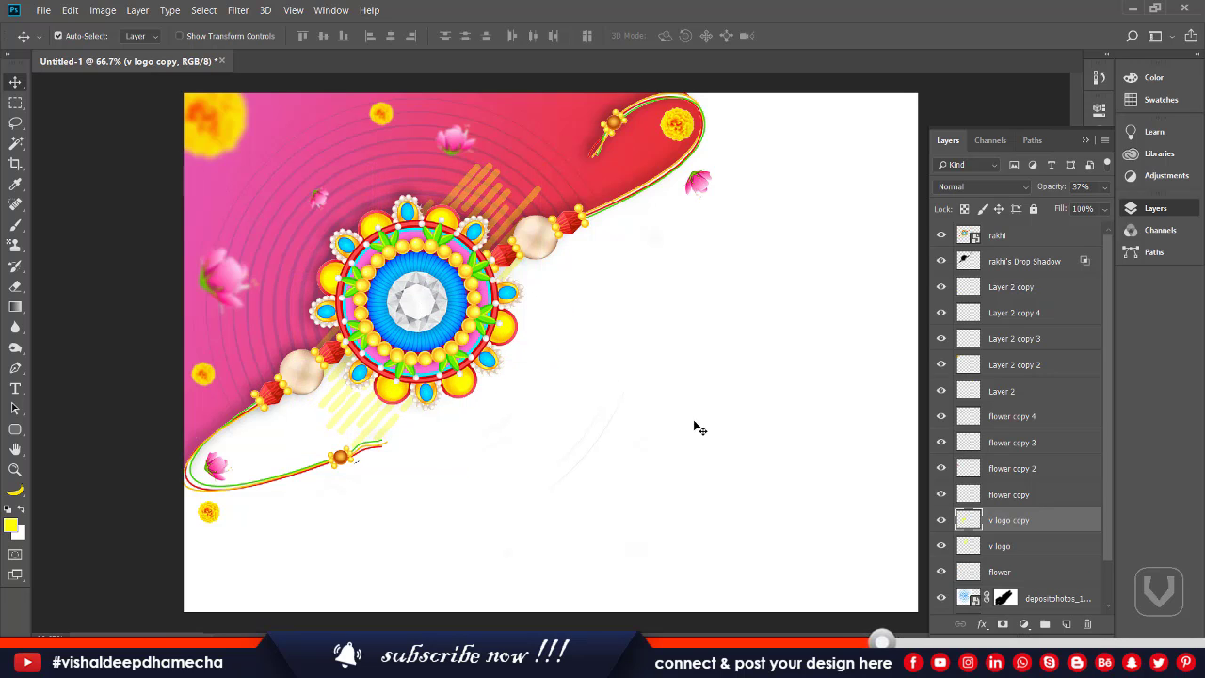
pyautogui.keyDown('shift'); pyautogui.click(1021, 545); pyautogui.keyUp('shift')
pyautogui.moveTo(1050, 191); pyautogui.dragTo(1053, 191)
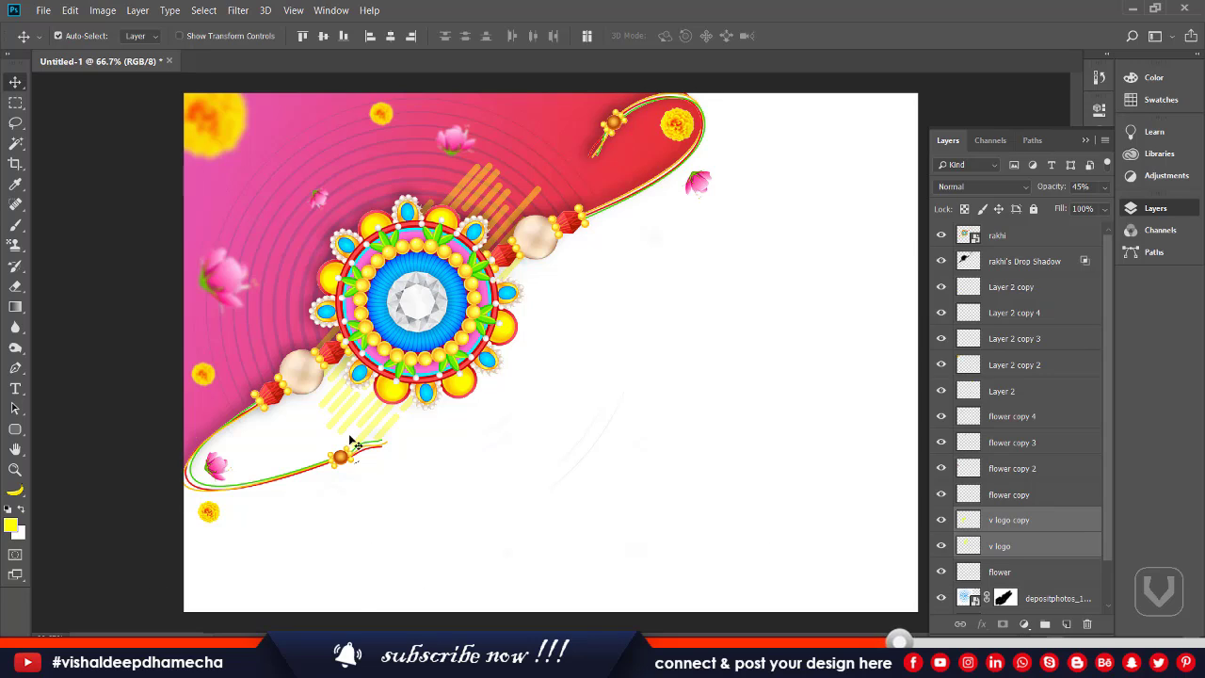
pyautogui.click(701, 428)
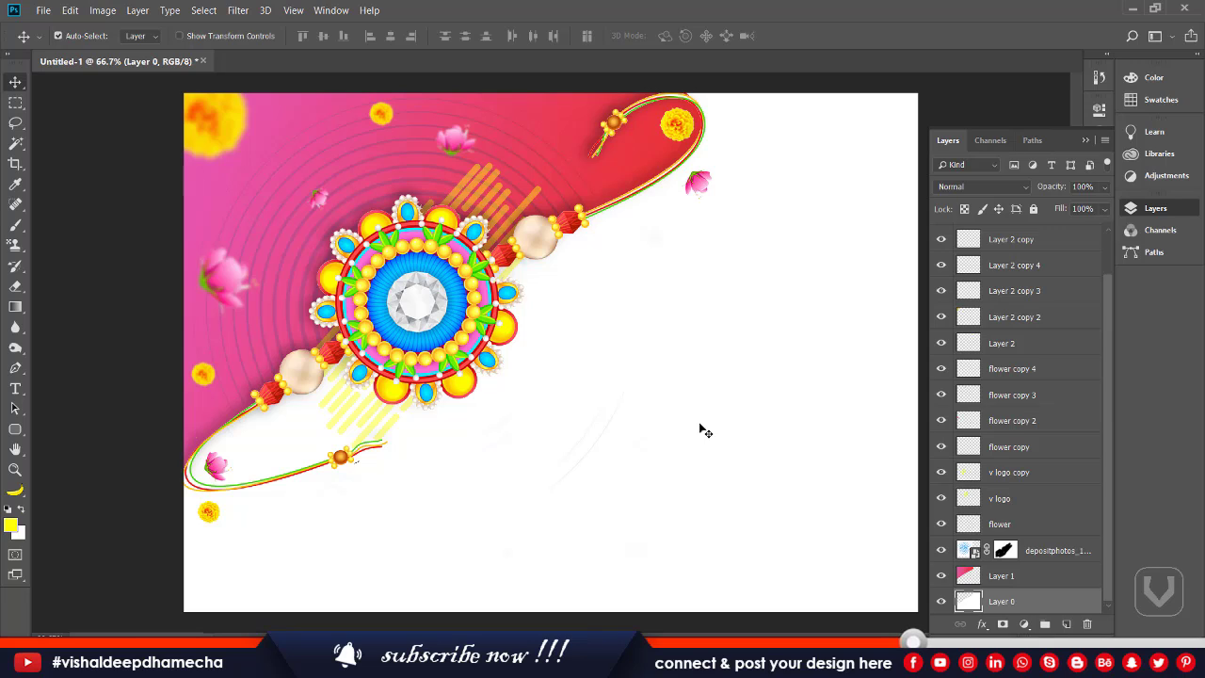
# Add the text "Raksha Bandhan" in the white area below and right of the rakhi.
pyautogui.press('t')
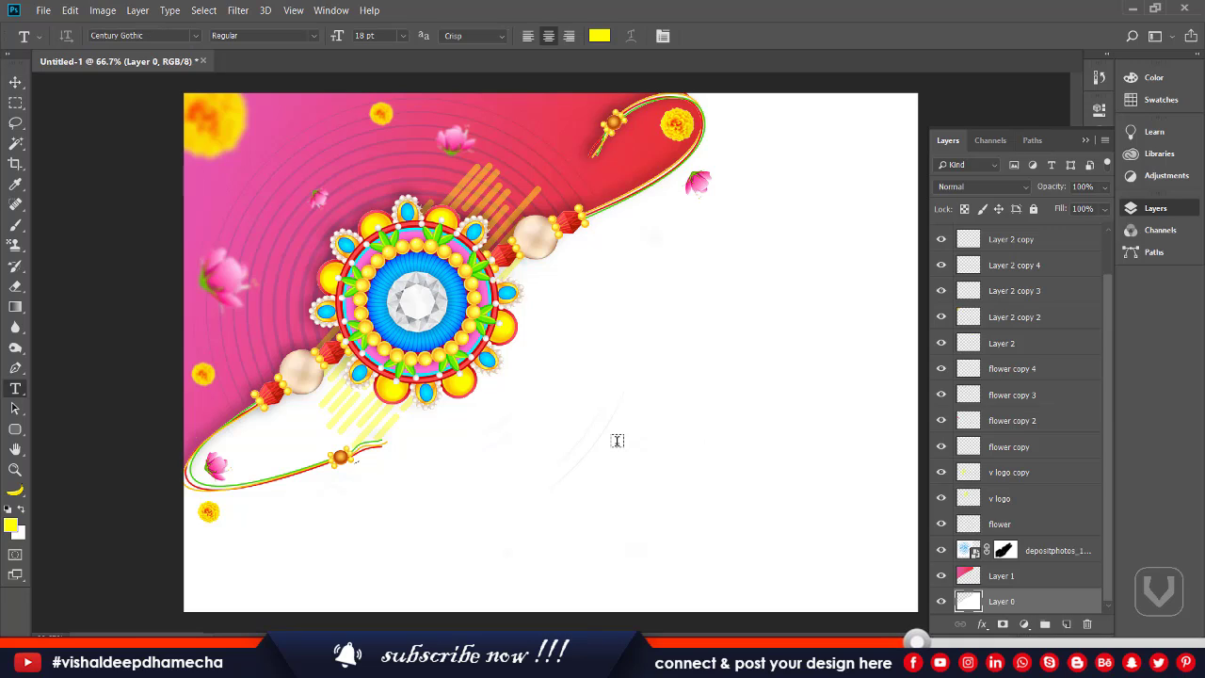
pyautogui.click(616, 438)
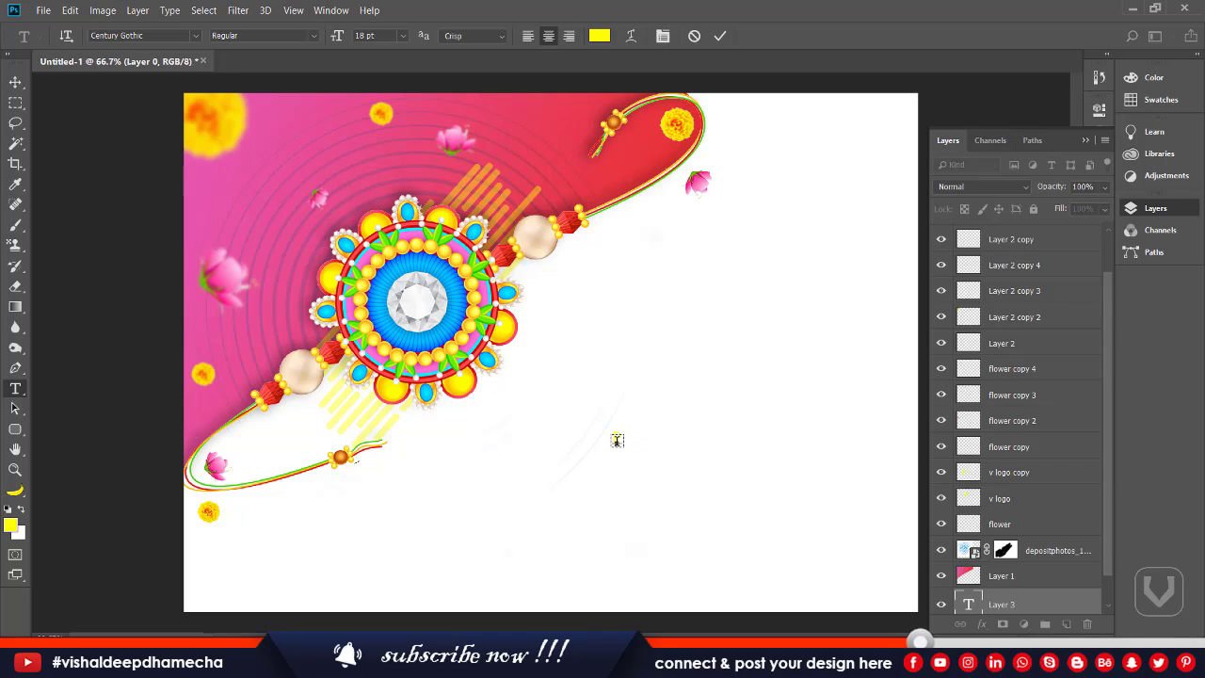
pyautogui.write('Raksh')
pyautogui.hotkey('ctrl', 'a')
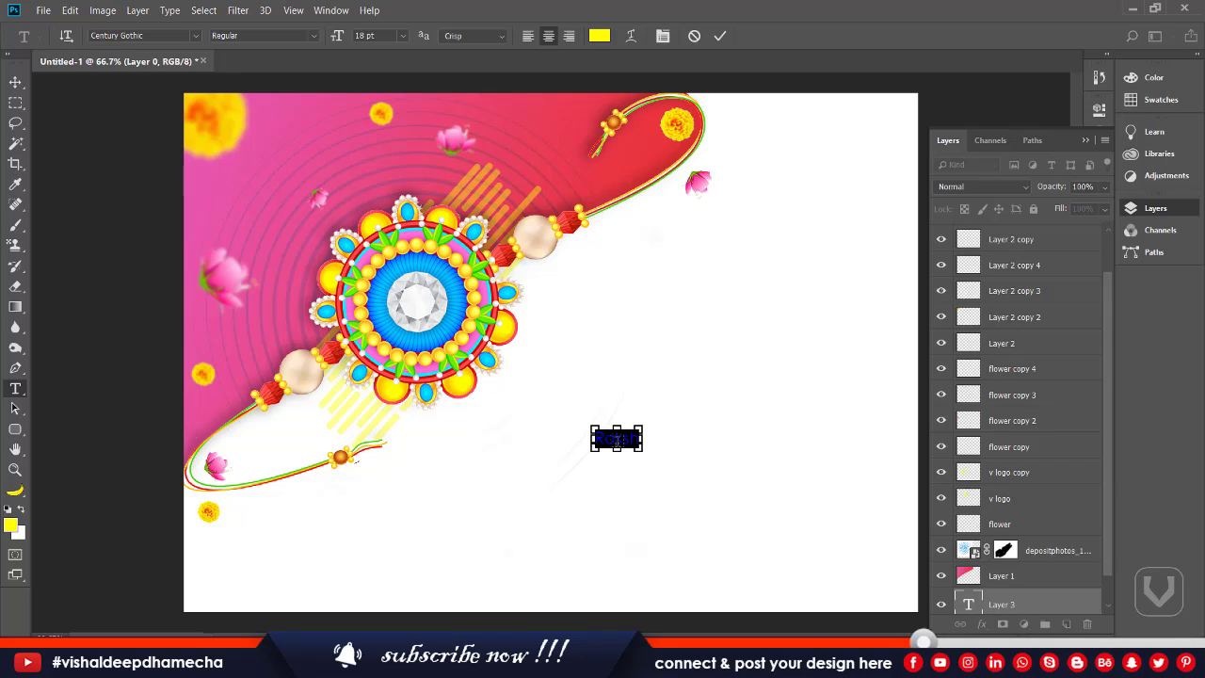
pyautogui.press('BackSpace')
pyautogui.write('Raksha')
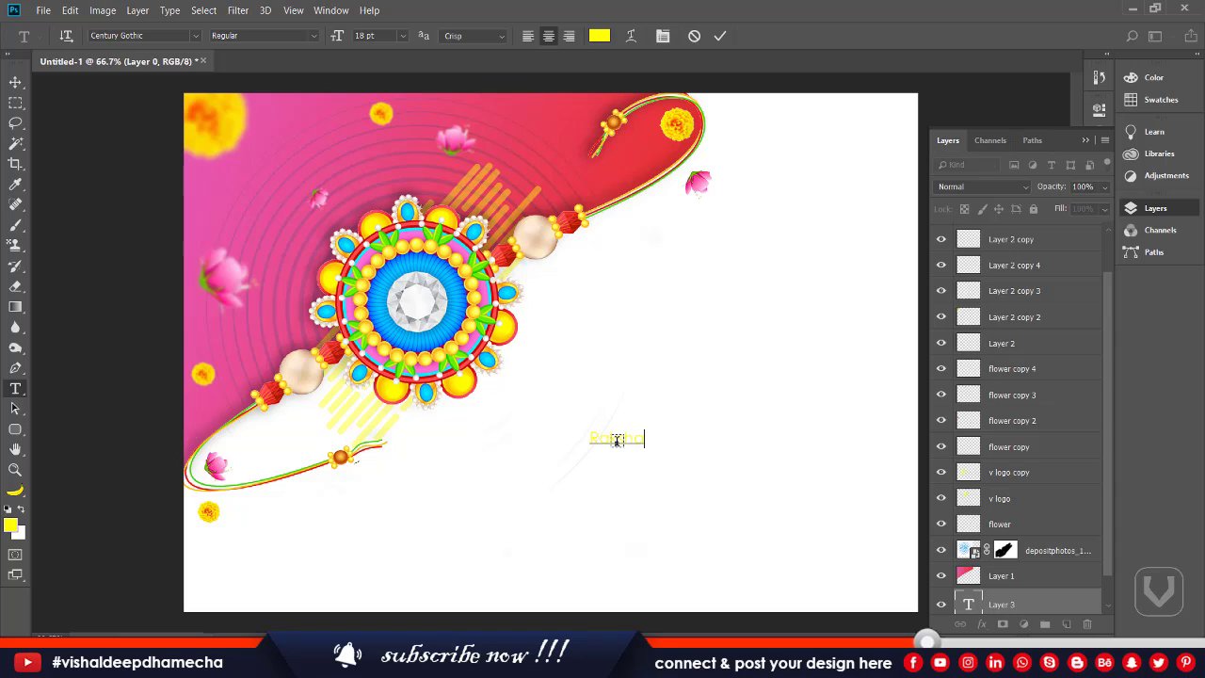
pyautogui.write(' Bandhan')
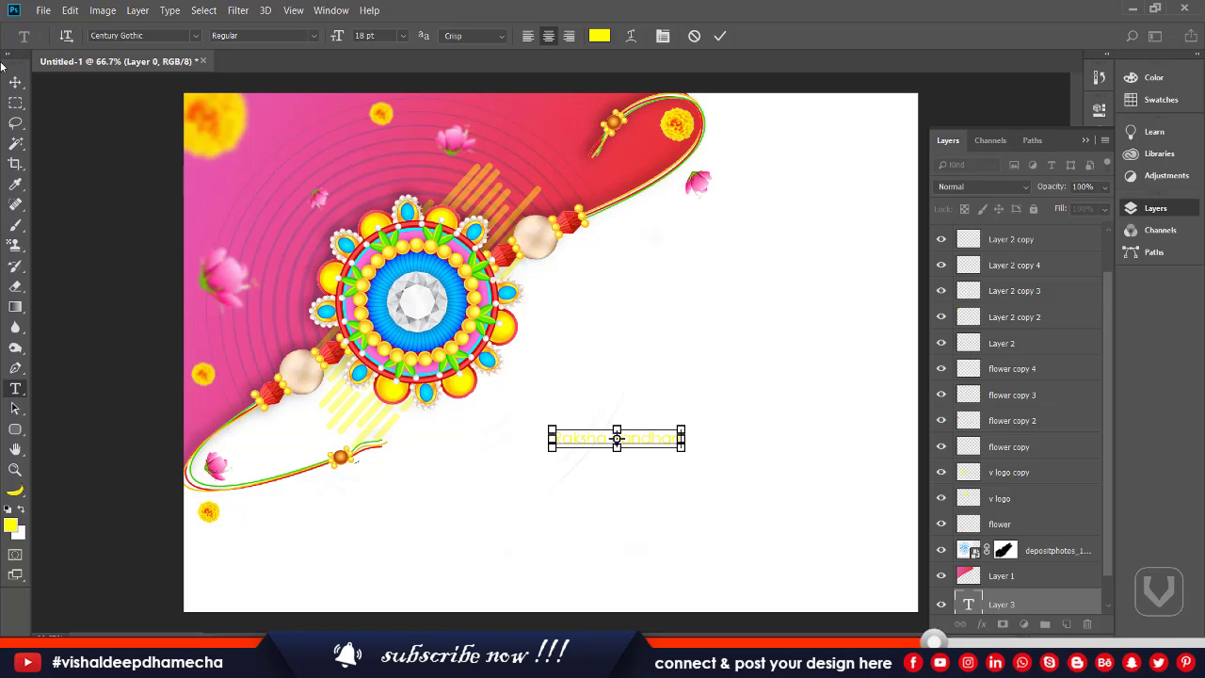
# Set the greeting text's font to Batavia Sans Clean and its size to 48 pt.
pyautogui.hotkey('ctrl', 'a')
pyautogui.click(503, 80)
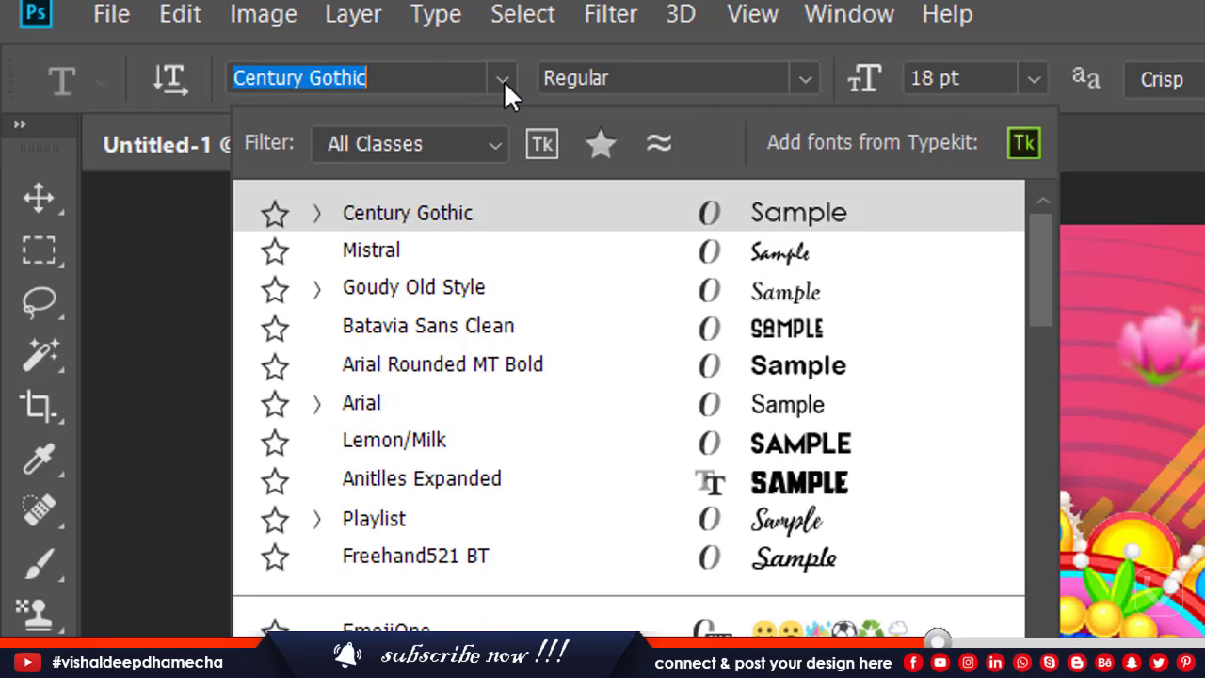
pyautogui.click(463, 330)
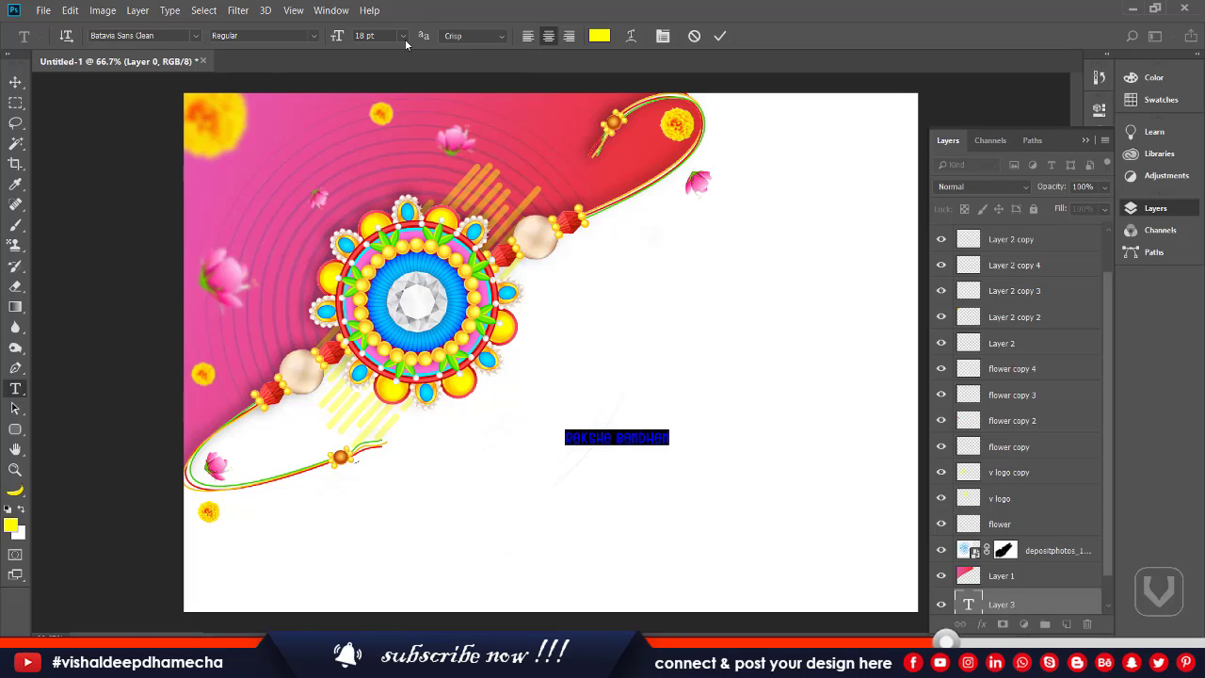
pyautogui.click(405, 39)
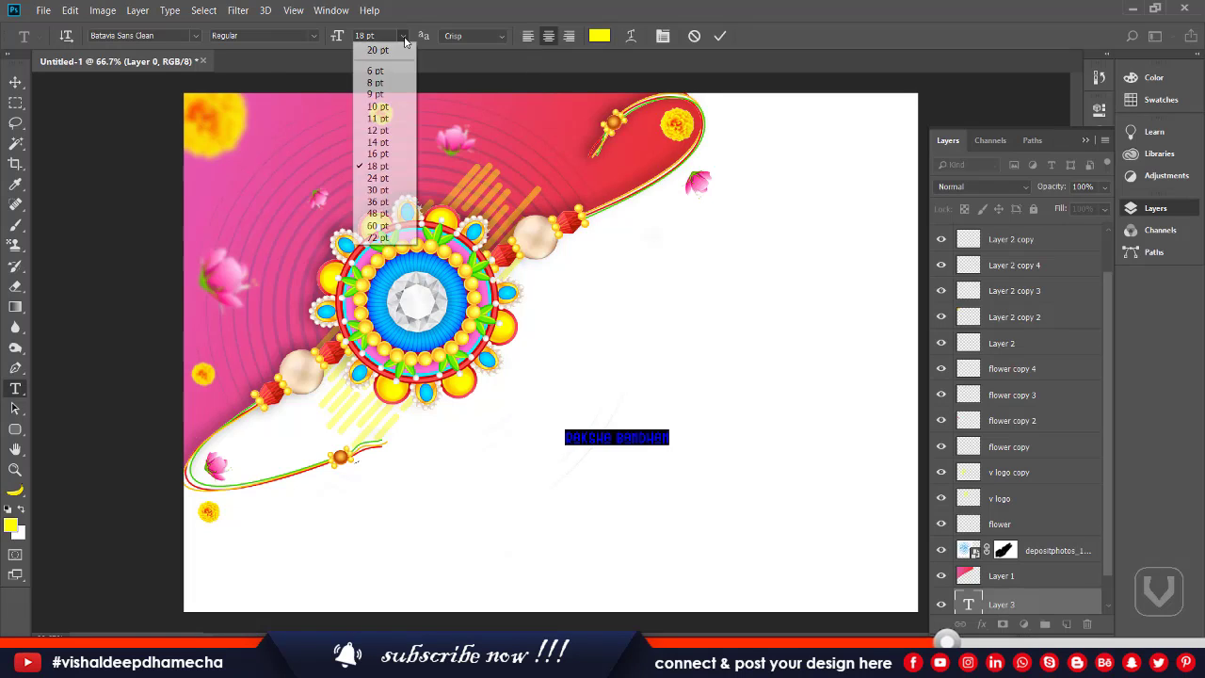
pyautogui.click(391, 215)
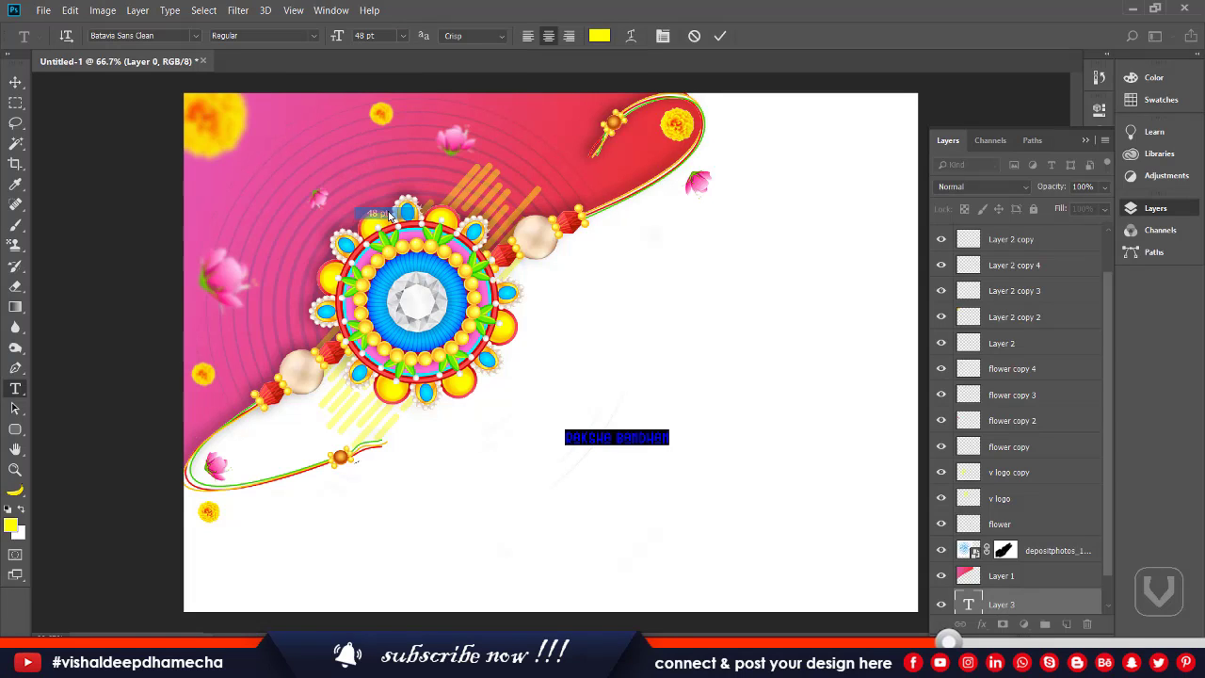
pyautogui.click(17, 83)
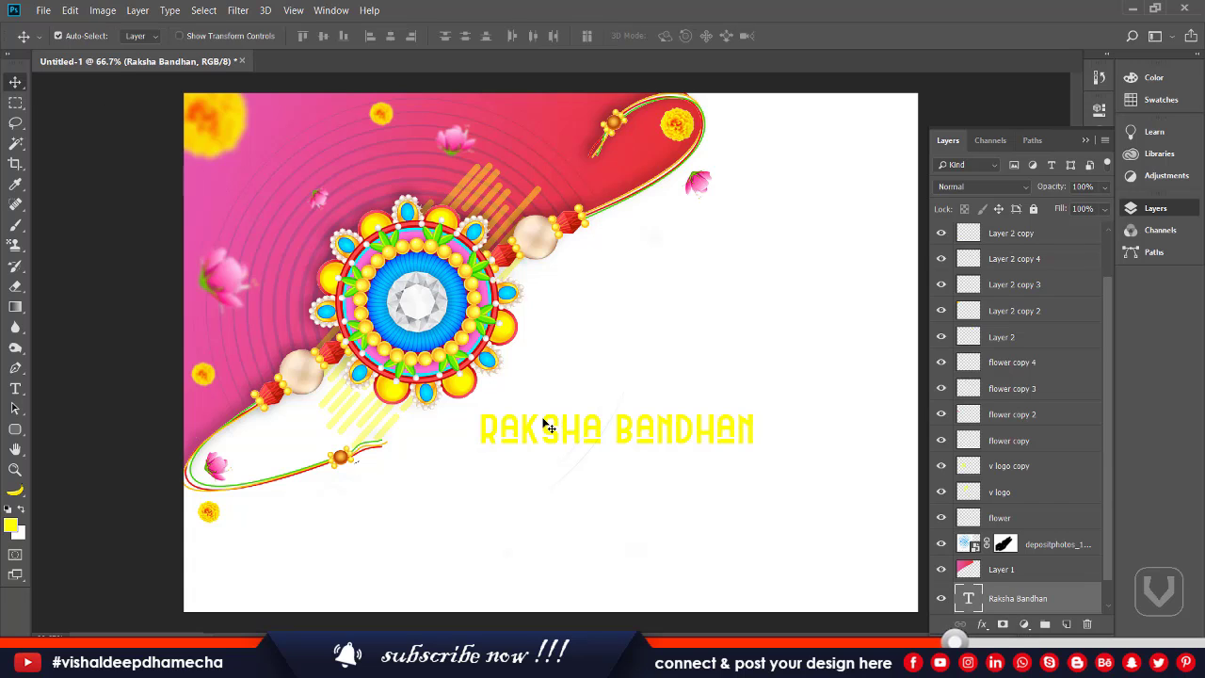
# Move the "Raksha Bandhan" title to the card's lower right area and enlarge it proportionally to about 135%.
pyautogui.moveTo(545, 426); pyautogui.dragTo(680, 534)
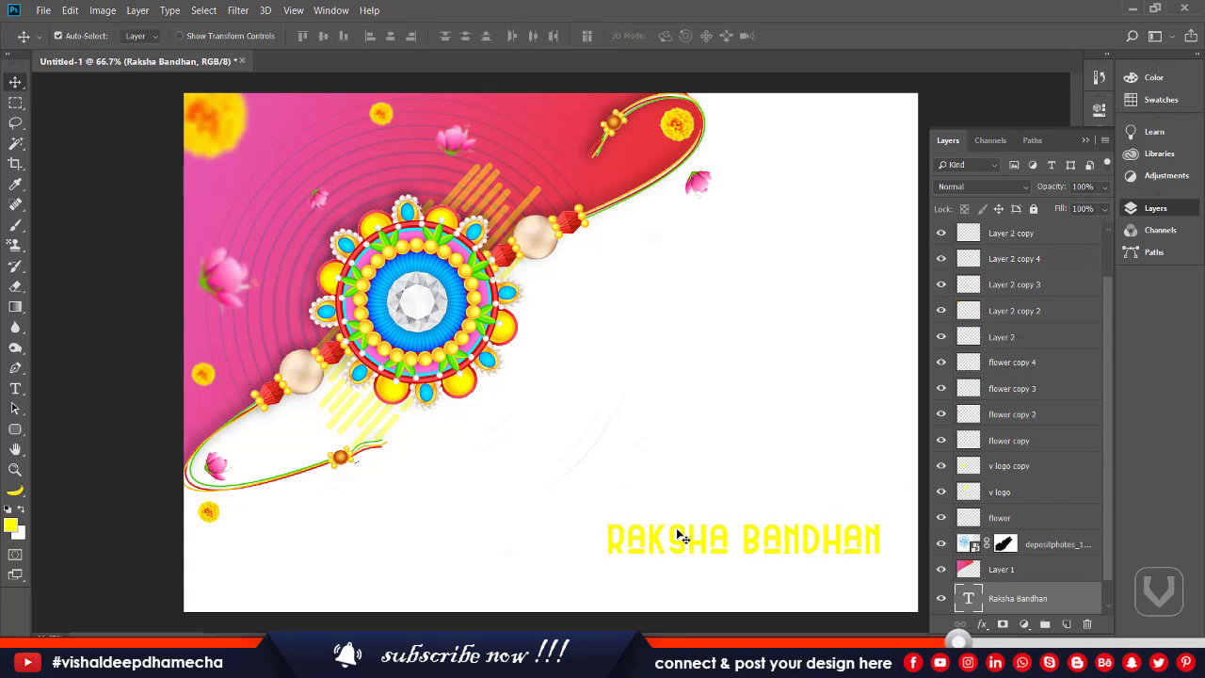
pyautogui.hotkey('ctrl', 't')
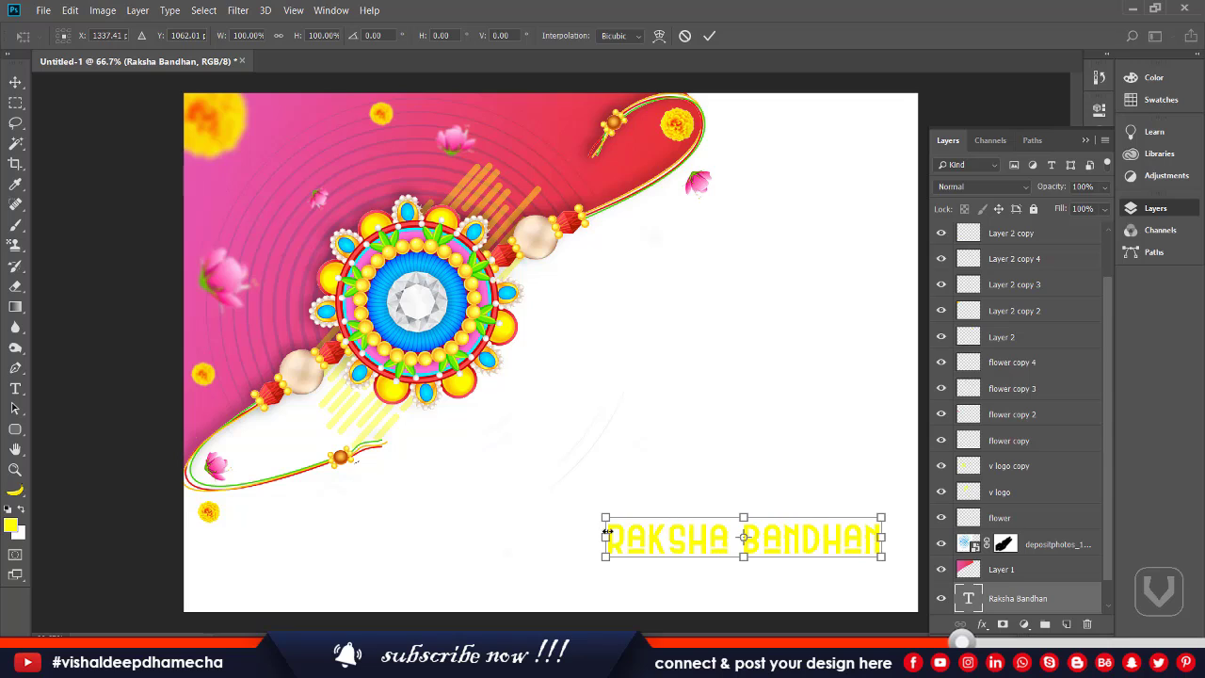
pyautogui.moveTo(596, 514); pyautogui.dragTo(511, 479)
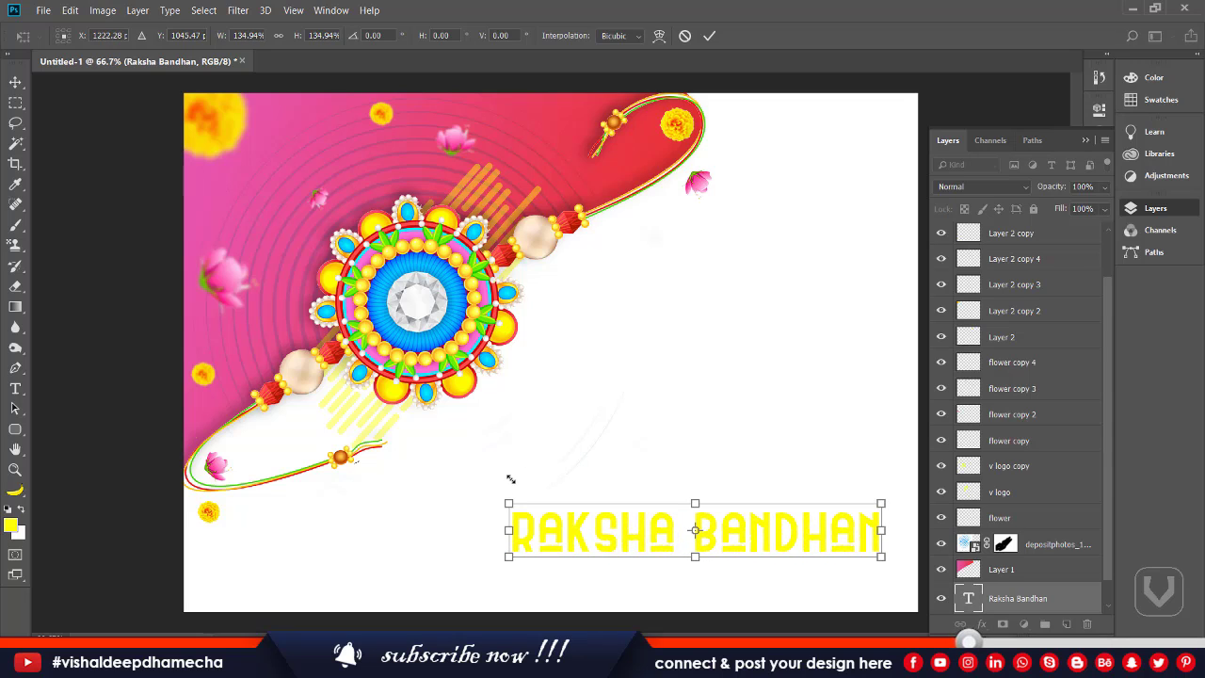
pyautogui.press('Return')
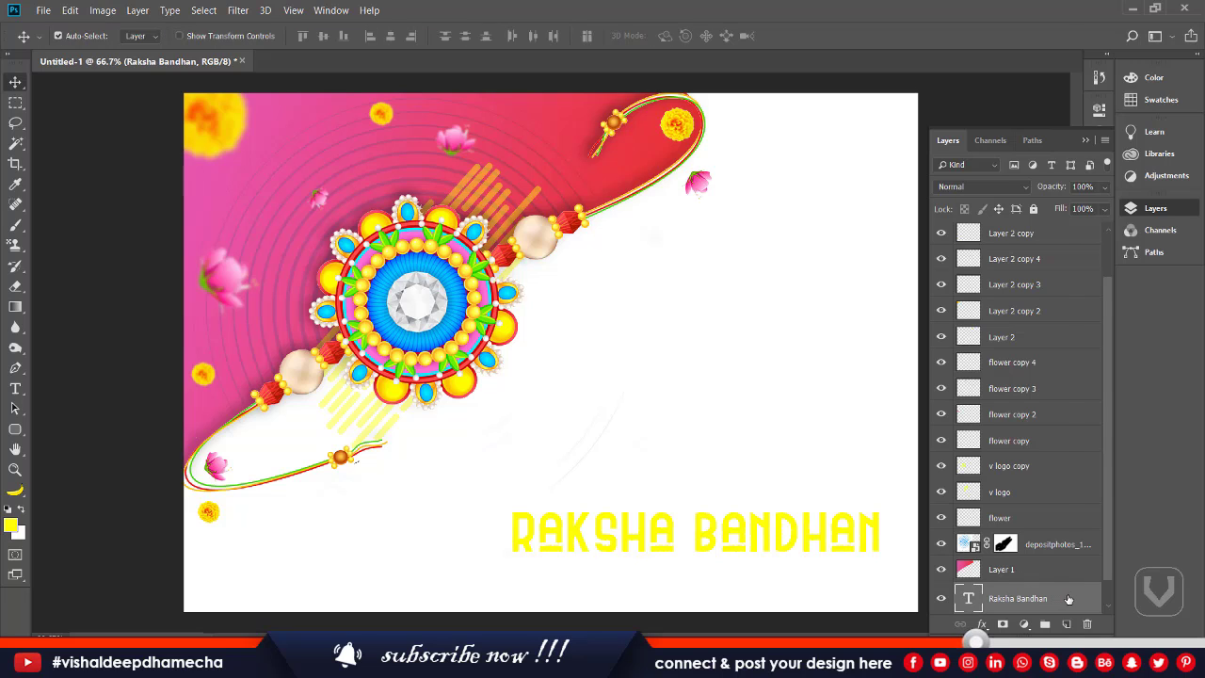
# Rasterize the title layer, fill its letters with the pink-to-red gradient and deselect them.
pyautogui.rightClick(1068, 599)
pyautogui.click(903, 215)
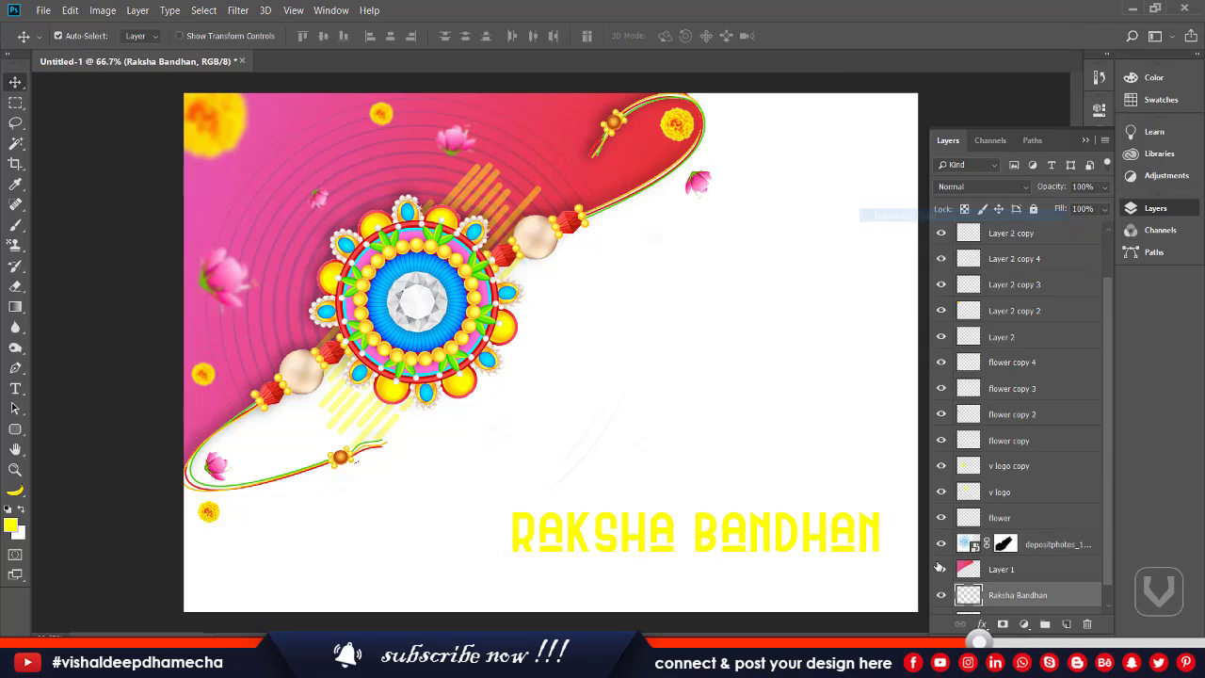
pyautogui.keyDown('ctrl'); pyautogui.click(967, 597); pyautogui.keyUp('ctrl')
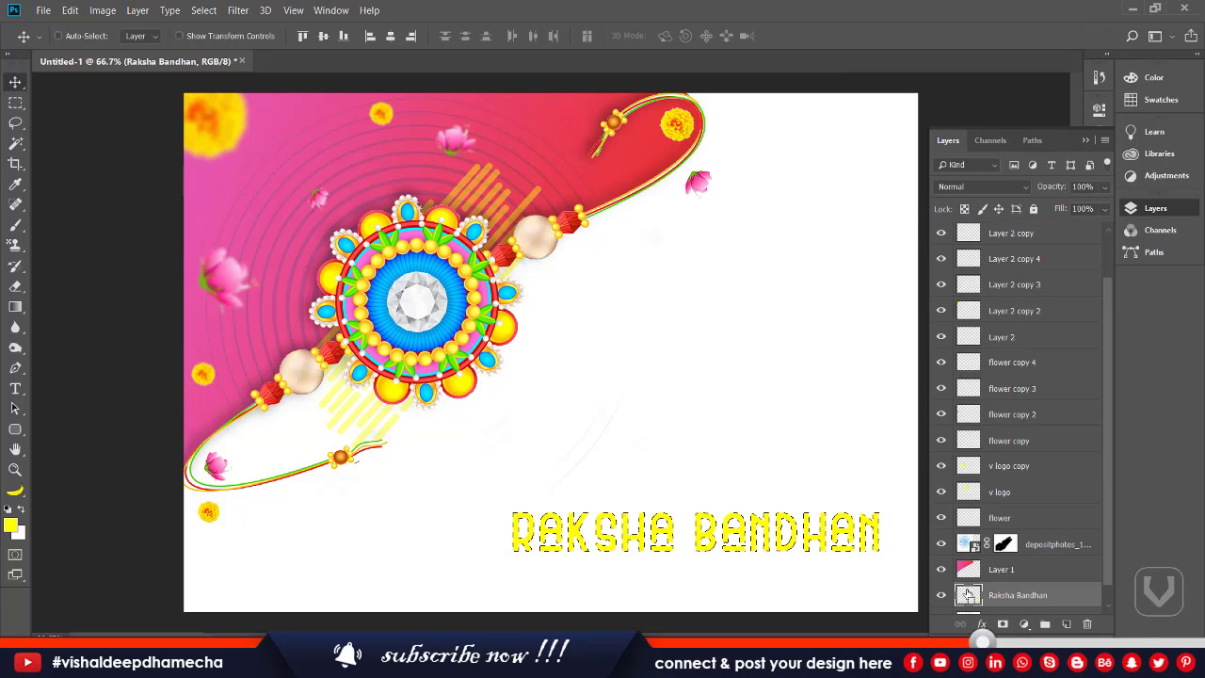
pyautogui.press('g')
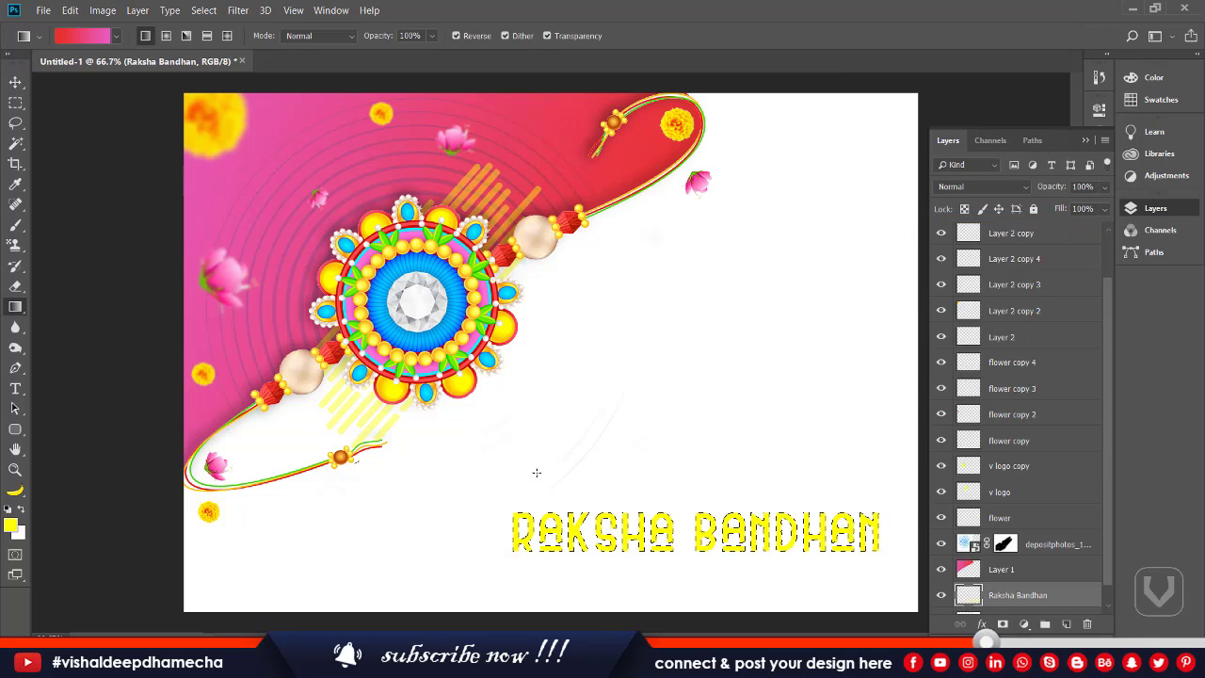
pyautogui.moveTo(584, 466); pyautogui.dragTo(654, 504)
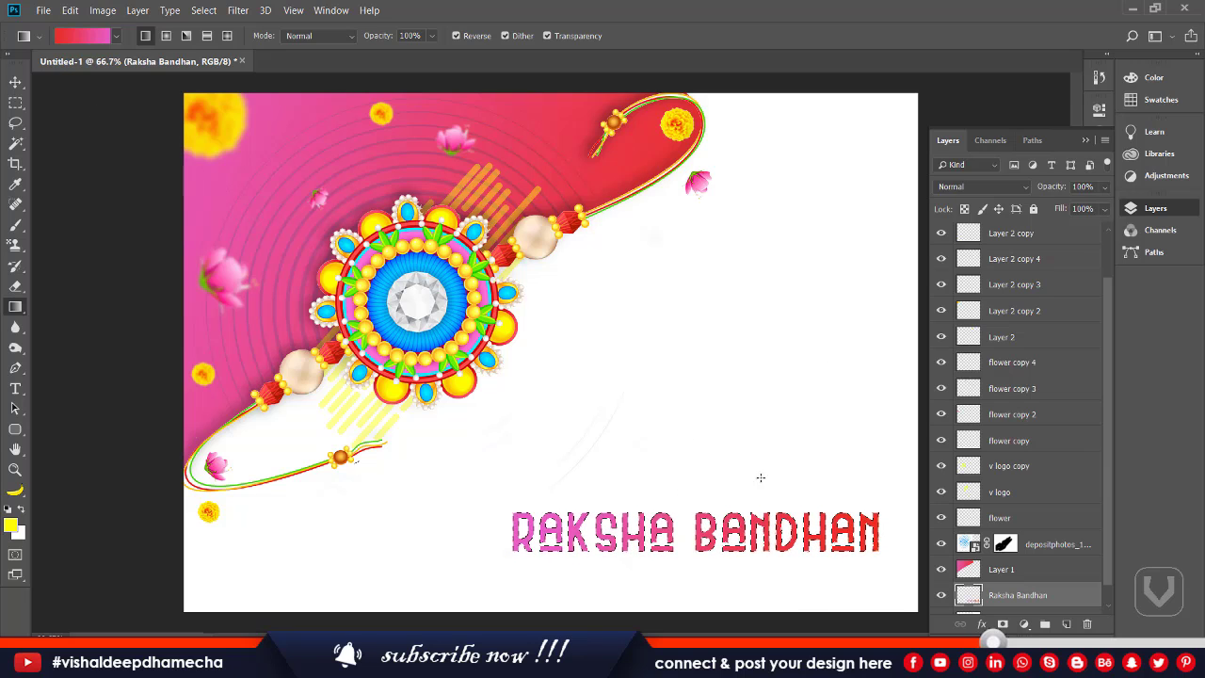
pyautogui.moveTo(715, 564); pyautogui.dragTo(638, 574)
pyautogui.moveTo(661, 473); pyautogui.dragTo(689, 593)
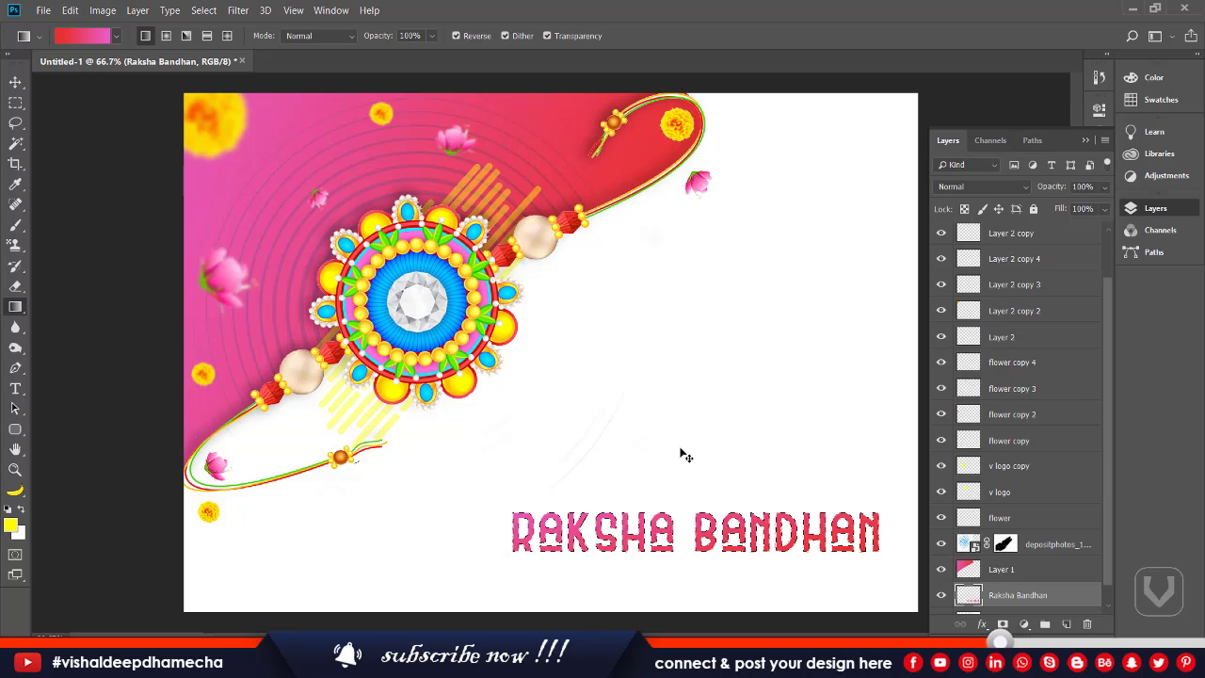
pyautogui.hotkey('ctrl', 'd')
pyautogui.press('v')
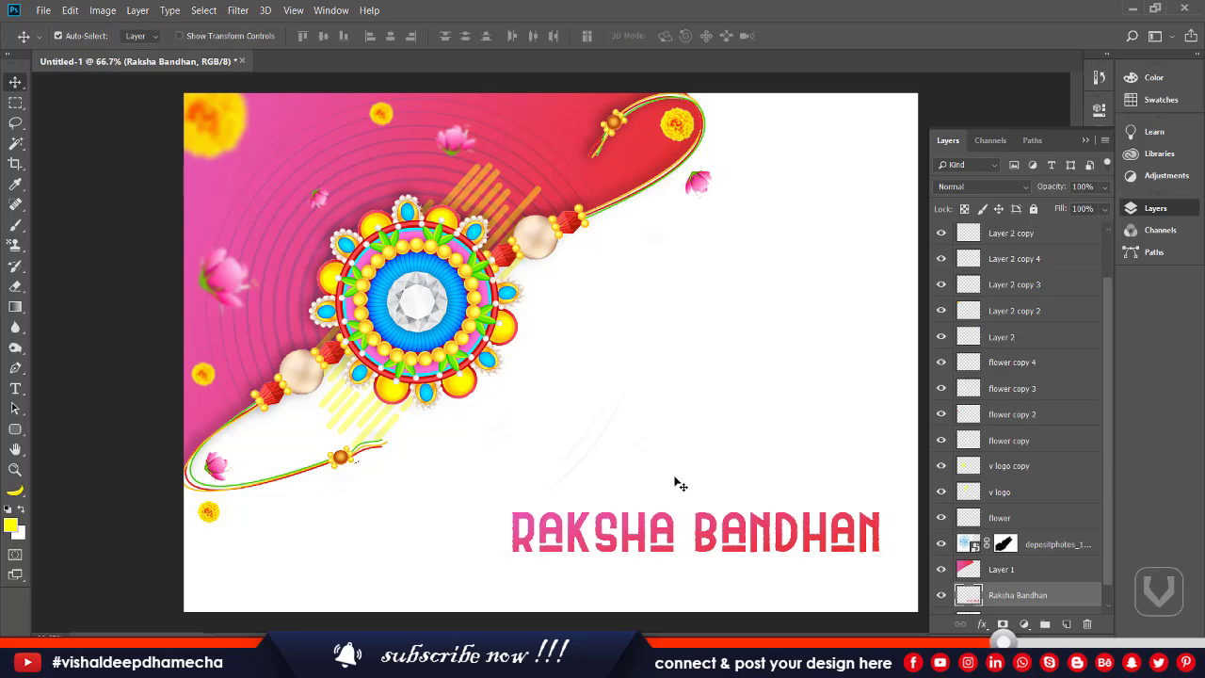
# Shift the ring pattern behind the rakhi slightly and move the title closer to the card's lower right corner.
pyautogui.click(636, 558)
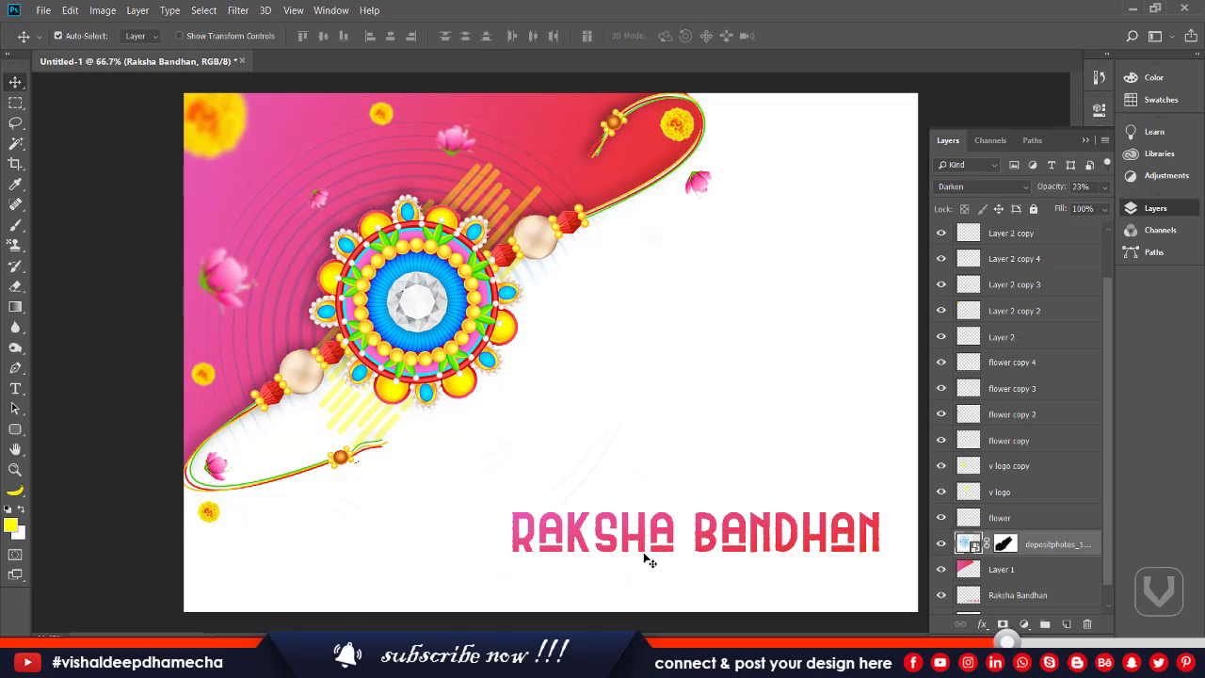
pyautogui.moveTo(647, 561); pyautogui.dragTo(652, 561)
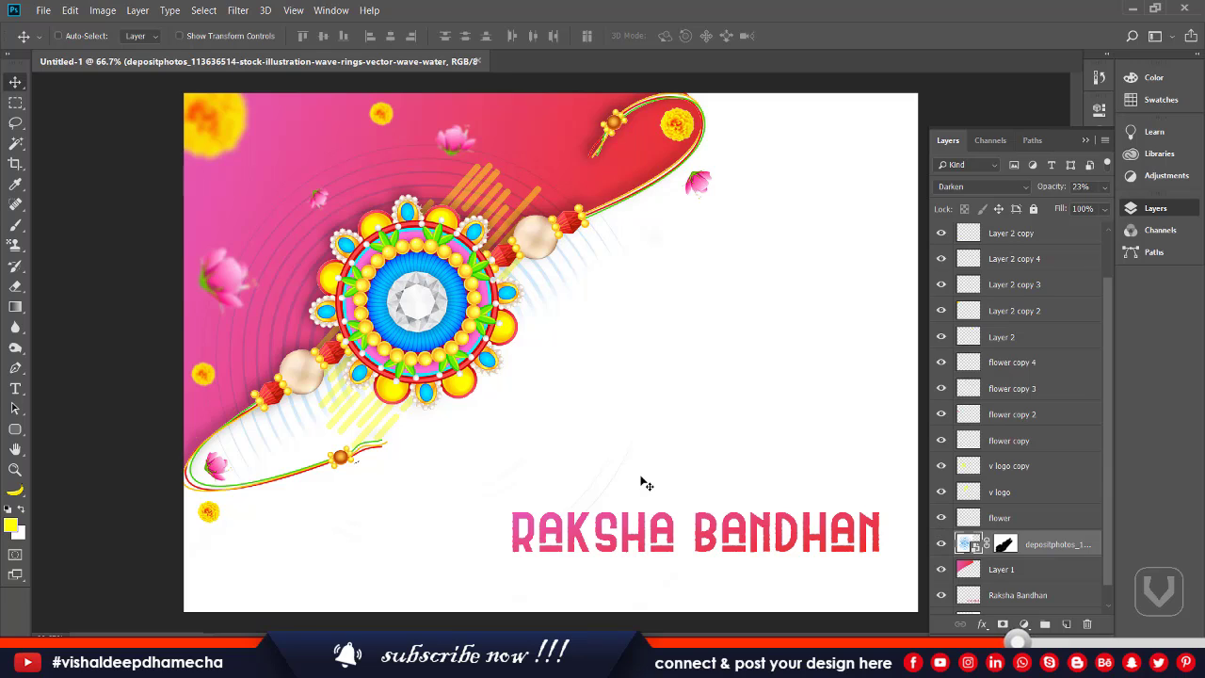
pyautogui.press('ctrl')
pyautogui.moveTo(717, 563)
pyautogui.mouseDown()
pyautogui.moveTo(717, 551)
pyautogui.moveTo(725, 570)
pyautogui.mouseUp()
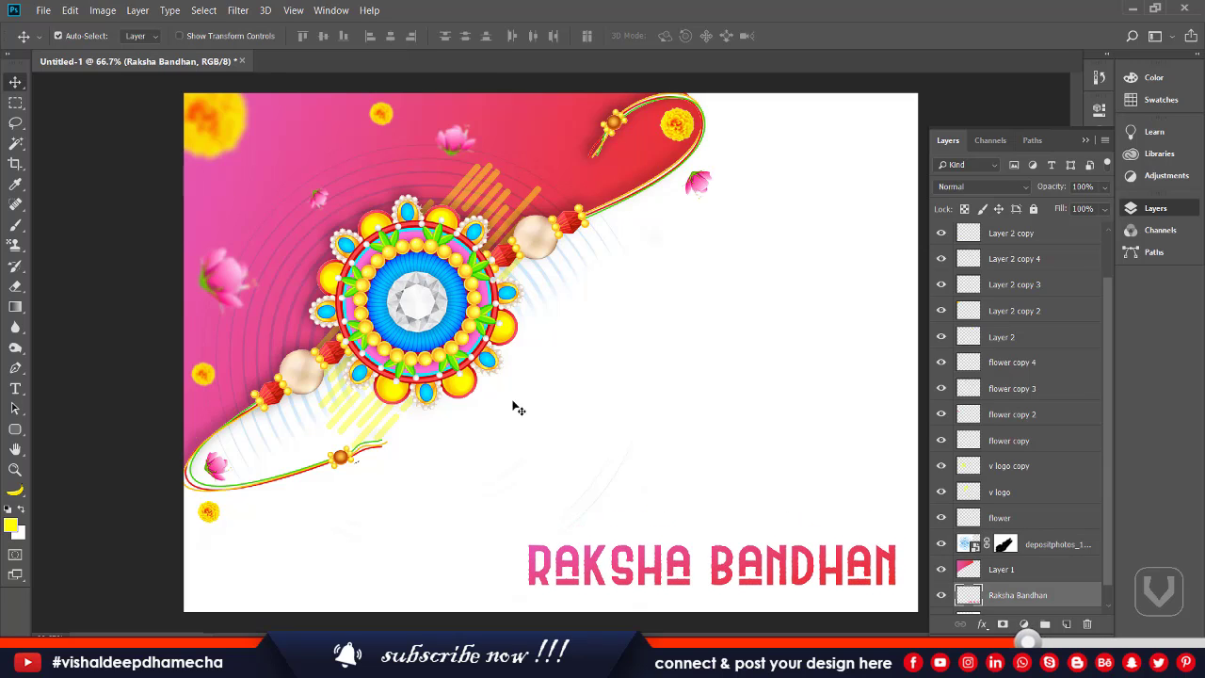
# Add the two-line text "wishing you all brother and sisters / very happy and prosperous" below the rakhi.
pyautogui.press('t')
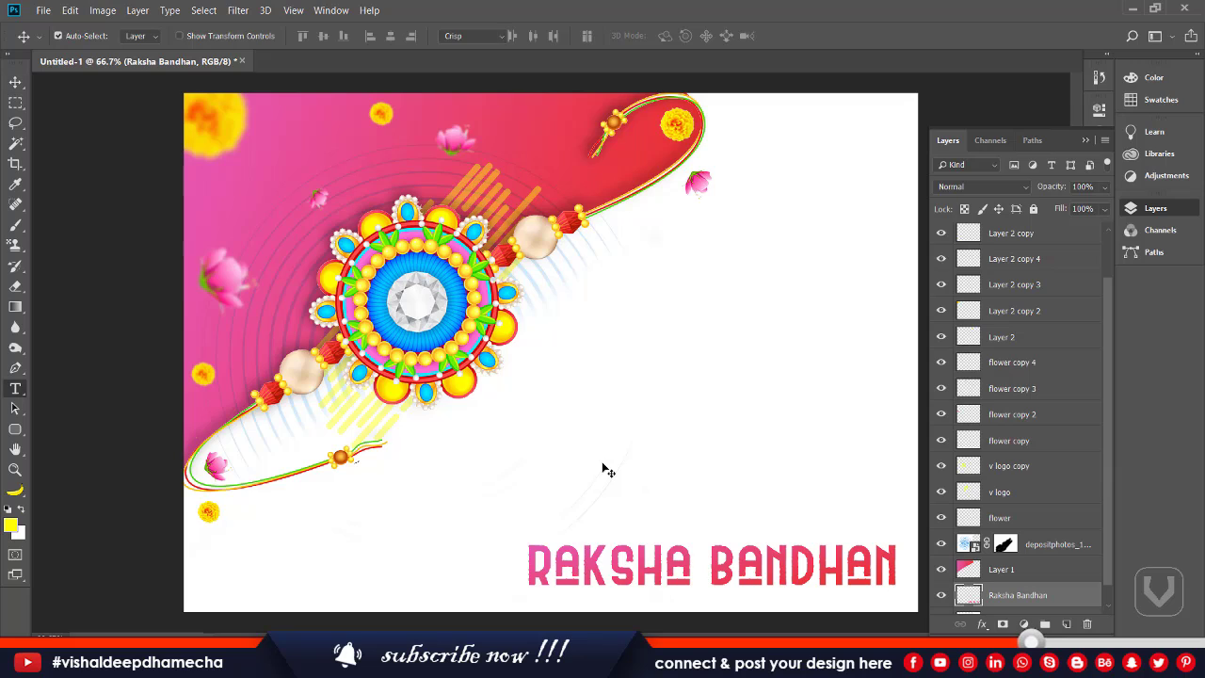
pyautogui.click(473, 467)
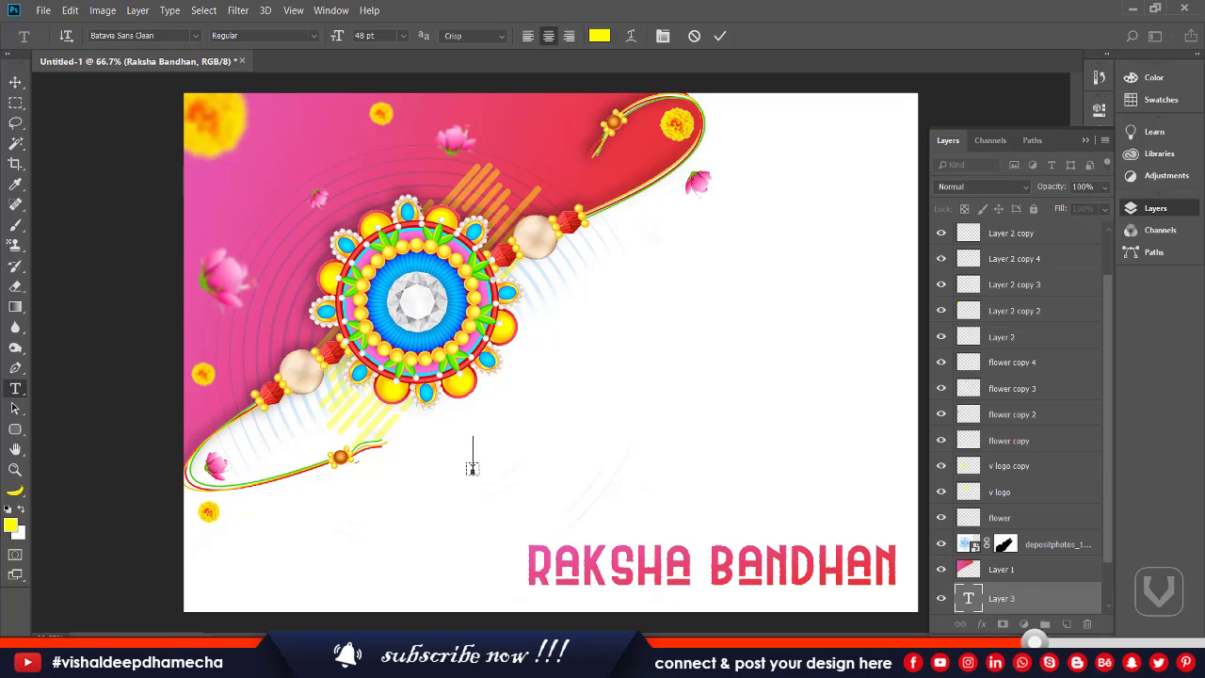
pyautogui.write('WISHI')
pyautogui.write('NG YOU ALL BROTHER AND SISTERS')
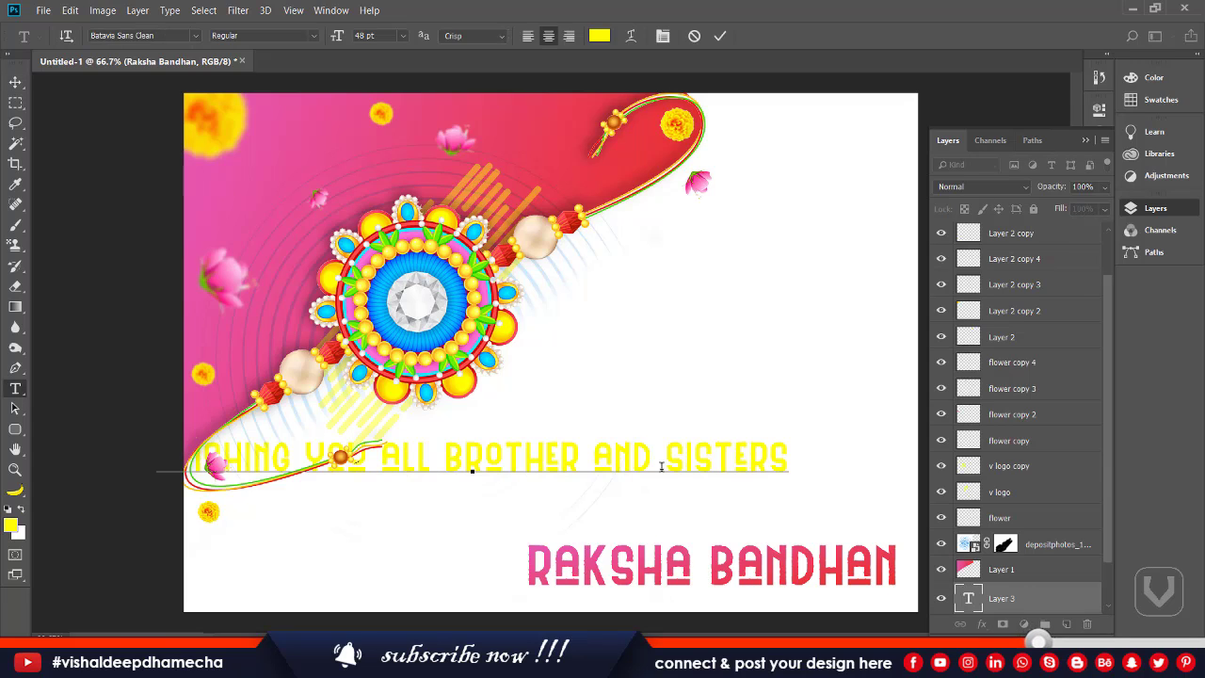
pyautogui.write('VERY HA')
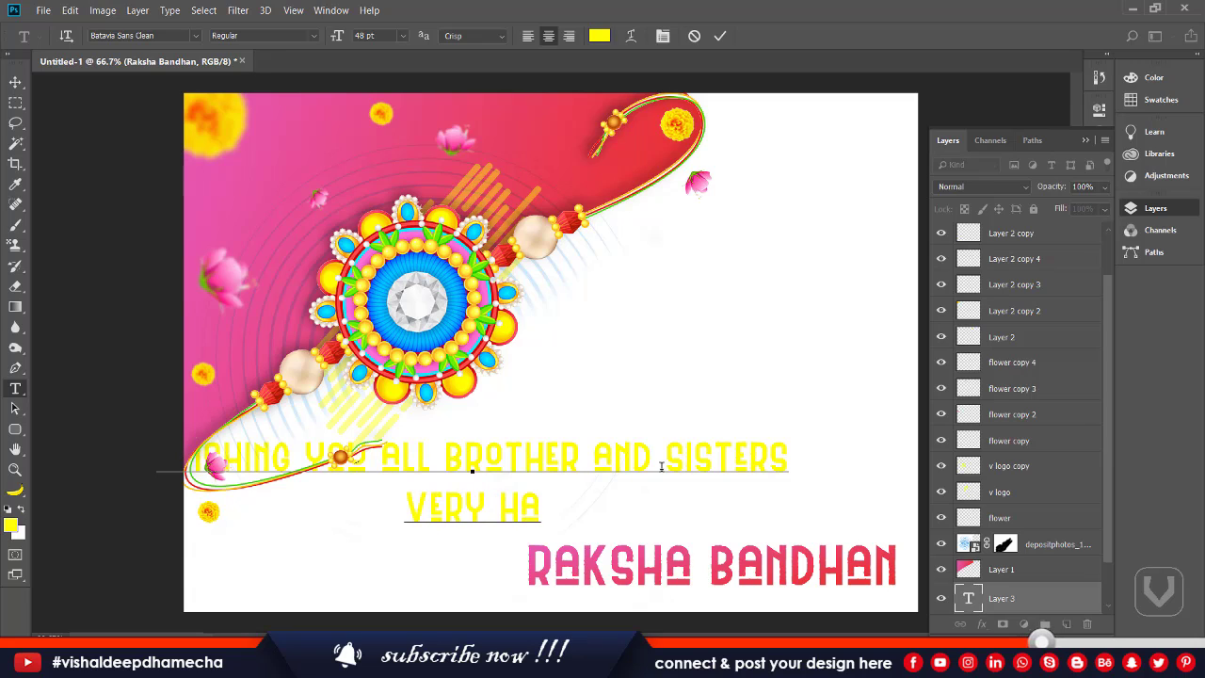
pyautogui.write('PPY AND ')
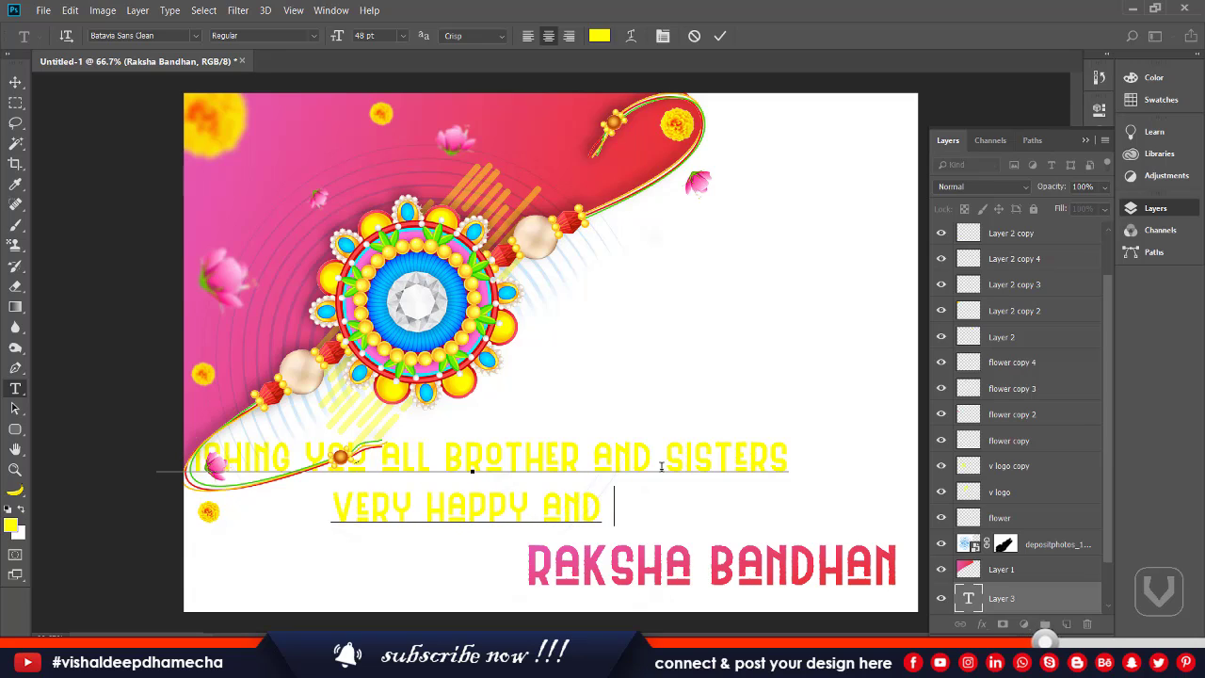
pyautogui.write('PROSPER')
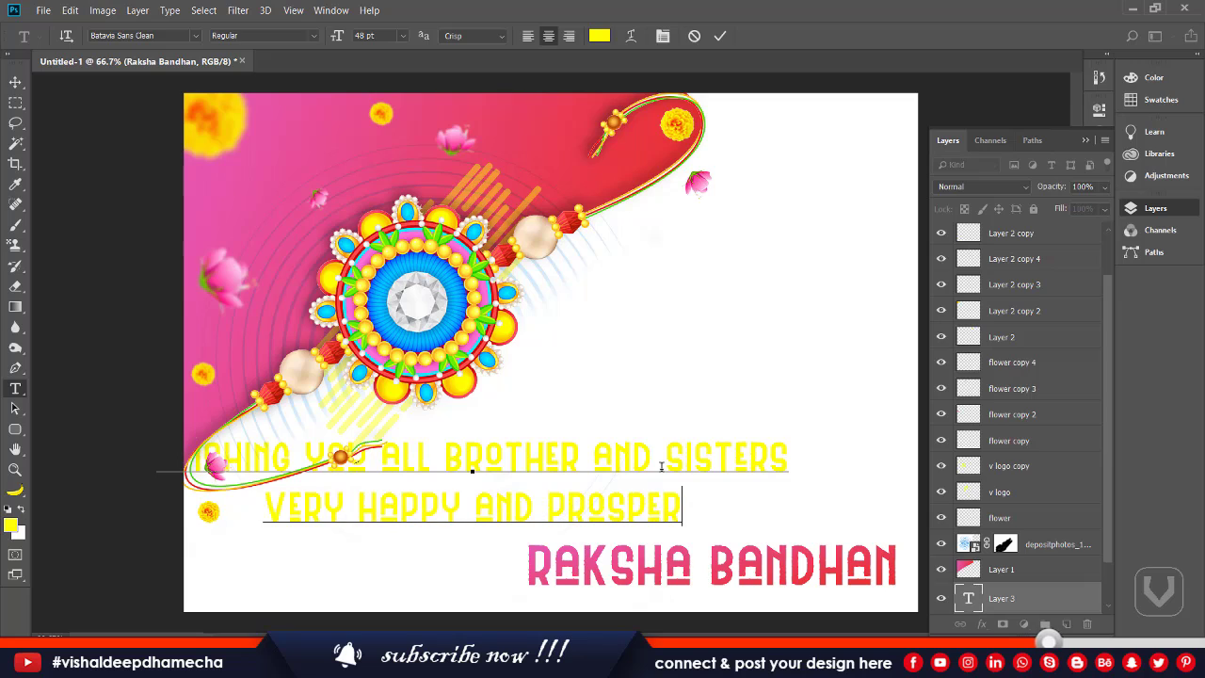
pyautogui.write('OUS')
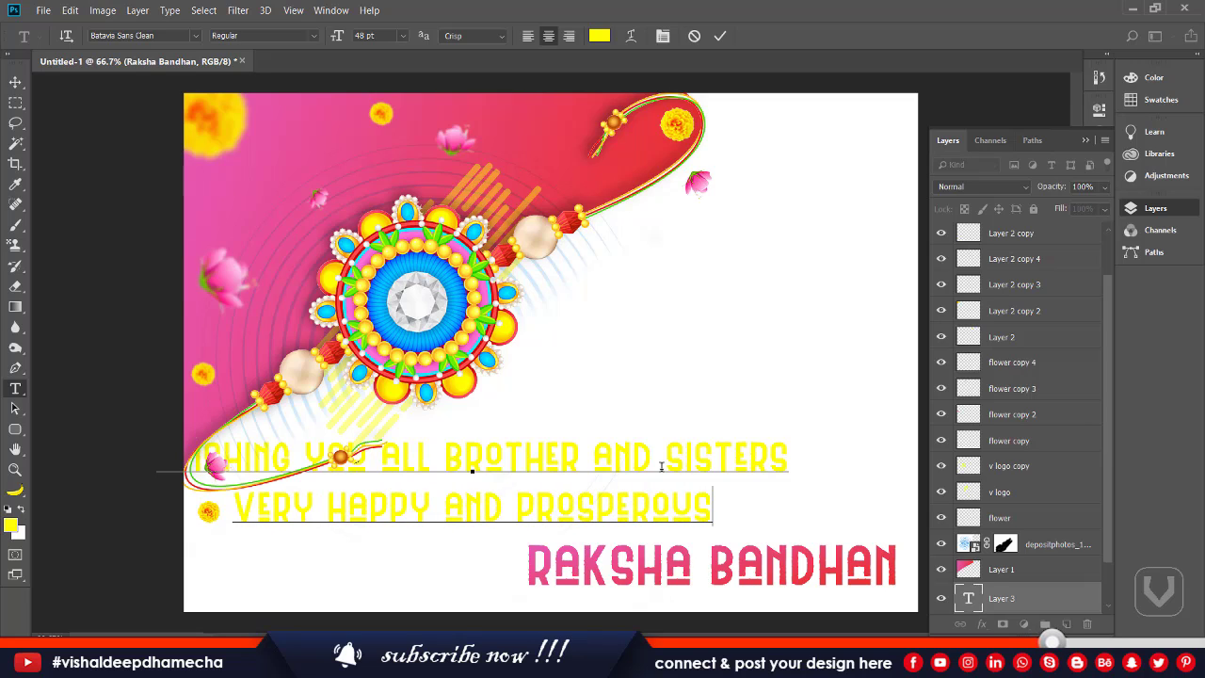
# Set the wishing message's font to Century Gothic Bold Italic and its size to 14 pt.
pyautogui.hotkey('ctrl', 'a')
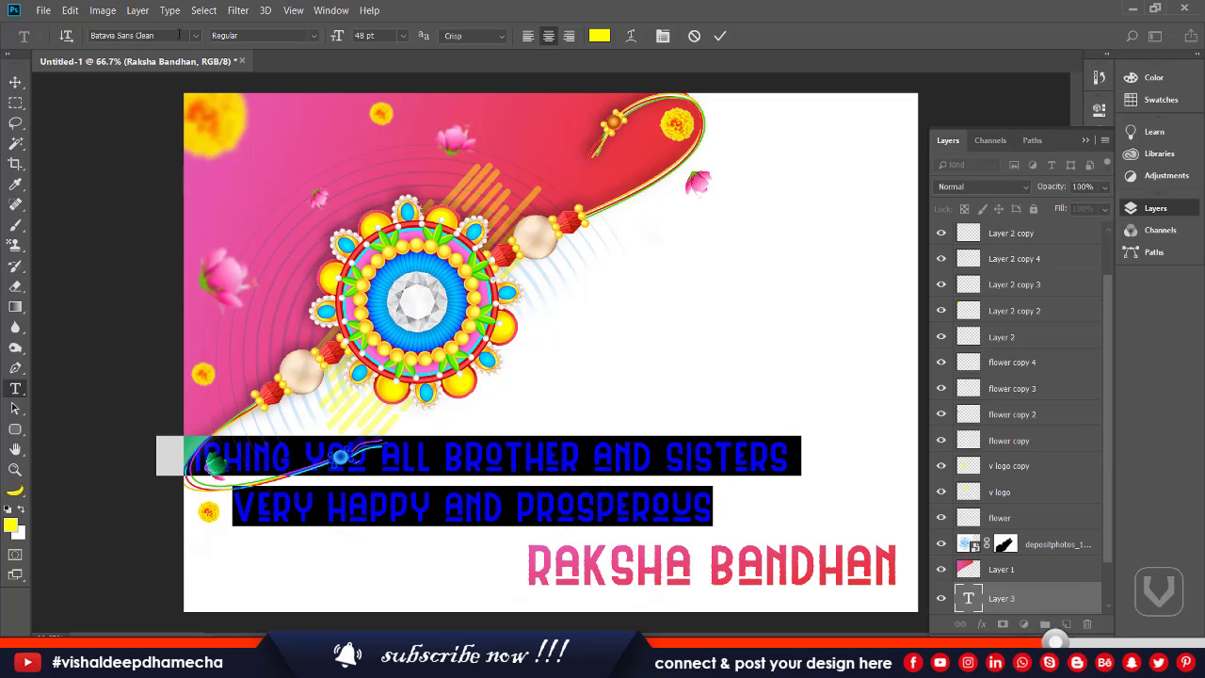
pyautogui.click(169, 35)
pyautogui.write('cent')
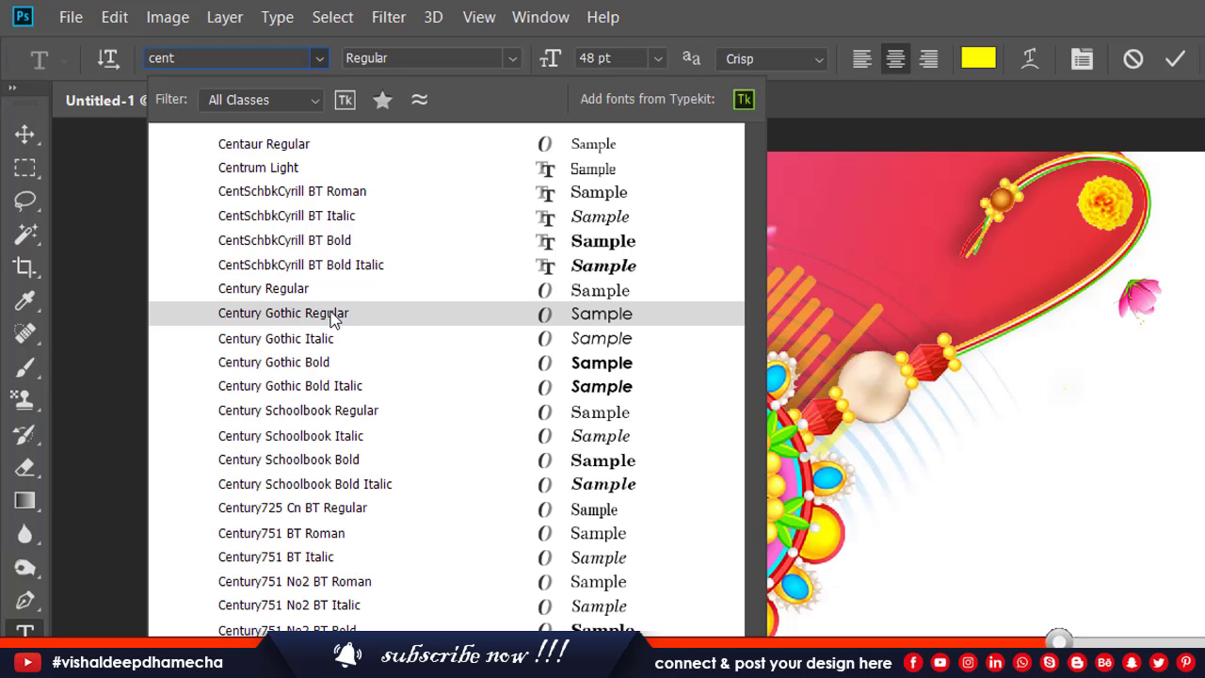
pyautogui.click(336, 346)
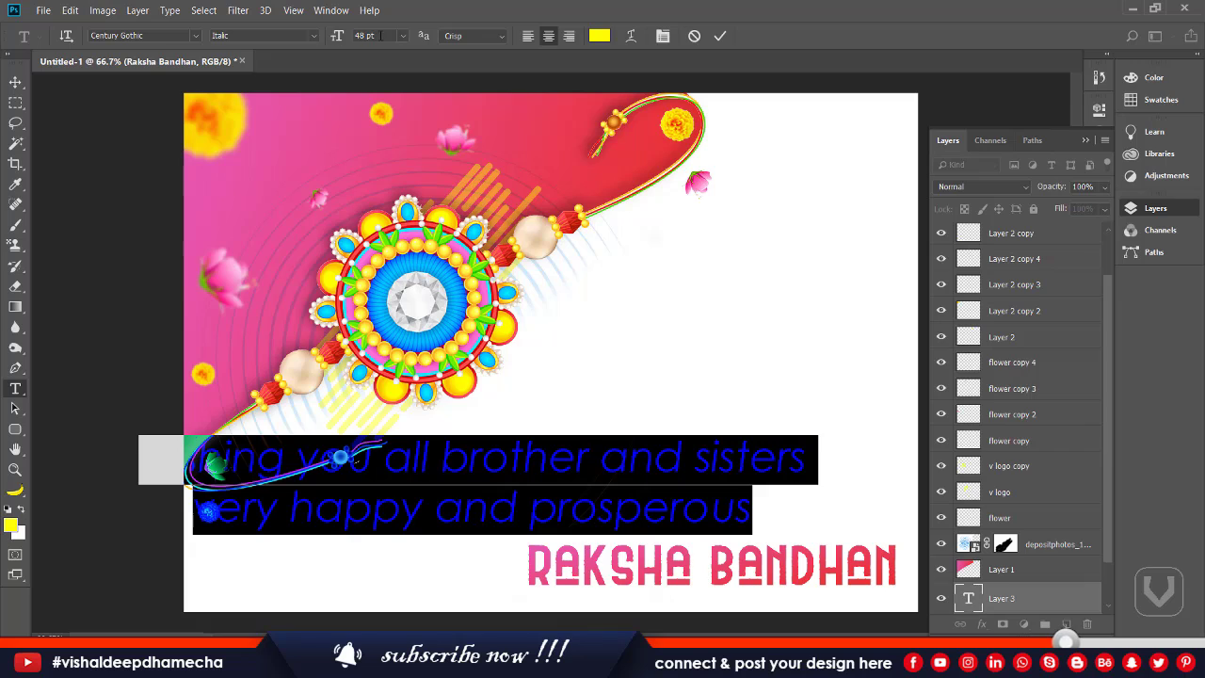
pyautogui.click(500, 39)
pyautogui.click(532, 72)
pyautogui.click(320, 41)
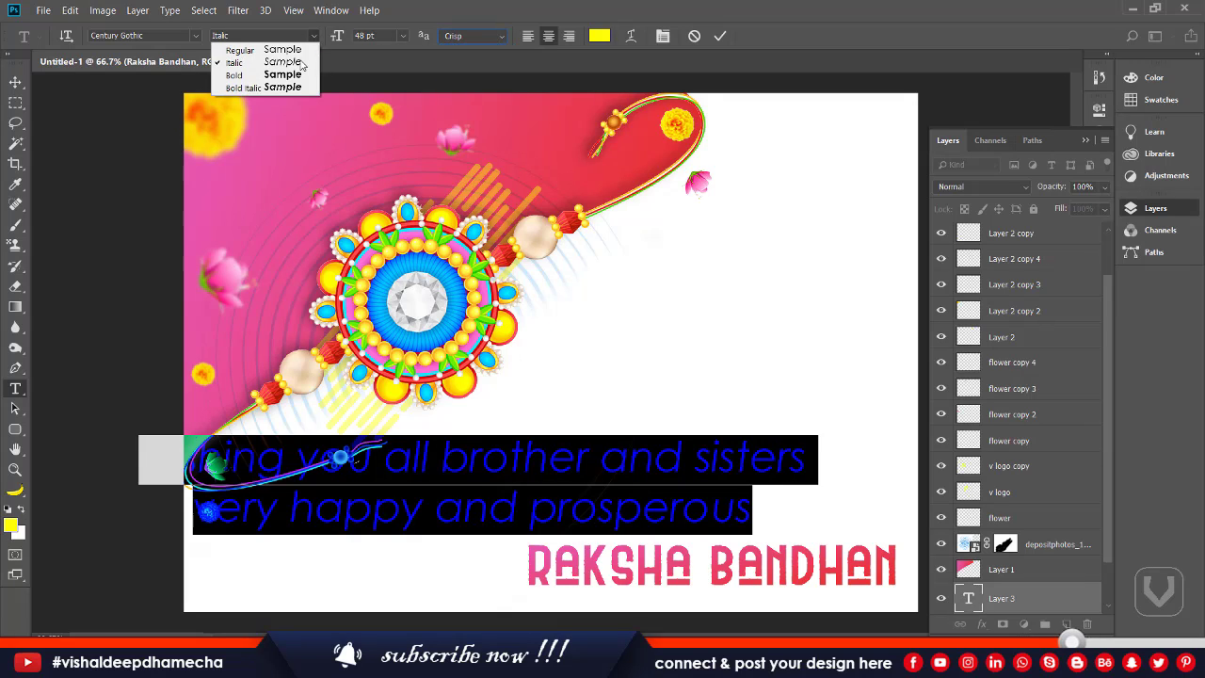
pyautogui.click(263, 91)
pyautogui.click(402, 36)
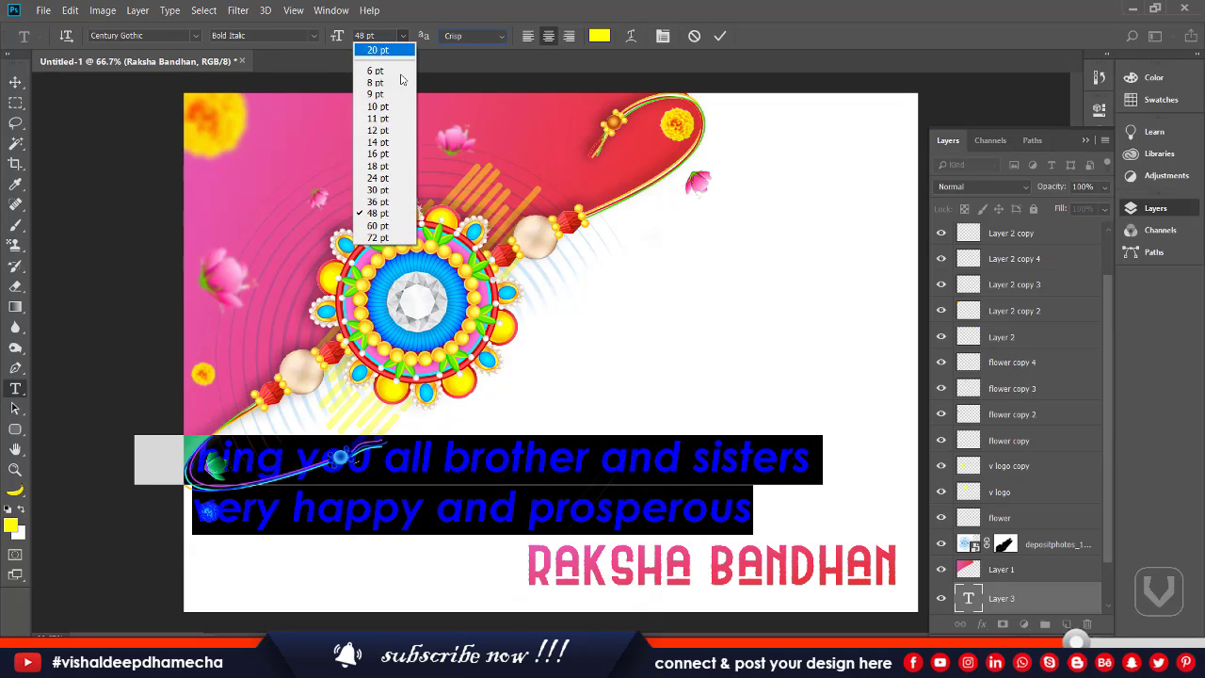
pyautogui.click(377, 141)
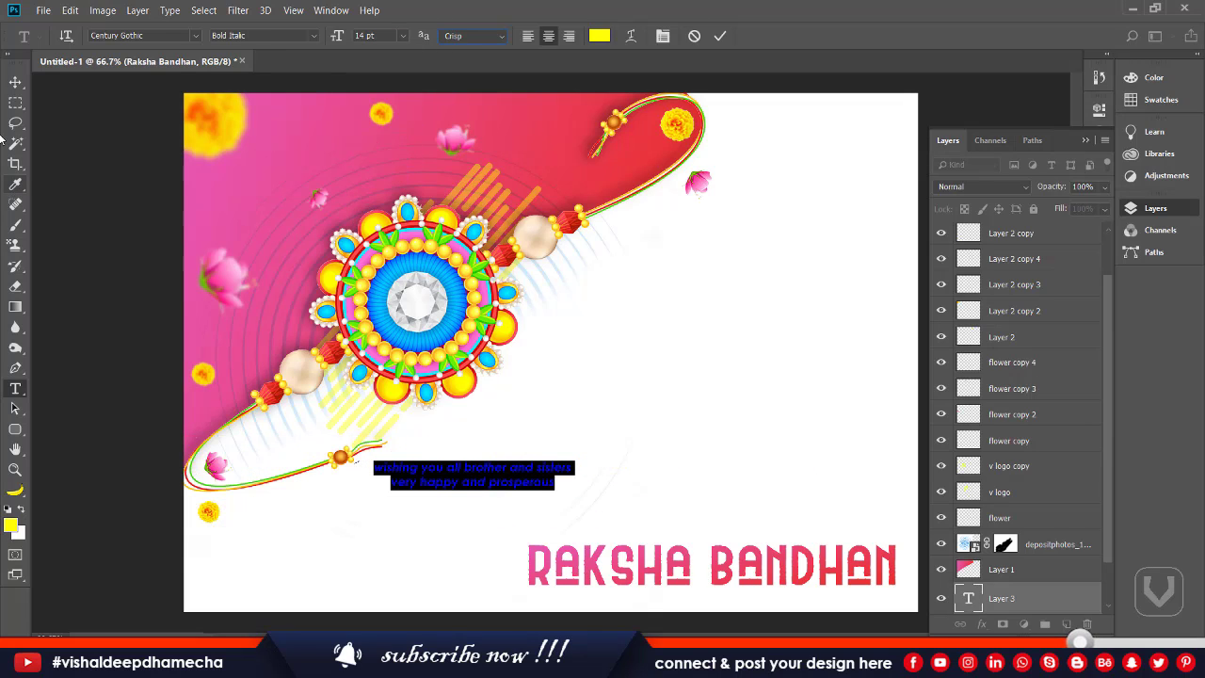
# Move the wishing message to just above the "Raksha Bandhan" title.
pyautogui.click(15, 83)
pyautogui.click(59, 82)
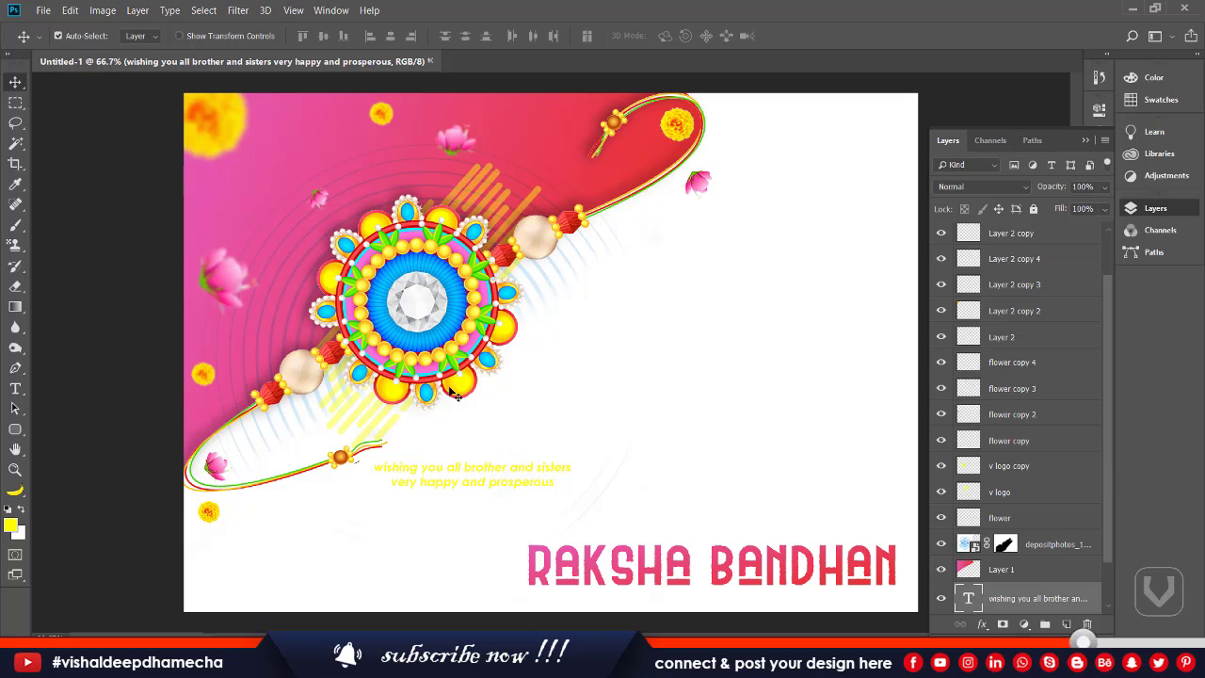
pyautogui.moveTo(495, 471); pyautogui.dragTo(708, 508)
# Recolor the whole wishing message with the light blue 03c4fd sampled from the rakhi's blue ring.
pyautogui.press('t')
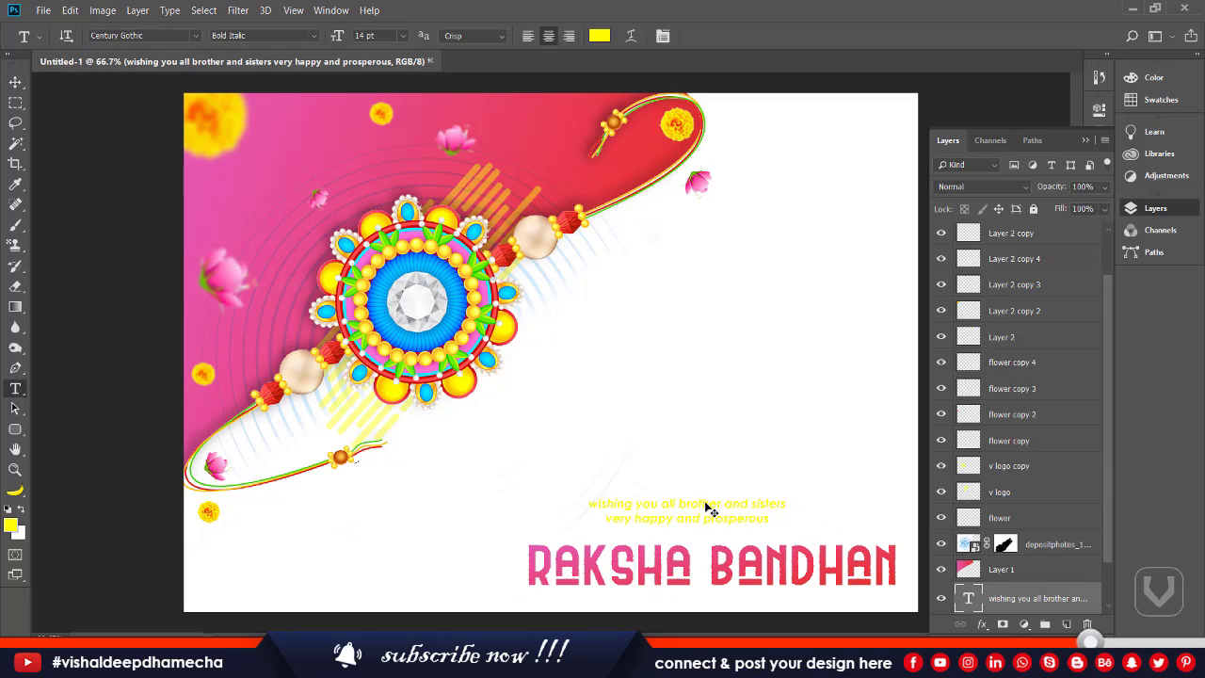
pyautogui.hotkey('ctrl', 'a')
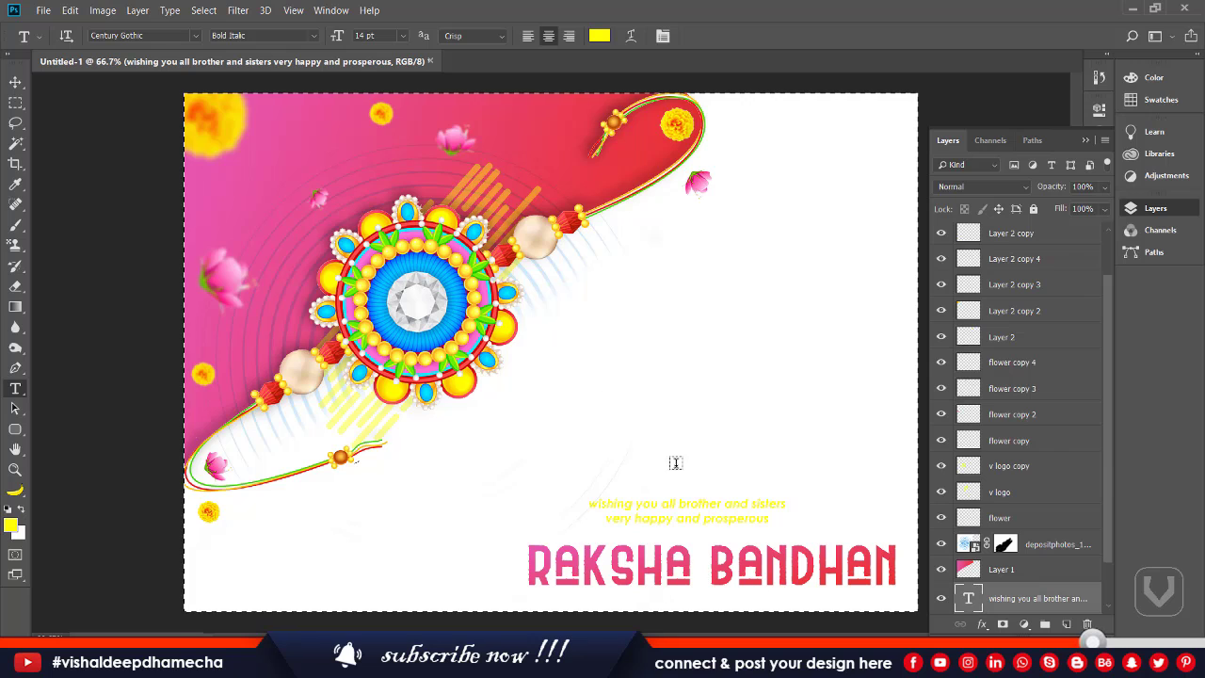
pyautogui.click(711, 507)
pyautogui.hotkey('ctrl', 'a')
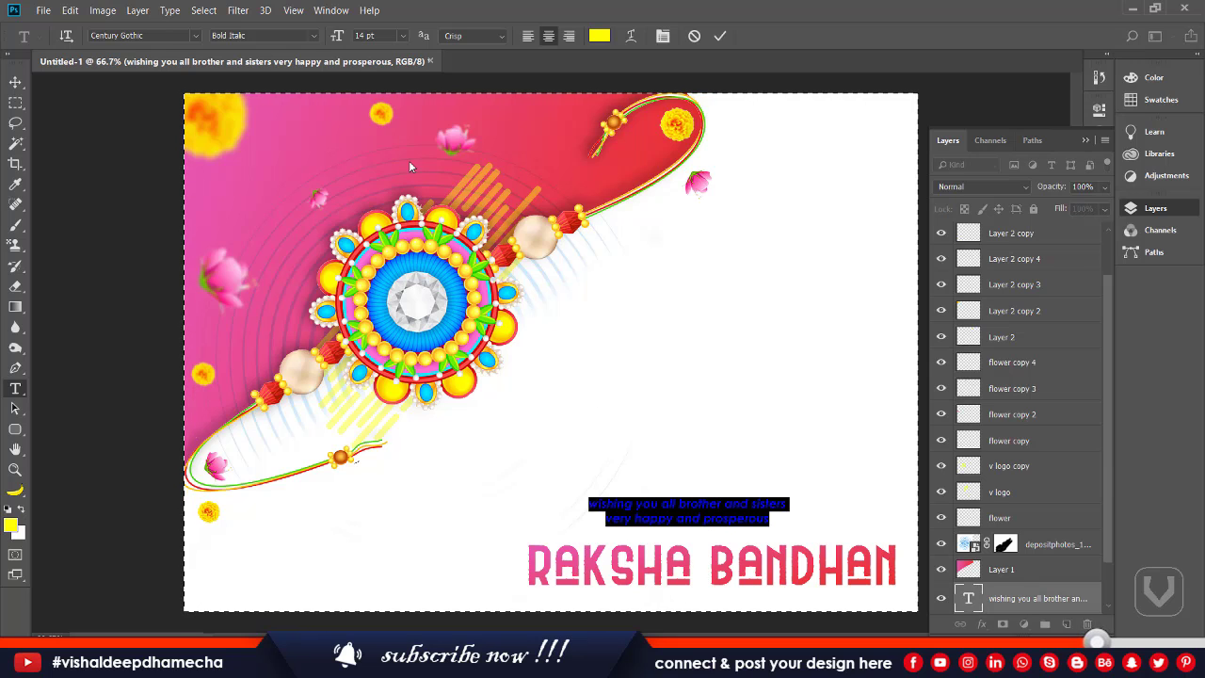
pyautogui.click(599, 36)
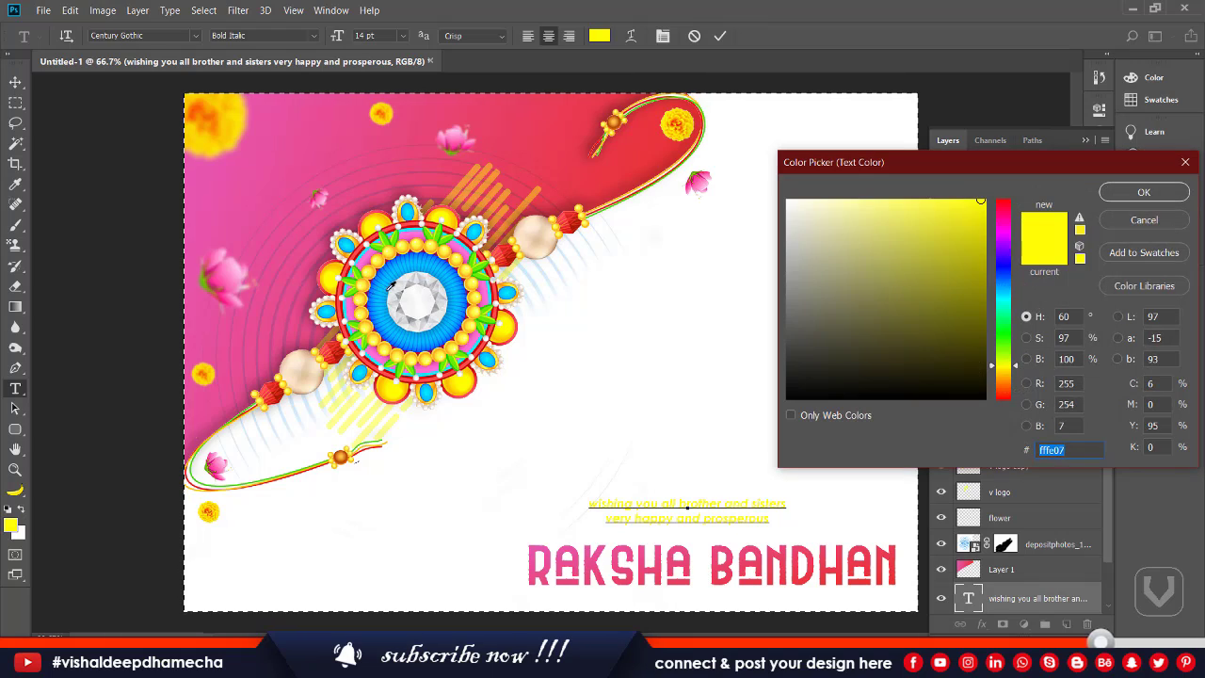
pyautogui.click(386, 286)
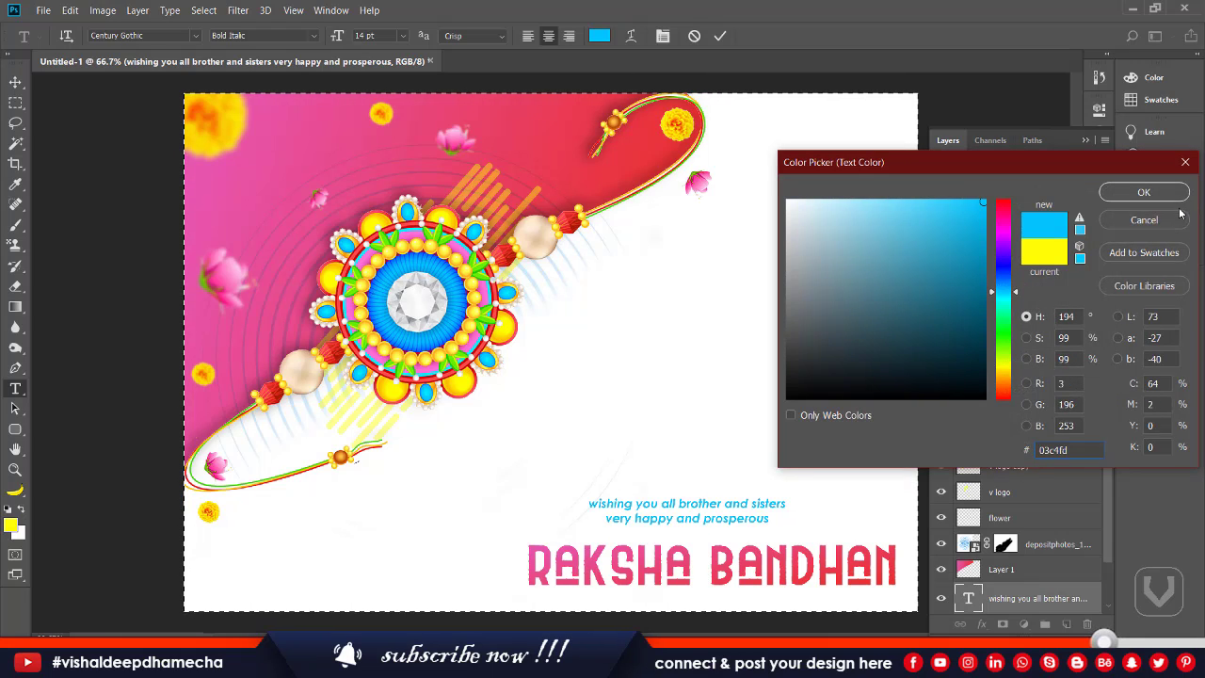
pyautogui.click(1143, 192)
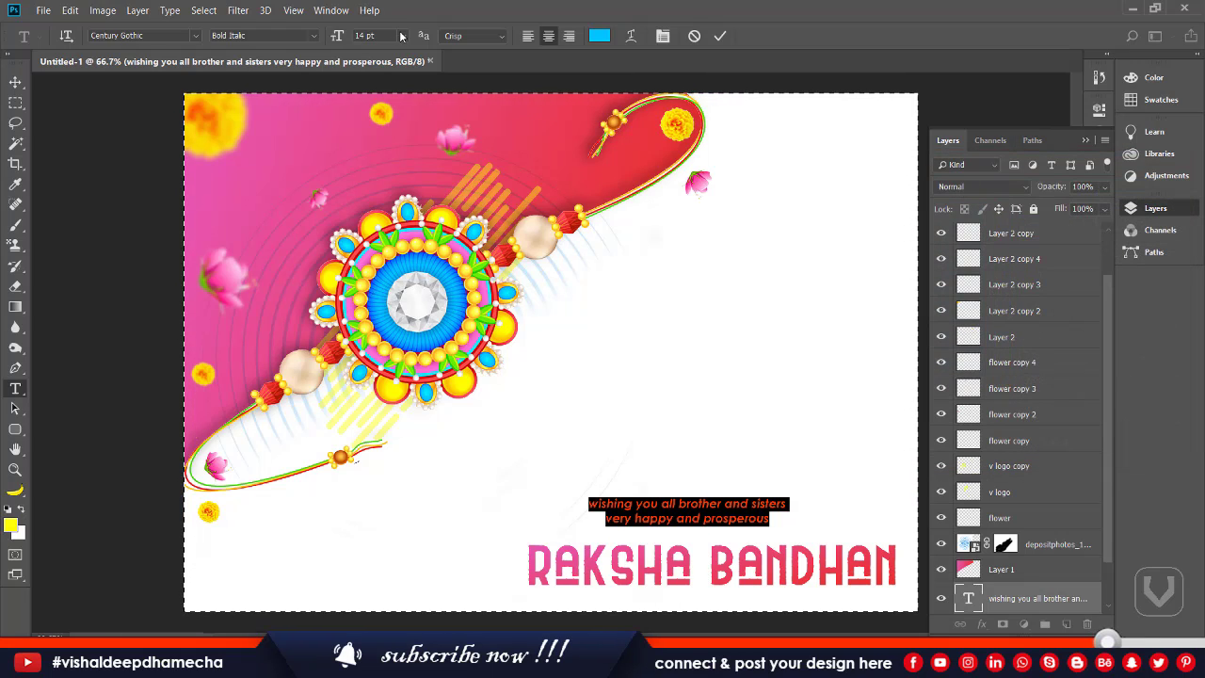
# Set the wishing message's font size to 18 pt and commit the text.
pyautogui.click(403, 36)
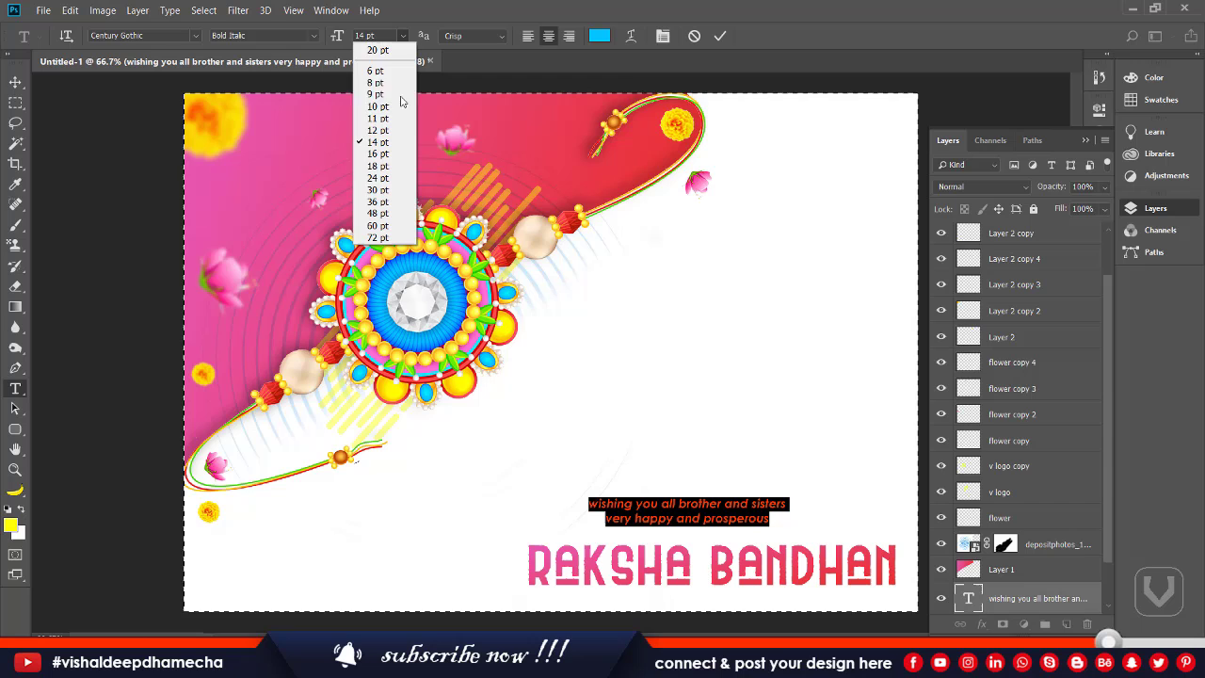
pyautogui.click(403, 201)
pyautogui.click(403, 35)
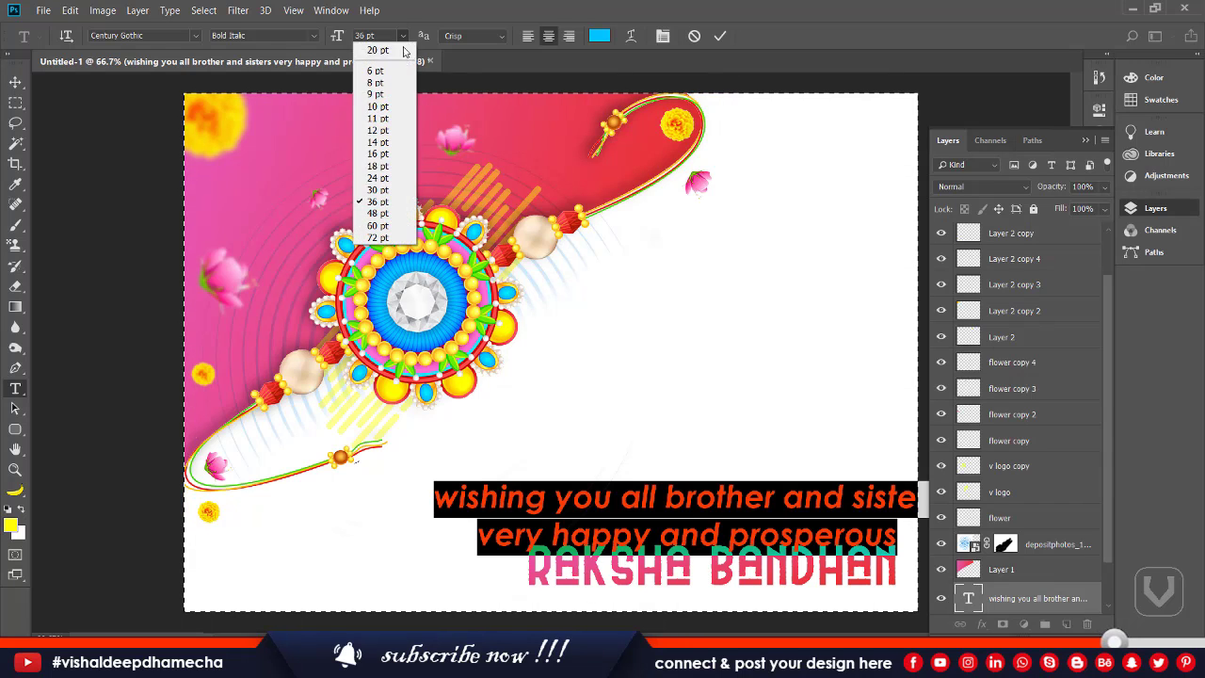
pyautogui.click(387, 168)
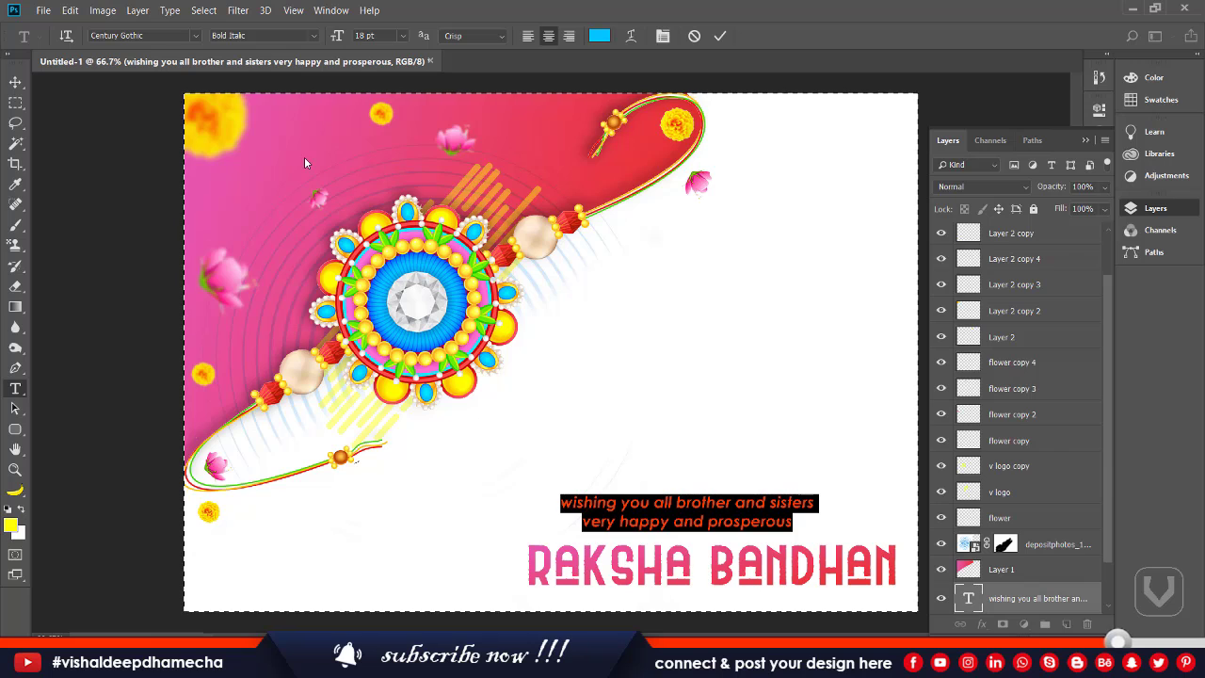
pyautogui.click(19, 83)
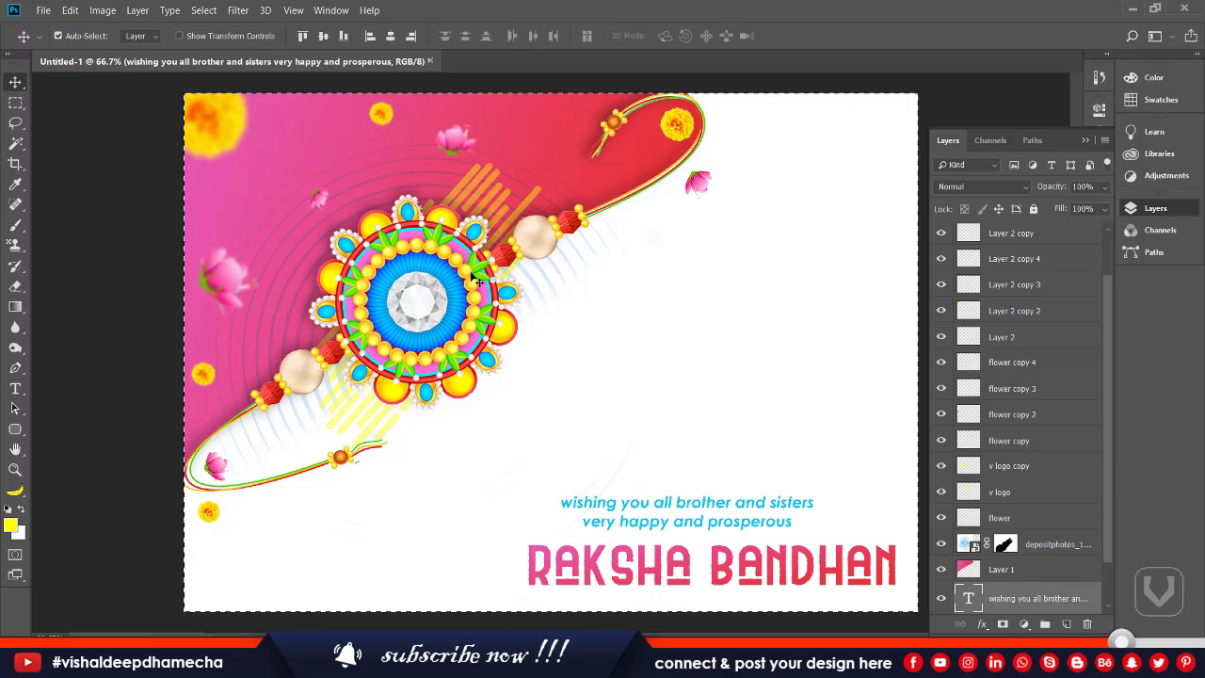
# Split the "Raksha Bandhan" title into two stacked lines in the card's lower-right corner, with the wishing message directly above them.
pyautogui.moveTo(725, 502); pyautogui.dragTo(736, 507)
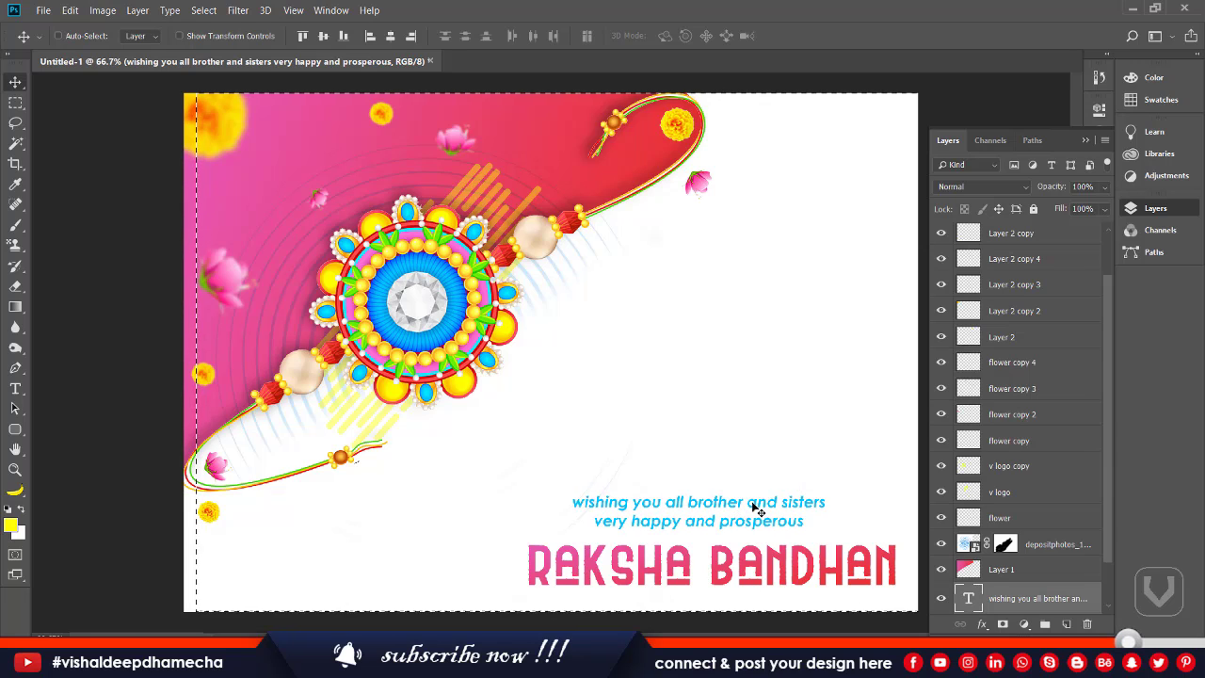
pyautogui.click(728, 551)
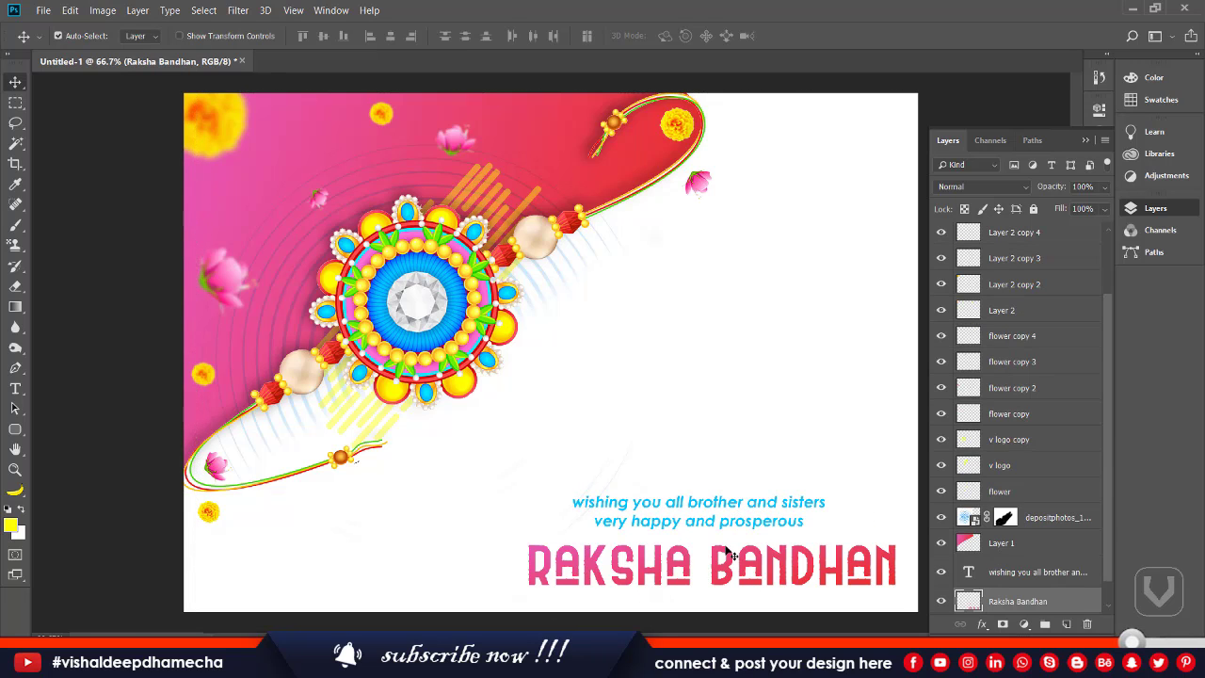
pyautogui.moveTo(731, 524); pyautogui.dragTo(730, 447)
pyautogui.moveTo(722, 578); pyautogui.dragTo(723, 527)
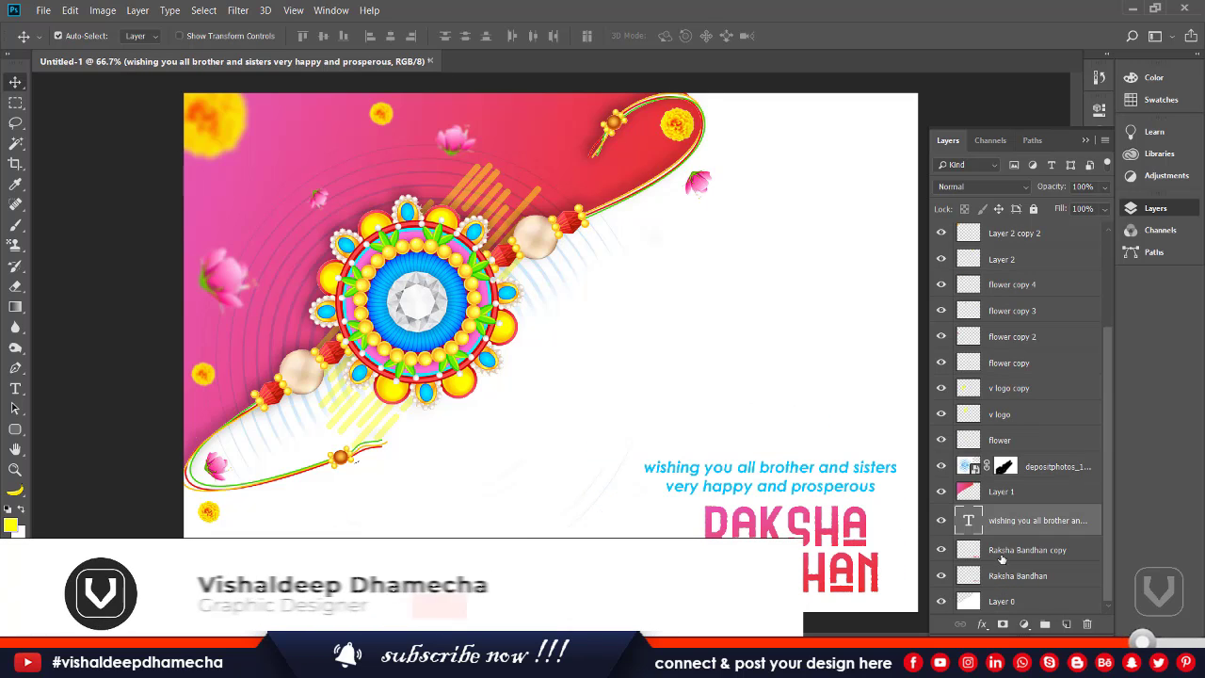
# Align the wishing message and both title word layers on their horizontal centers.
pyautogui.keyDown('shift'); pyautogui.click(1012, 574); pyautogui.keyUp('shift')
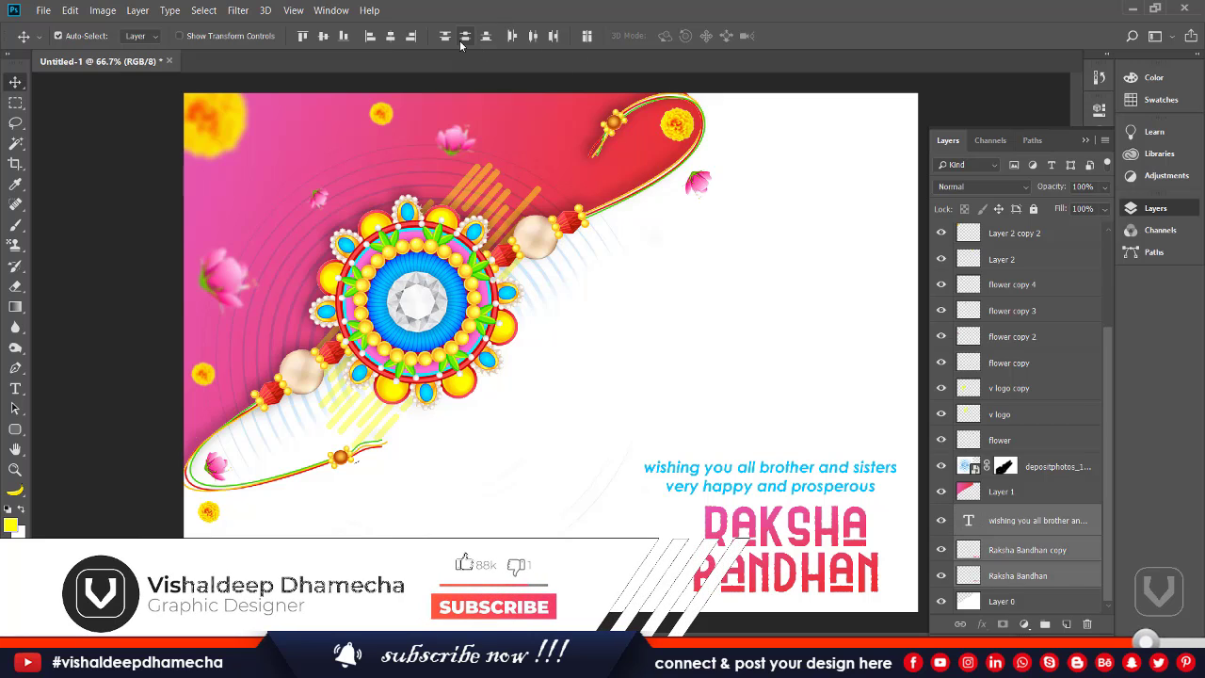
pyautogui.click(389, 36)
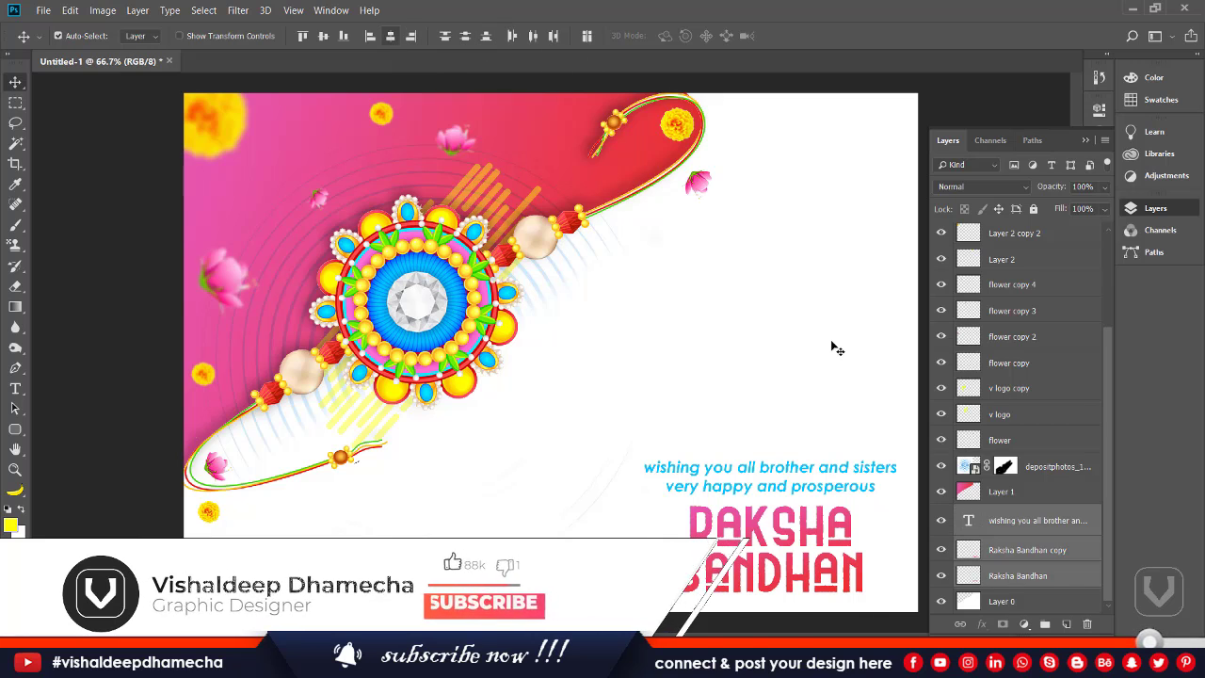
# Preview the finished card in full-screen mode, fitted to the screen.
pyautogui.click(1152, 208)
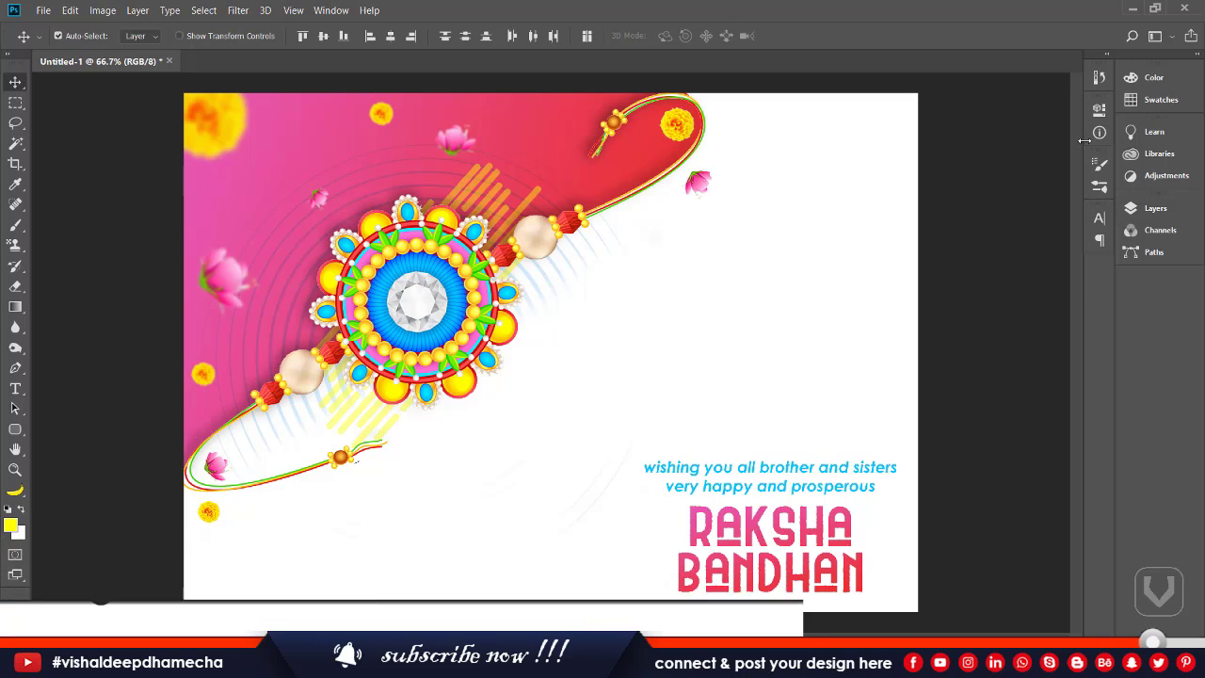
pyautogui.press('f')
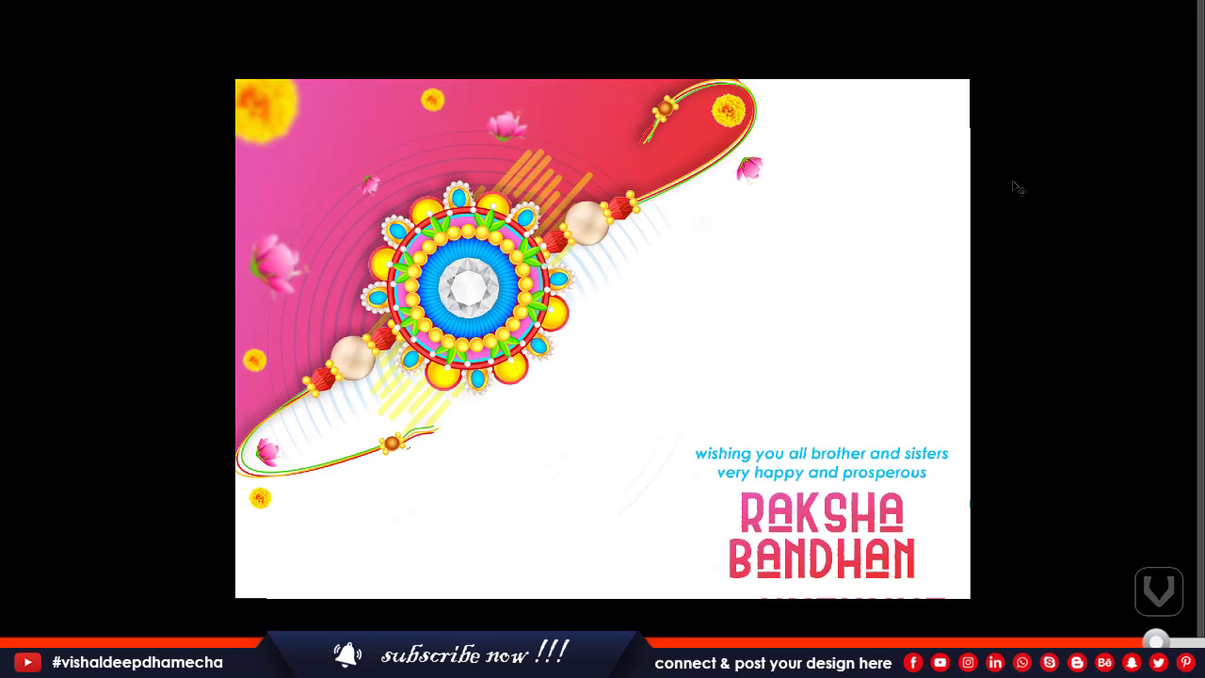
pyautogui.hotkey('ctrl', '0')
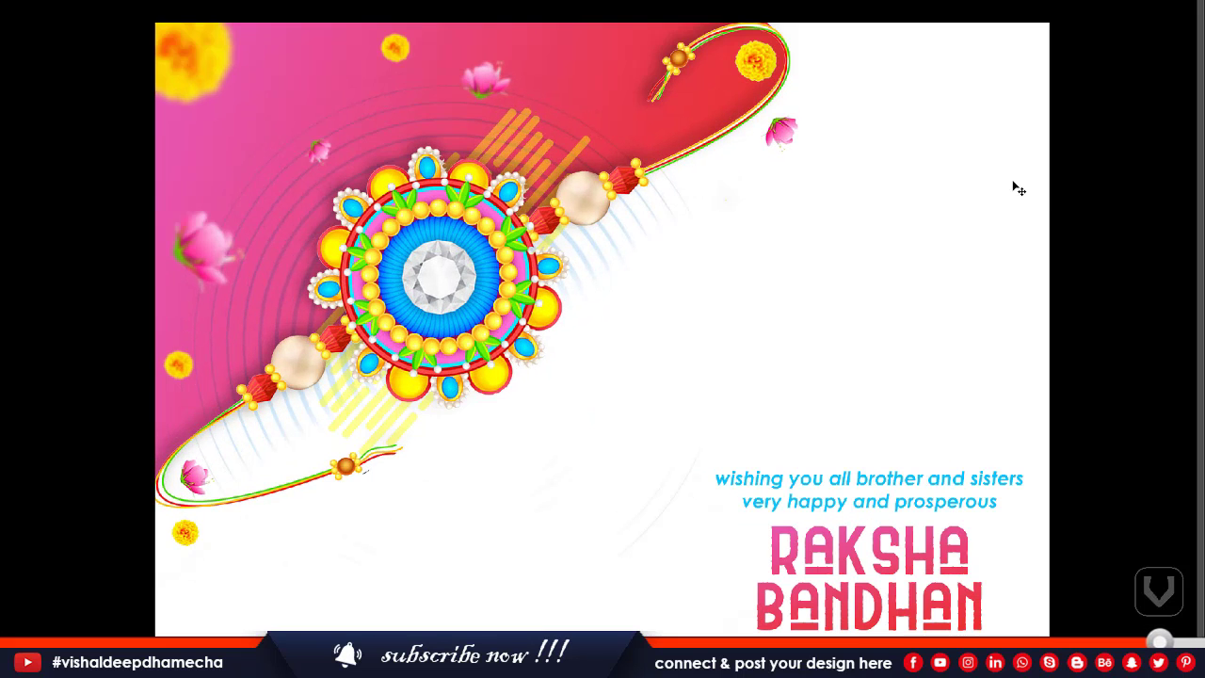